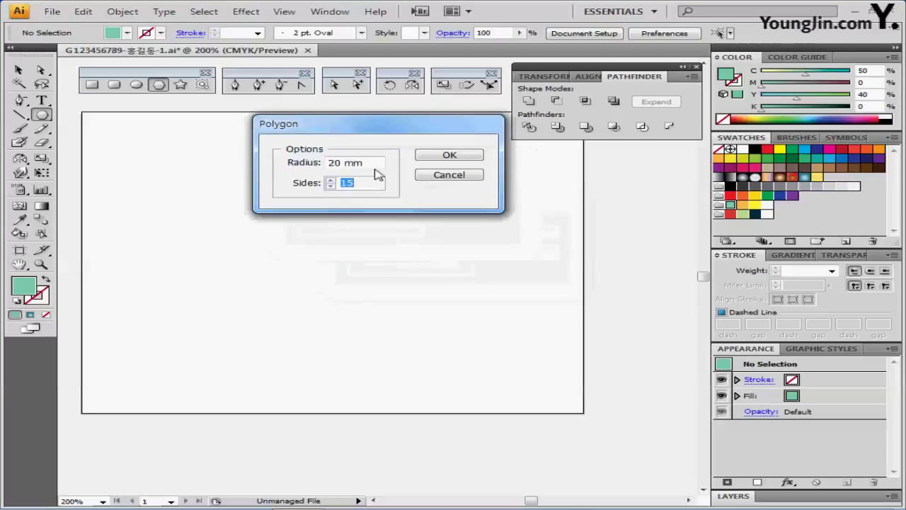
# Step: Create a 15-sided polygon with a 20 mm radius and place it in the upper middle of the artboard
pyautogui.moveTo(377, 163); pyautogui.dragTo(330, 162)
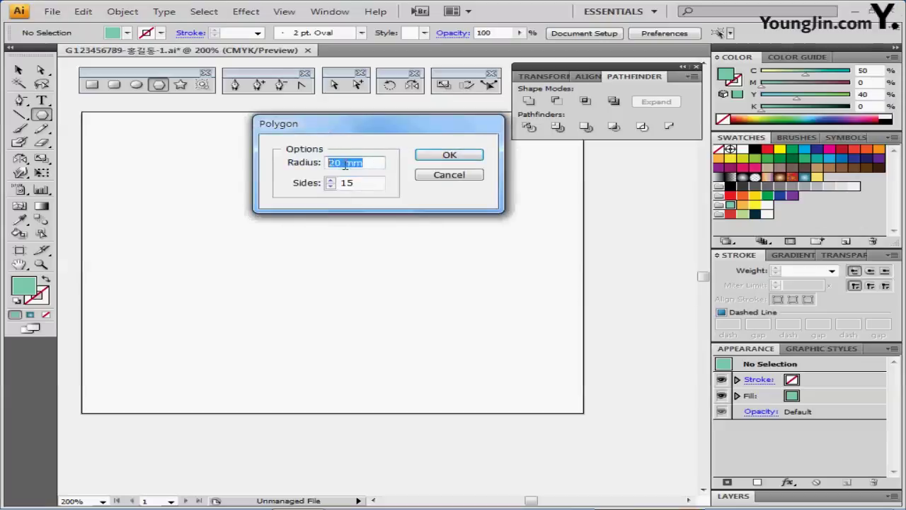
pyautogui.press('Tab')
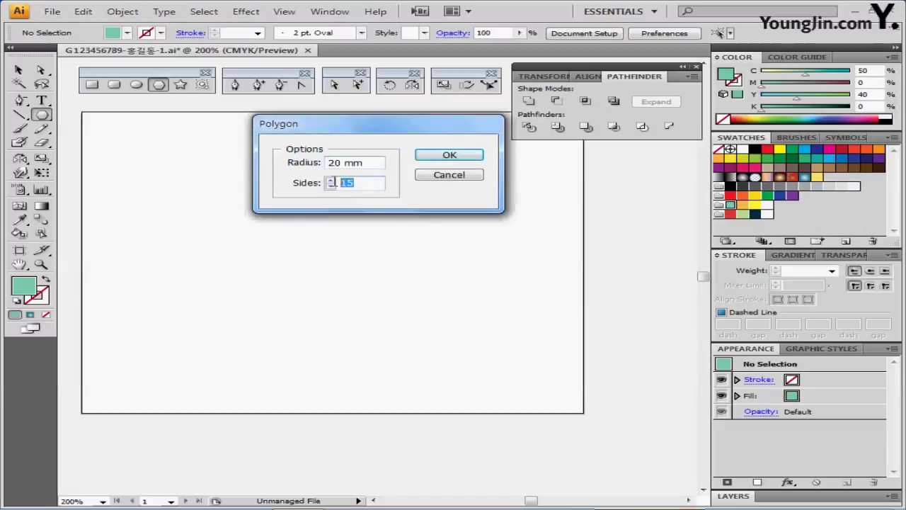
pyautogui.click(457, 162)
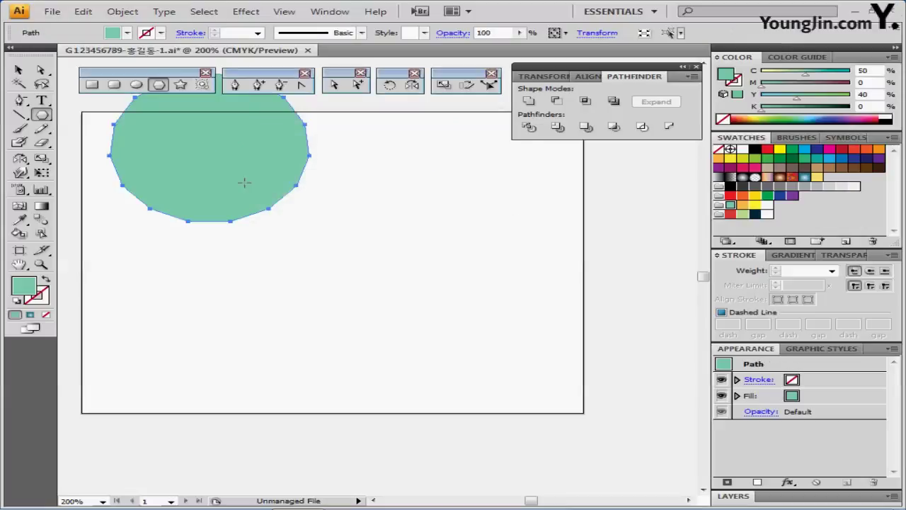
pyautogui.press('v')
pyautogui.moveTo(223, 160); pyautogui.dragTo(344, 225)
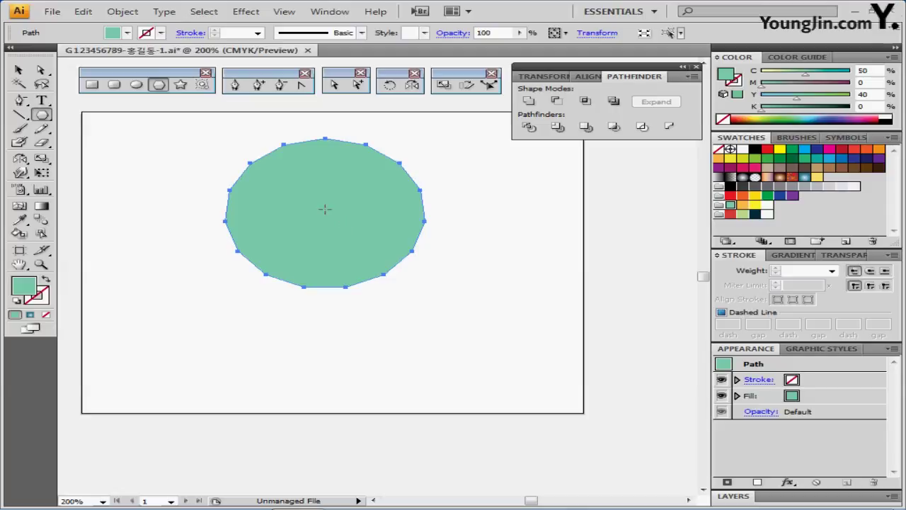
# Step: Apply a Pucker & Bloat effect of -5% to the green polygon with the preview enabled
pyautogui.click(245, 13)
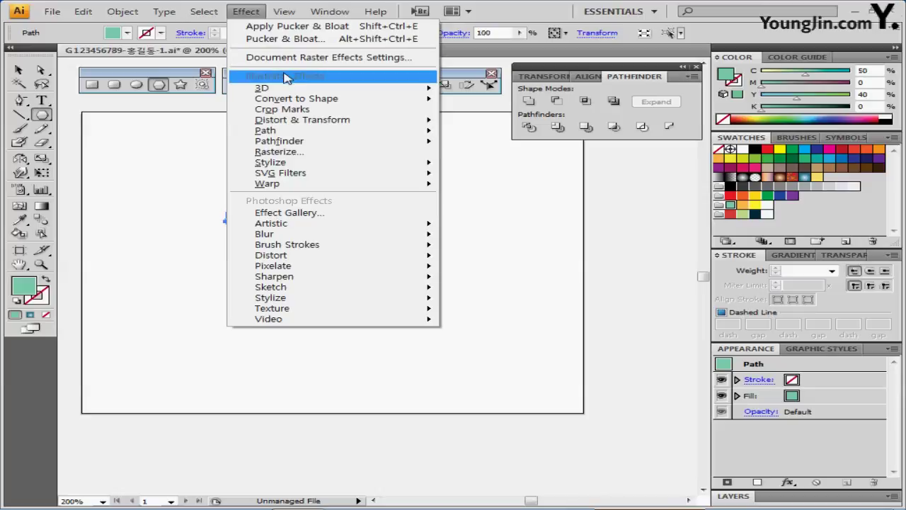
pyautogui.moveTo(324, 125)
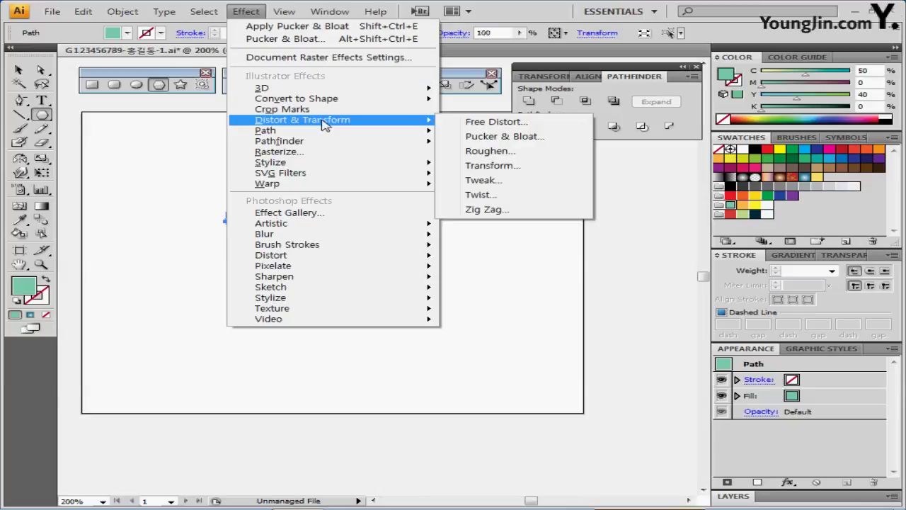
pyautogui.click(485, 137)
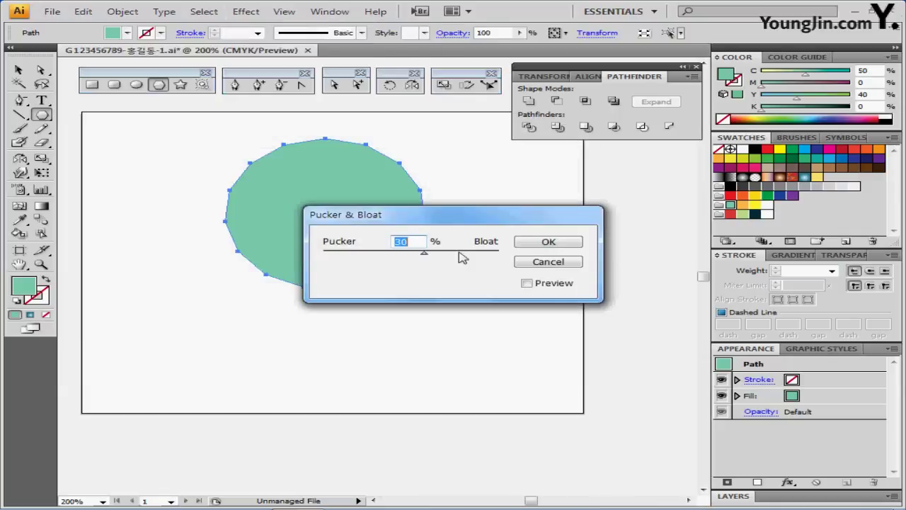
pyautogui.click(527, 283)
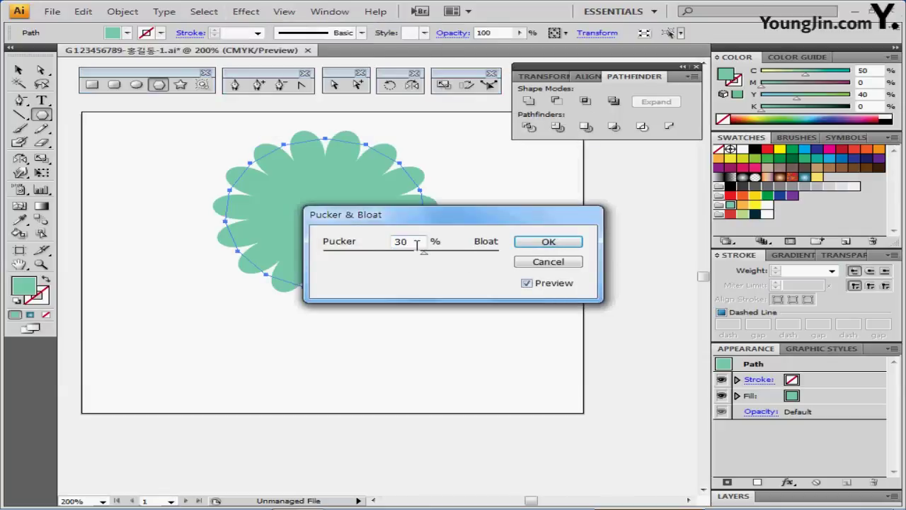
pyautogui.moveTo(416, 243); pyautogui.dragTo(368, 244)
pyautogui.write('-5')
pyautogui.press('Return')
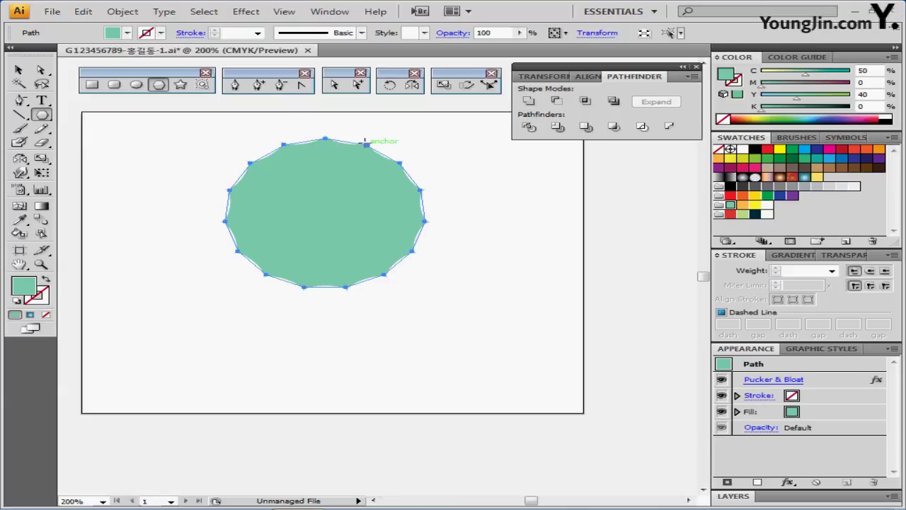
# Step: Make a copy of the green shape scaled uniformly to 80% and fill it with yellow (Y 100)
pyautogui.doubleClick(442, 85)
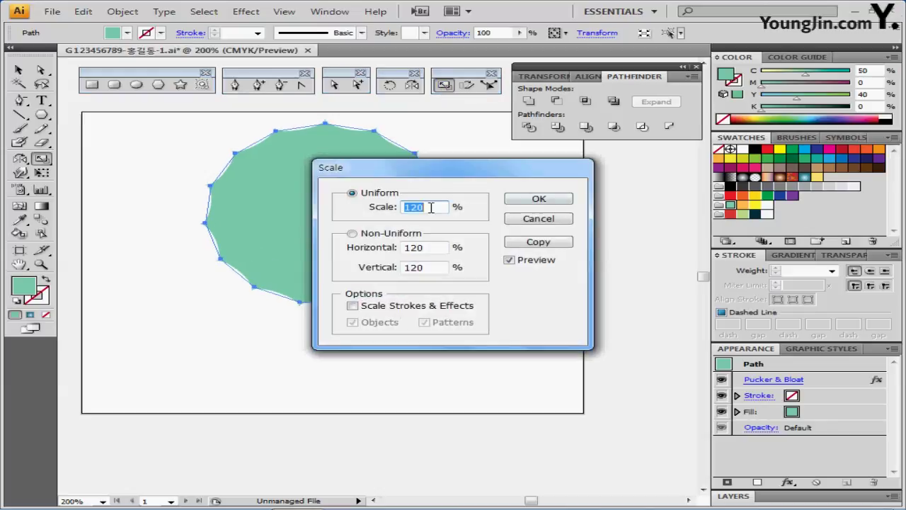
pyautogui.write('80')
pyautogui.click(545, 244)
pyautogui.click(546, 245)
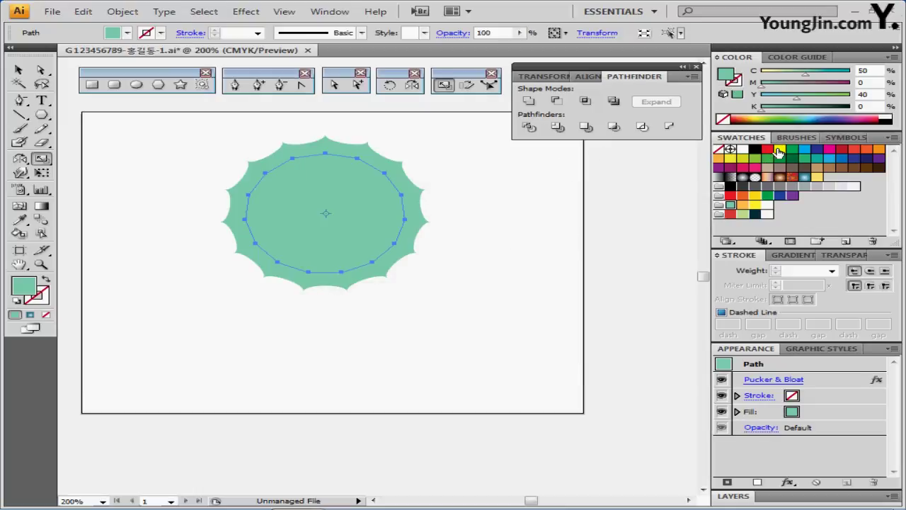
pyautogui.click(780, 150)
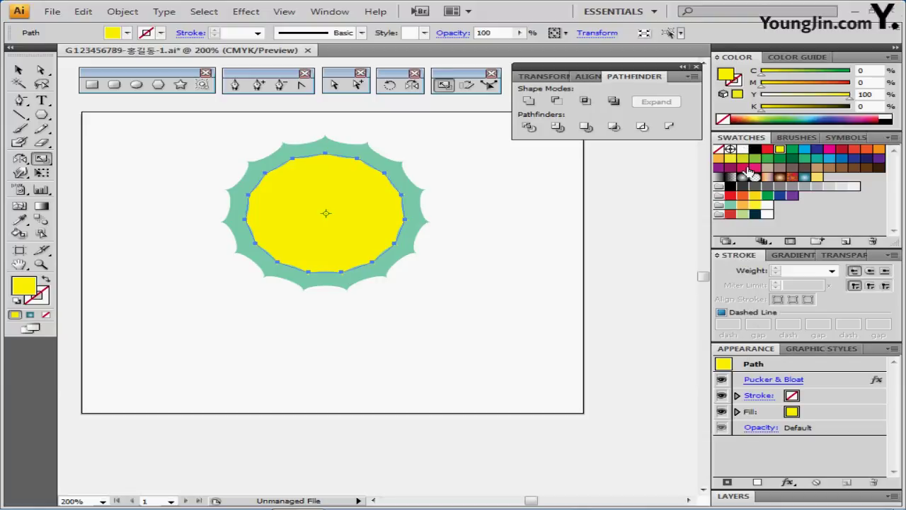
# Step: Change the yellow shape's existing Pucker & Bloat effect to 10%
pyautogui.click(743, 256)
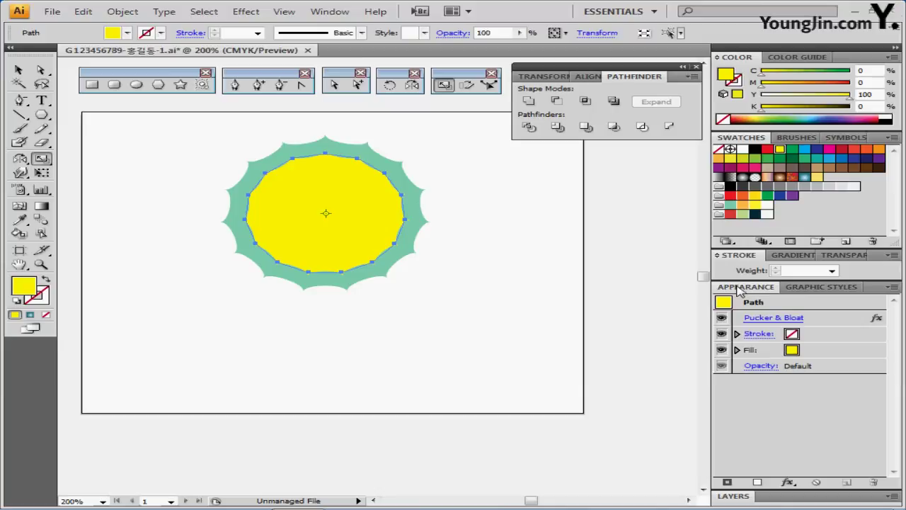
pyautogui.click(773, 320)
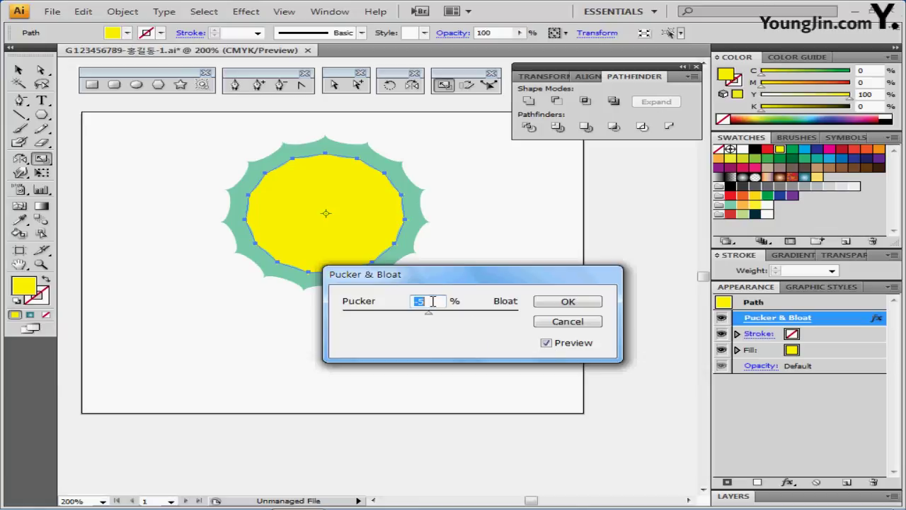
pyautogui.write('10')
pyautogui.click(564, 303)
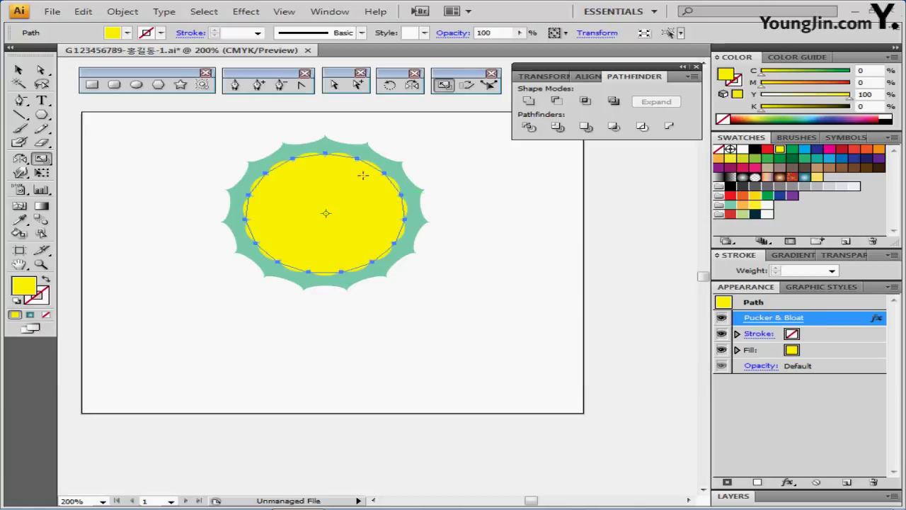
# Step: Create a 10-sided polygon with a 10 mm radius at the center of the yellow shape
pyautogui.click(159, 85)
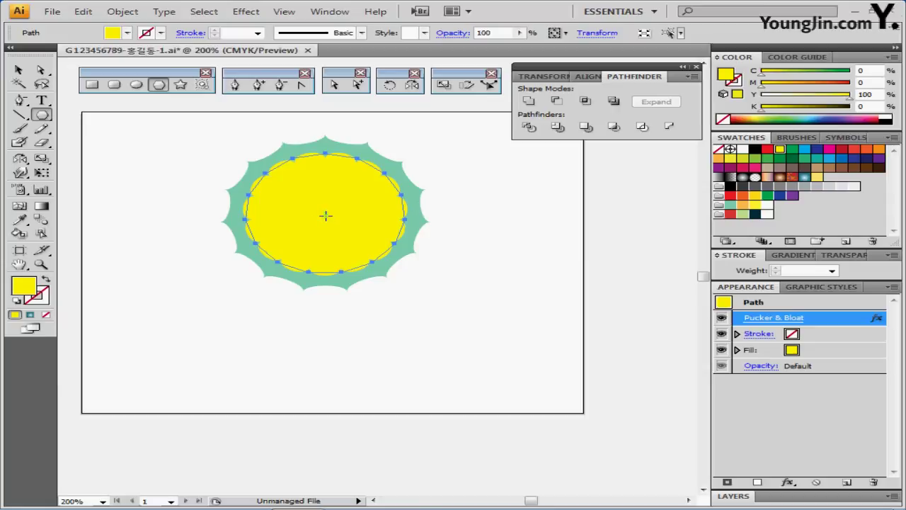
pyautogui.click(324, 211)
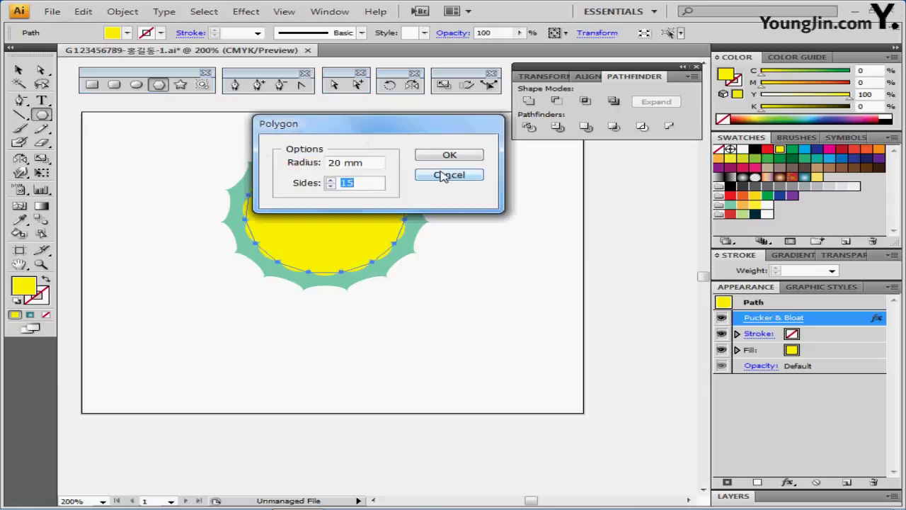
pyautogui.hotkey('shift', 'Tab')
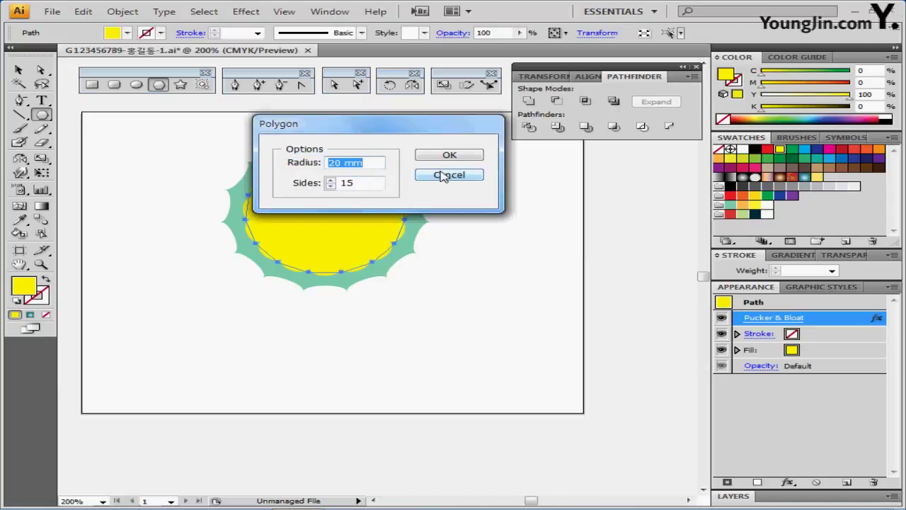
pyautogui.write('10')
pyautogui.press('Tab')
pyautogui.write('1')
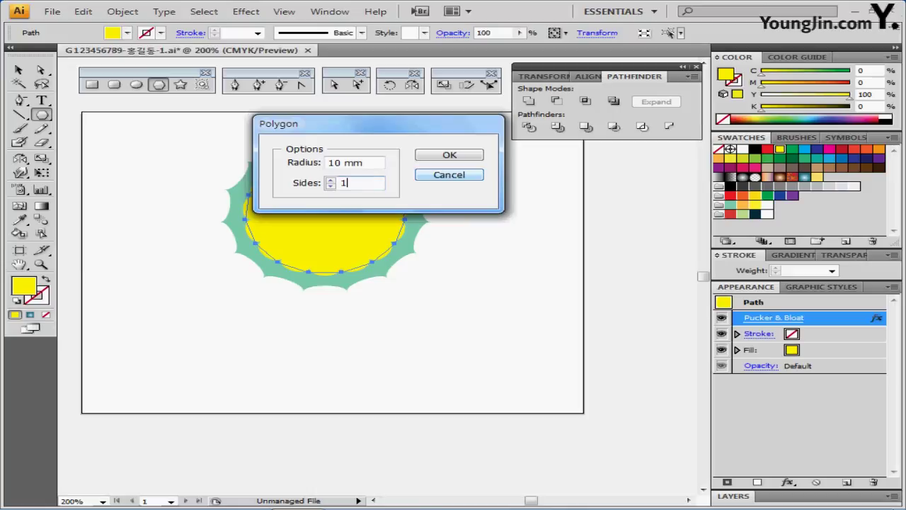
pyautogui.write('0')
pyautogui.press('Return')
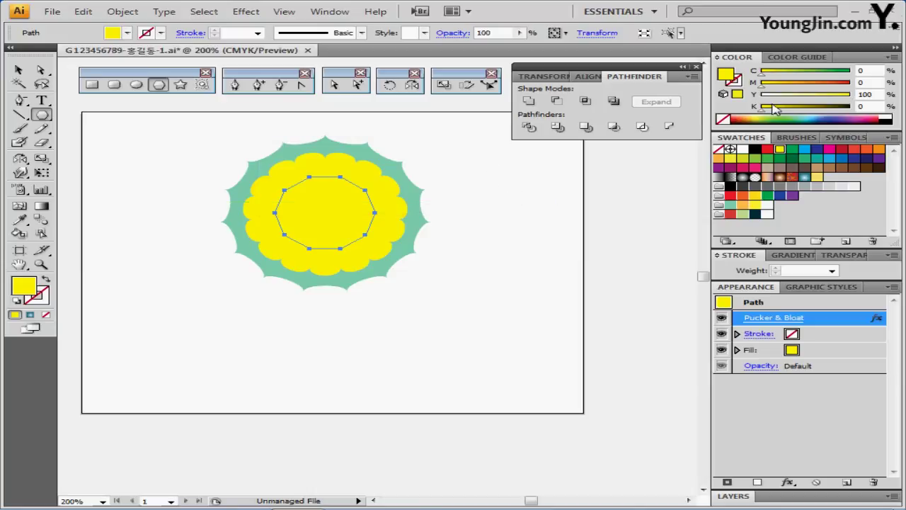
# Step: Give the inner polygon a white fill and a red stroke (M 100, Y 100)
pyautogui.click(886, 114)
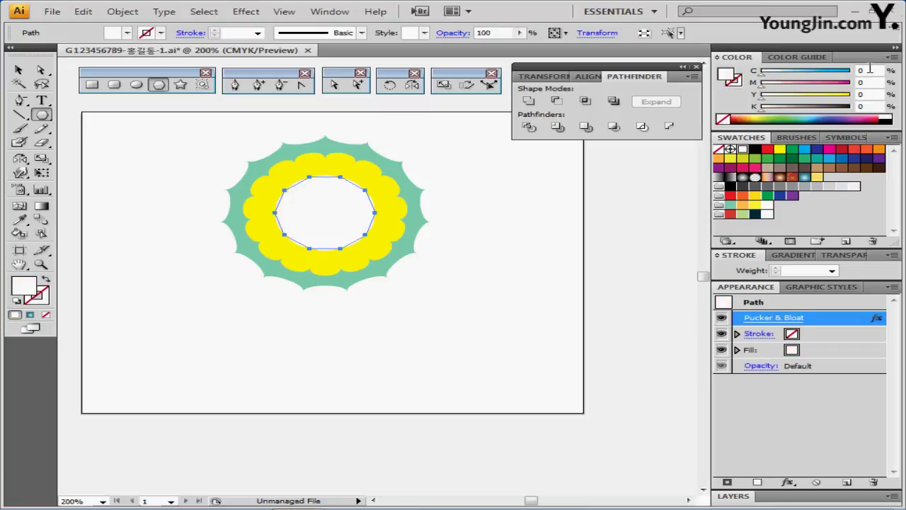
pyautogui.click(736, 83)
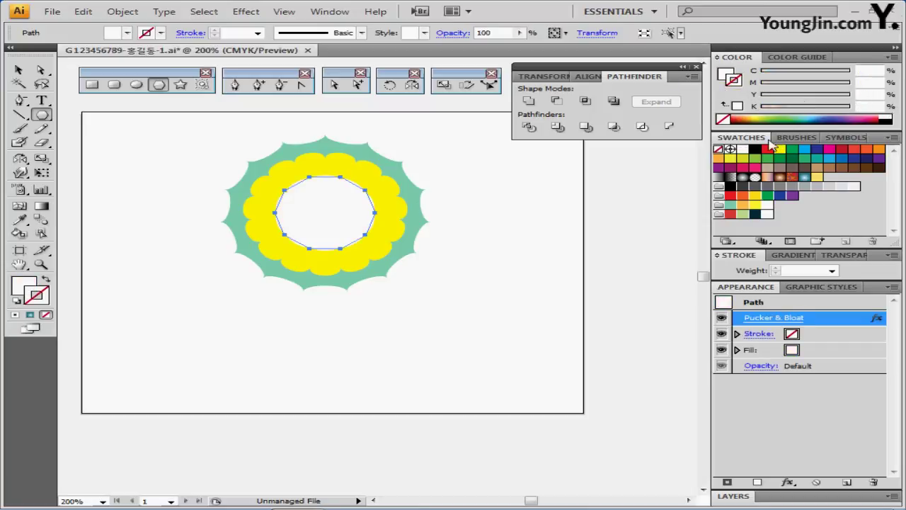
pyautogui.click(770, 149)
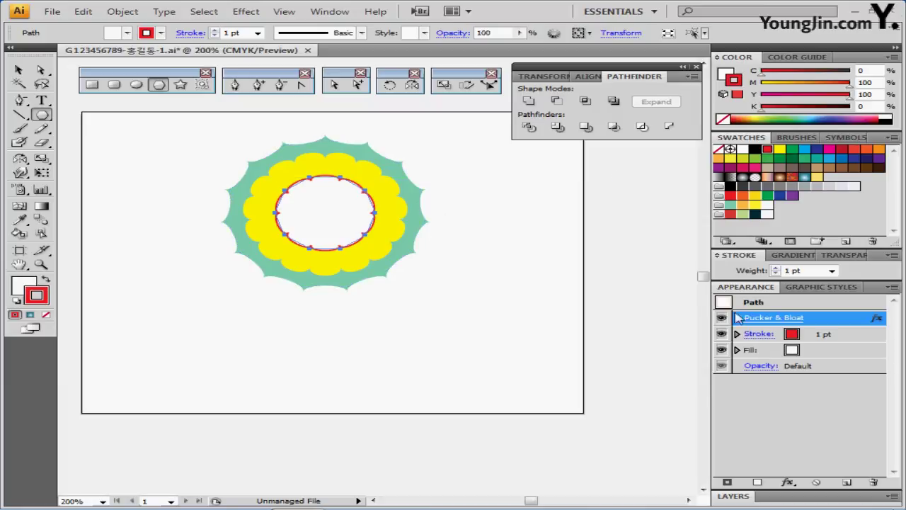
# Step: Change the white inner polygon's Pucker & Bloat effect to 30% to form a flower shape
pyautogui.click(774, 317)
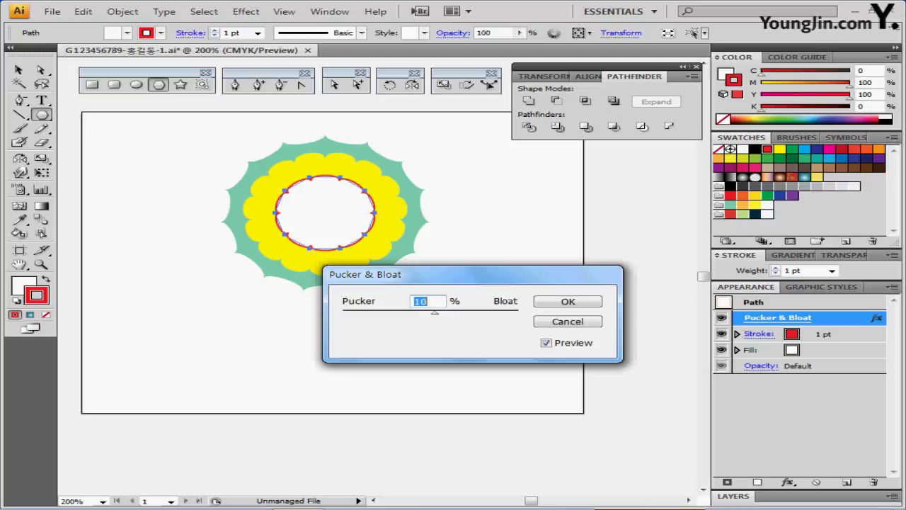
pyautogui.write('30')
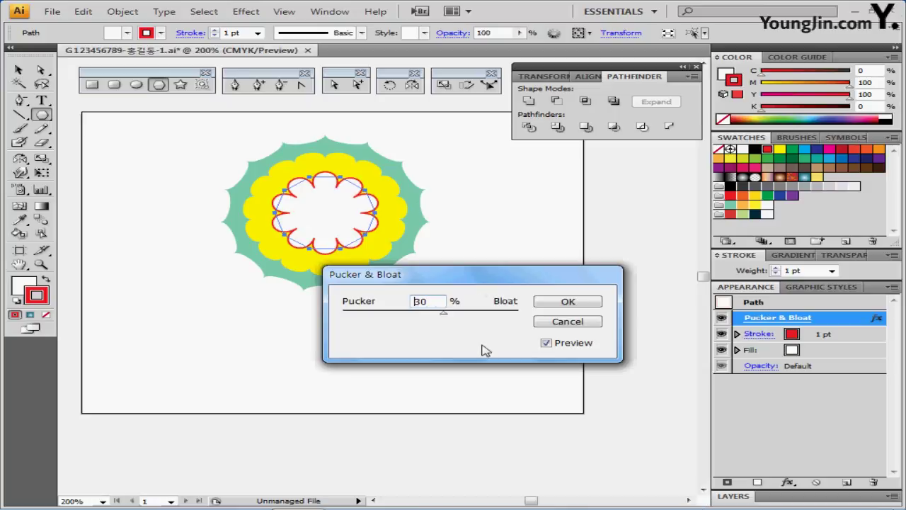
pyautogui.moveTo(502, 277); pyautogui.dragTo(536, 236)
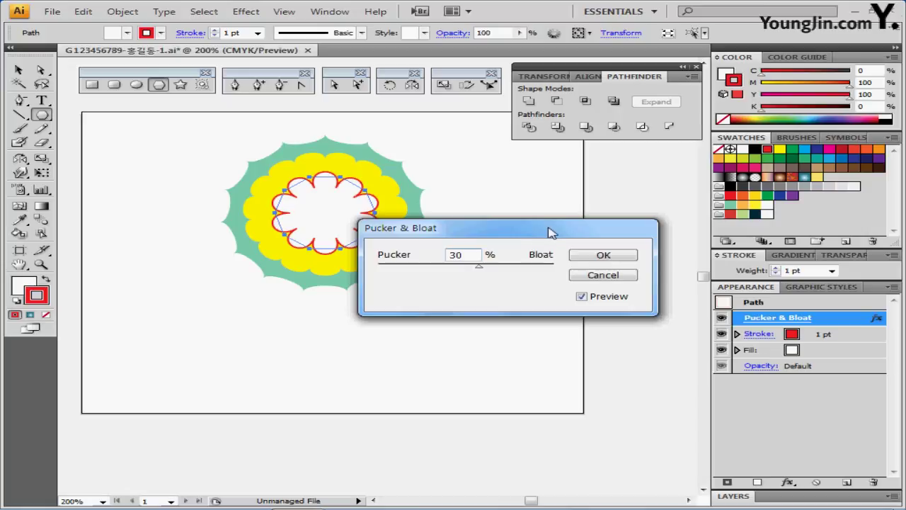
pyautogui.click(601, 256)
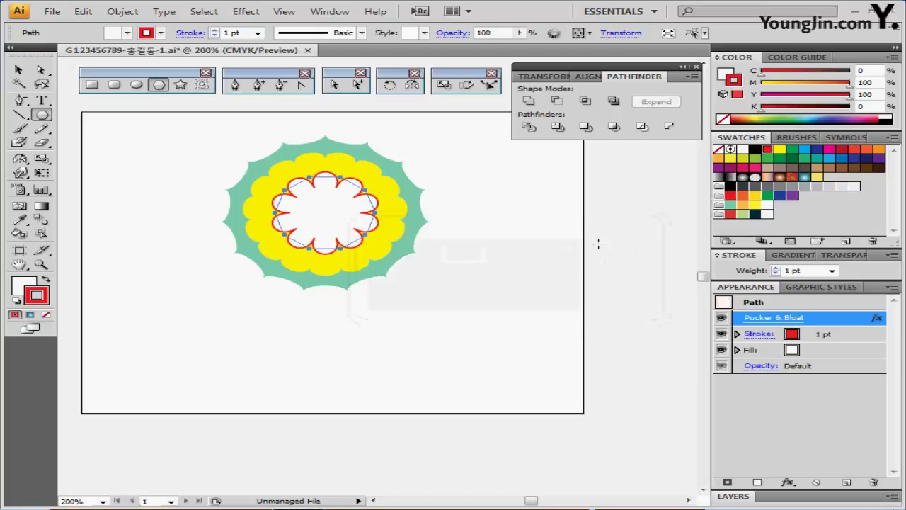
# Step: Align all three shapes to each other's horizontal and vertical centers and deselect them
pyautogui.hotkey('ctrl', 'a')
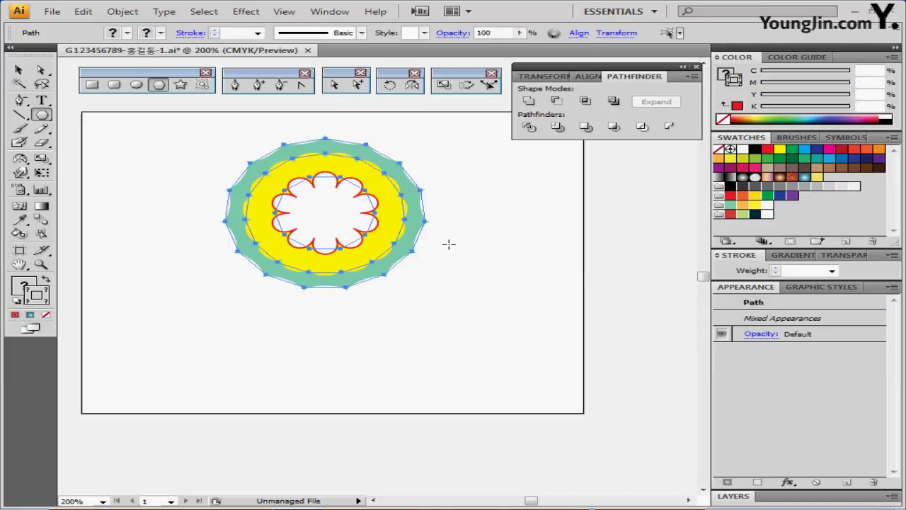
pyautogui.click(590, 76)
pyautogui.click(559, 99)
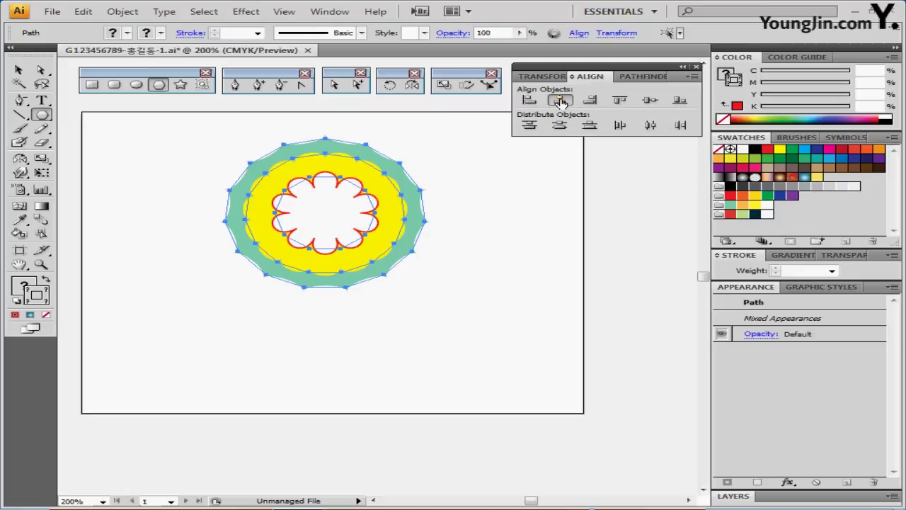
pyautogui.click(650, 100)
pyautogui.press('ctrl')
pyautogui.click(414, 322)
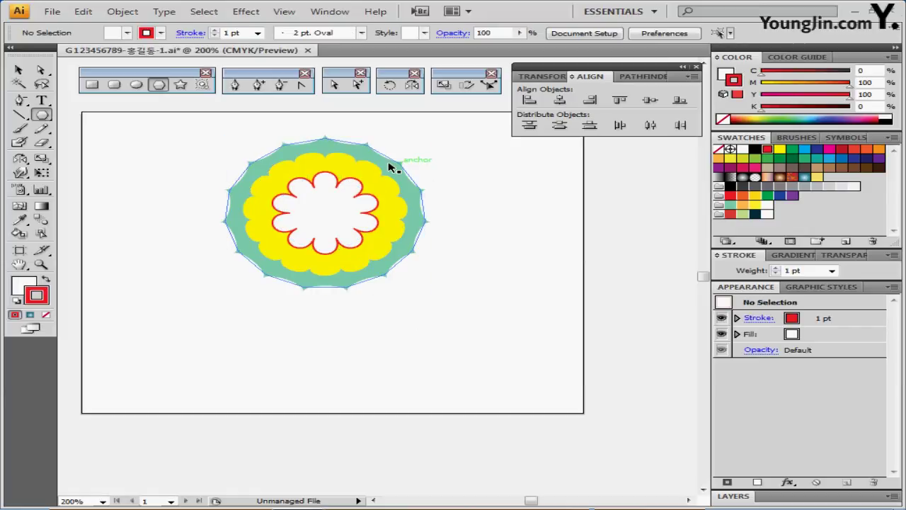
# Step: Move the yellow and white flower shapes together by 0 mm horizontally and -2 mm vertically, leaving out the green outer shape
pyautogui.click(389, 164)
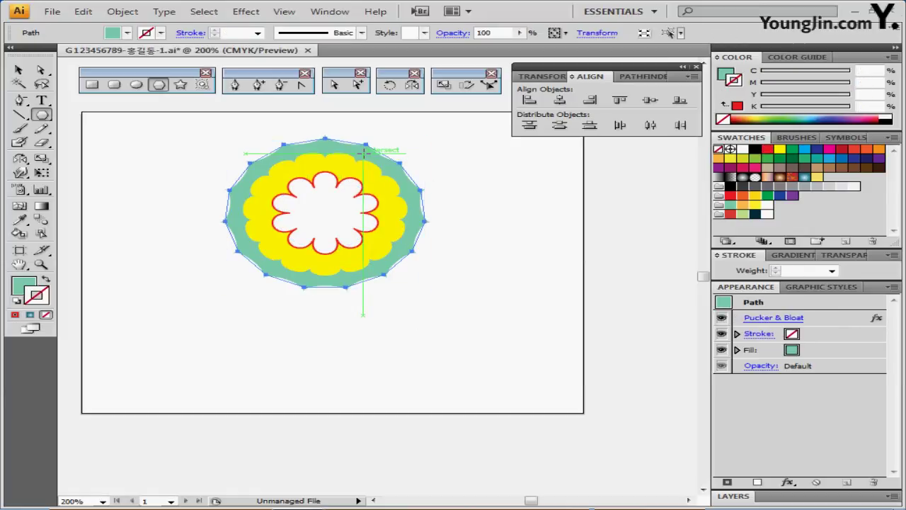
pyautogui.click(459, 149)
pyautogui.moveTo(459, 148); pyautogui.dragTo(268, 239)
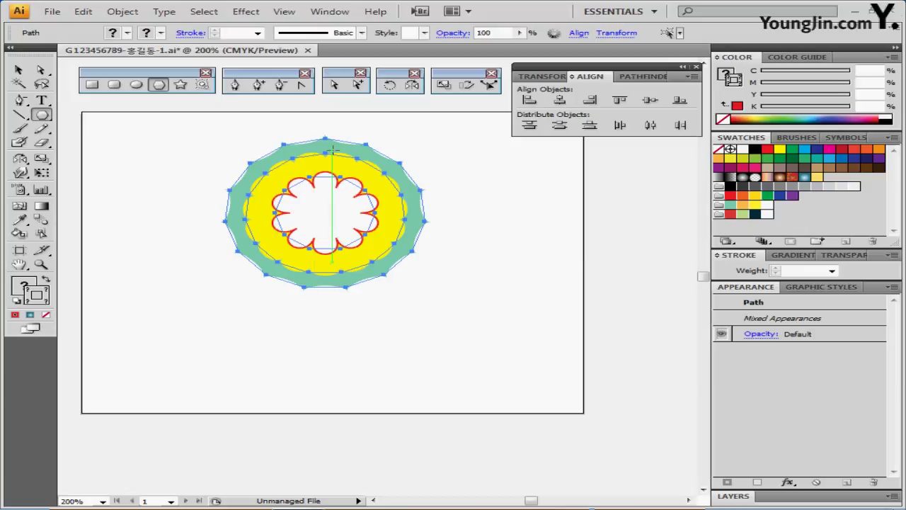
pyautogui.press('ctrl')
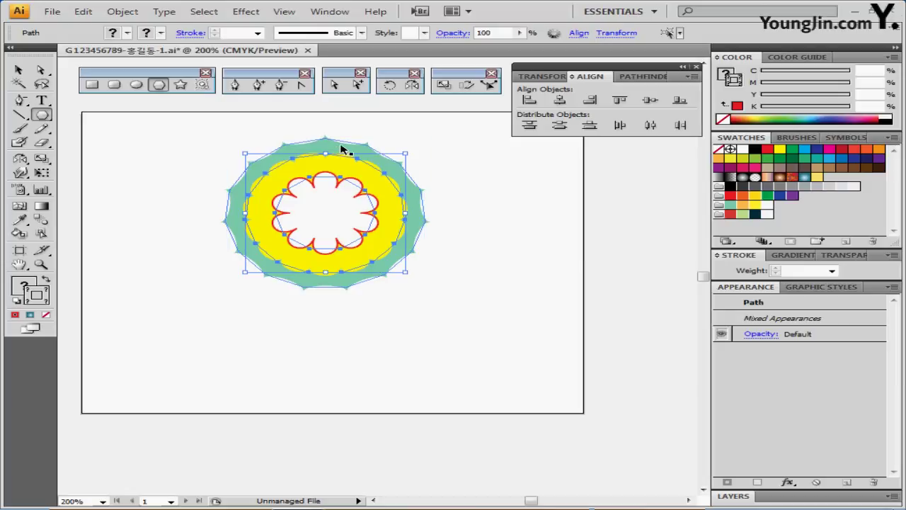
pyautogui.keyDown('ctrl'); pyautogui.click(428, 148); pyautogui.keyUp('ctrl')
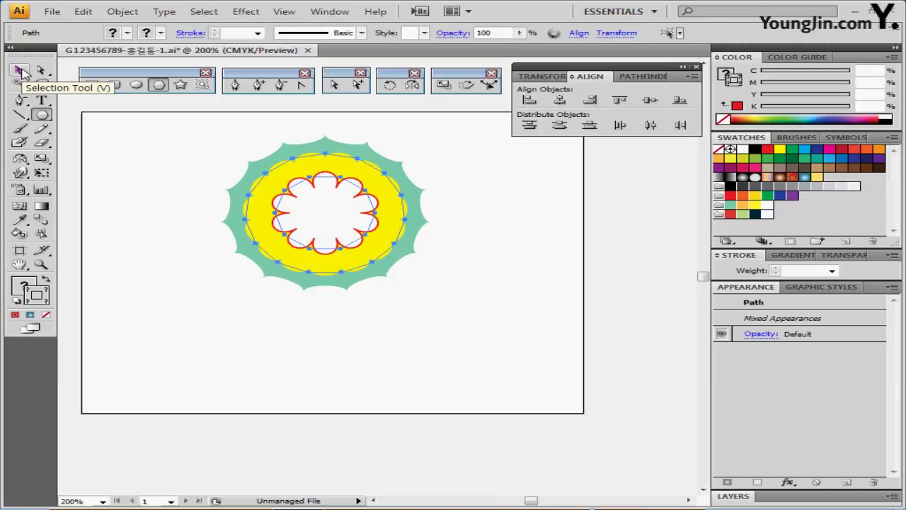
pyautogui.doubleClick(20, 71)
pyautogui.moveTo(364, 179); pyautogui.dragTo(512, 172)
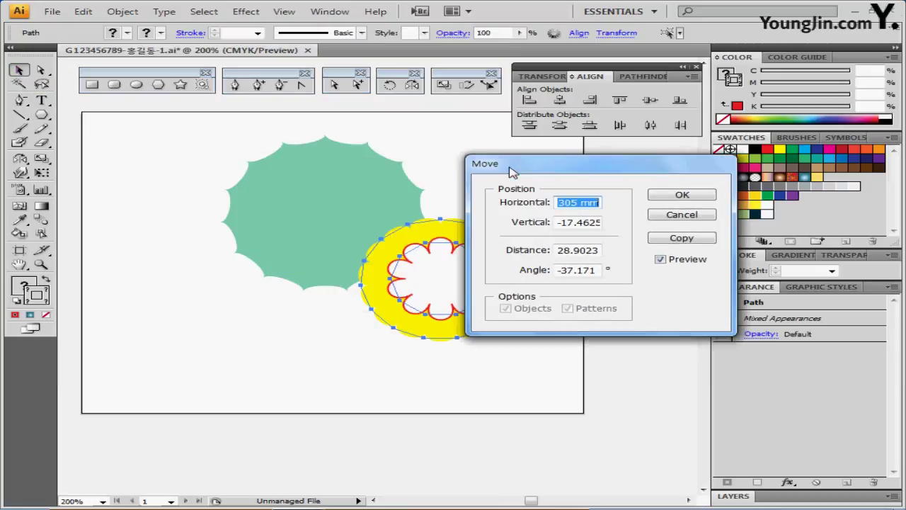
pyautogui.write('0')
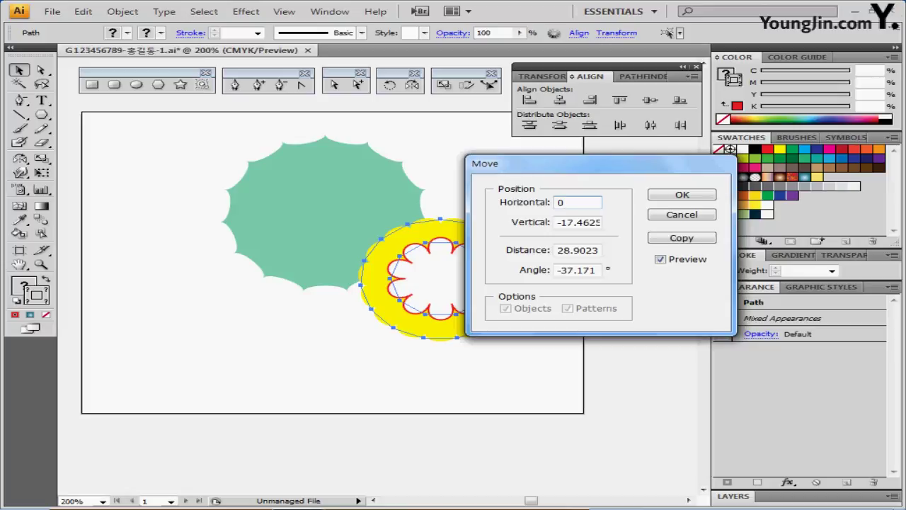
pyautogui.press('Tab')
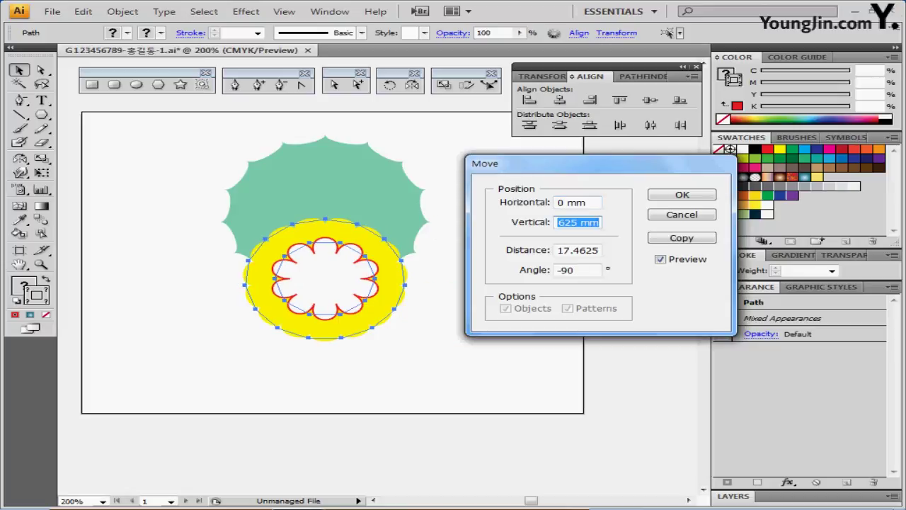
pyautogui.write('-2')
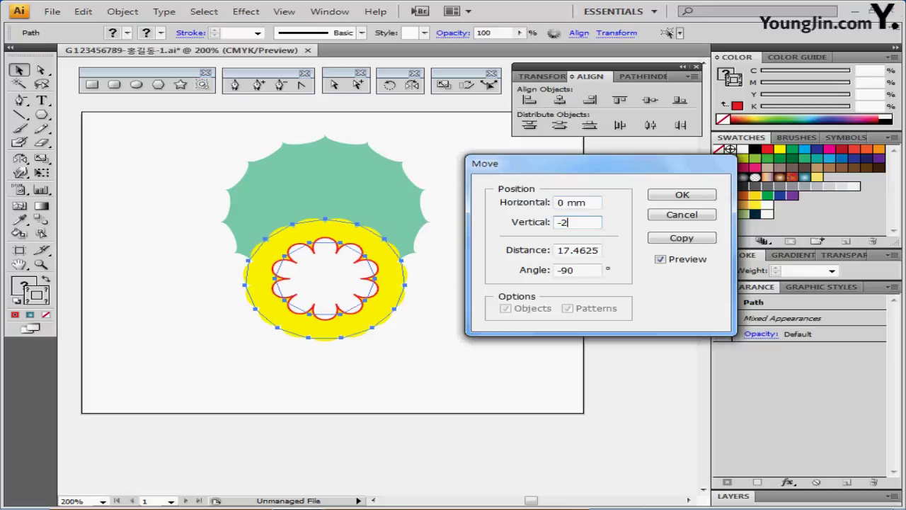
pyautogui.press('Tab')
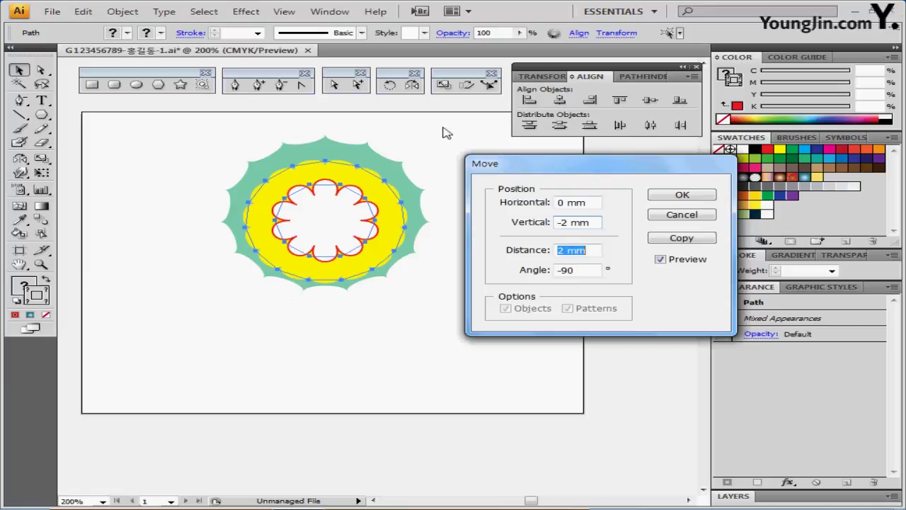
pyautogui.click(682, 197)
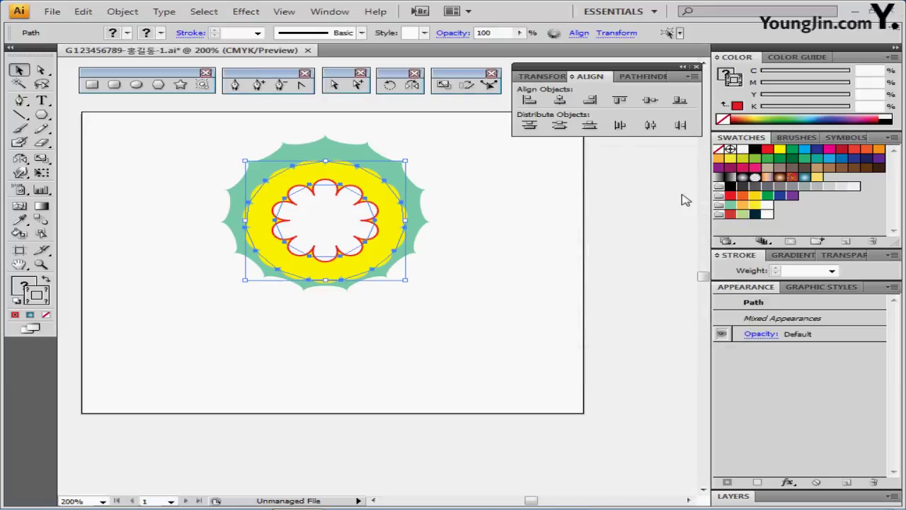
# Step: Select all three flower shapes and expand their appearance into editable paths
pyautogui.hotkey('ctrl', 'shift', 'b')
pyautogui.hotkey('ctrl', 'shift', 'b')
pyautogui.hotkey('ctrl', 'z')
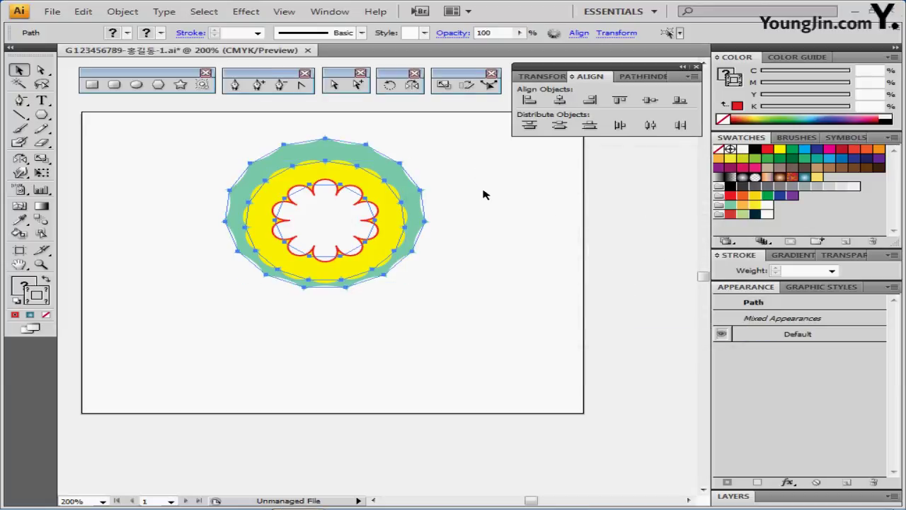
pyautogui.click(125, 17)
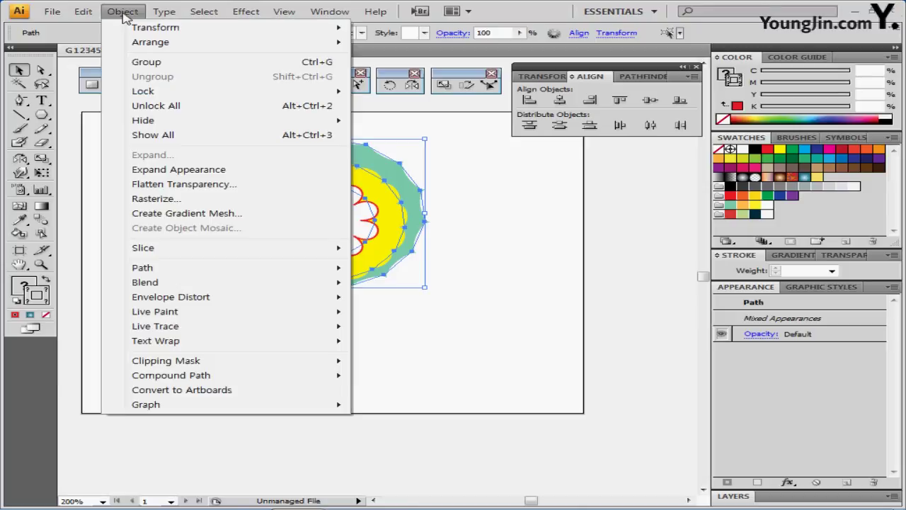
pyautogui.click(204, 173)
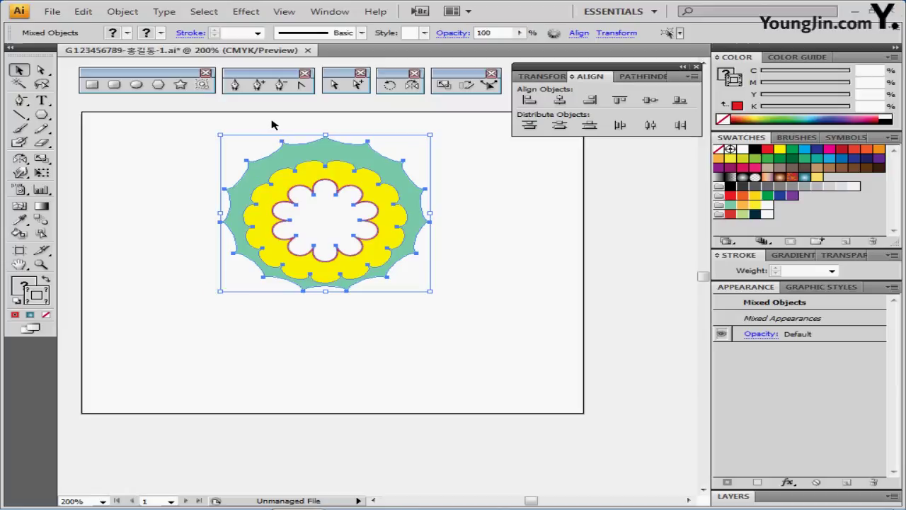
# Step: Cut the yellow scalloped shape out of the green outer shape with Pathfinder's Minus Front, leaving out the inner flower
pyautogui.click(315, 176)
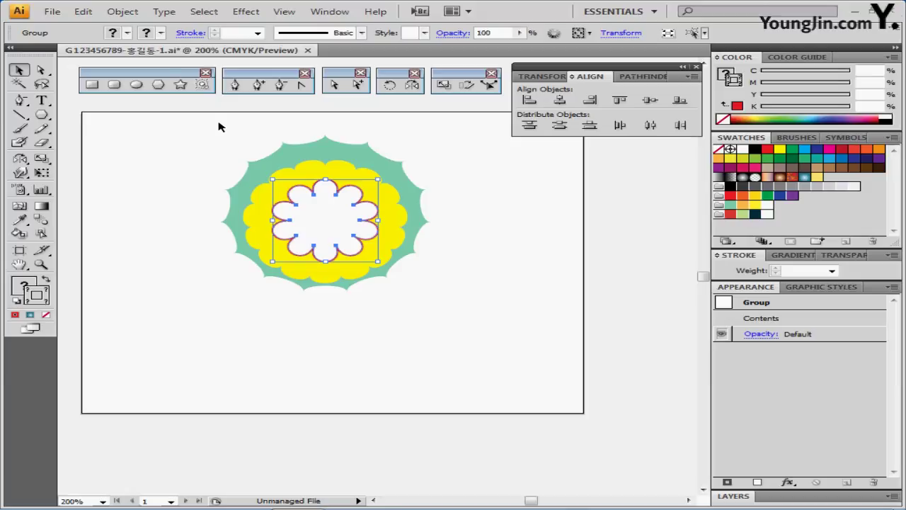
pyautogui.moveTo(251, 126); pyautogui.dragTo(306, 179)
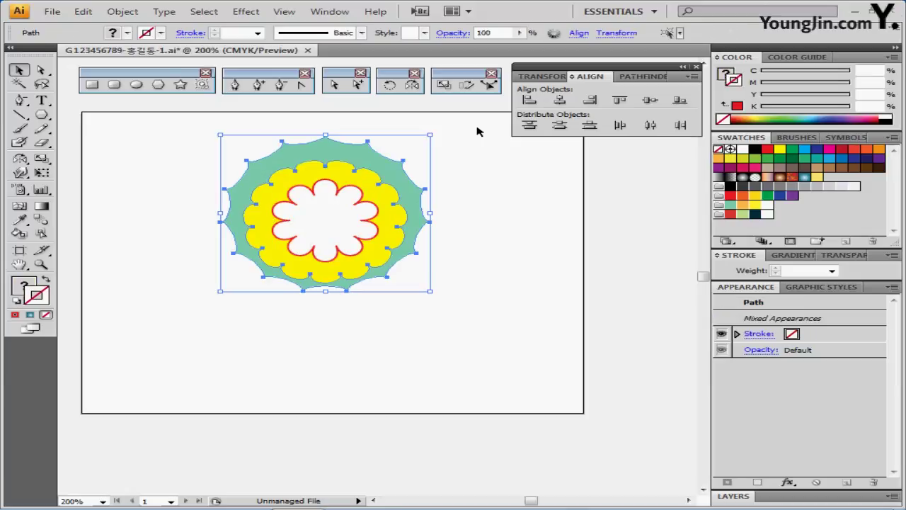
pyautogui.click(634, 78)
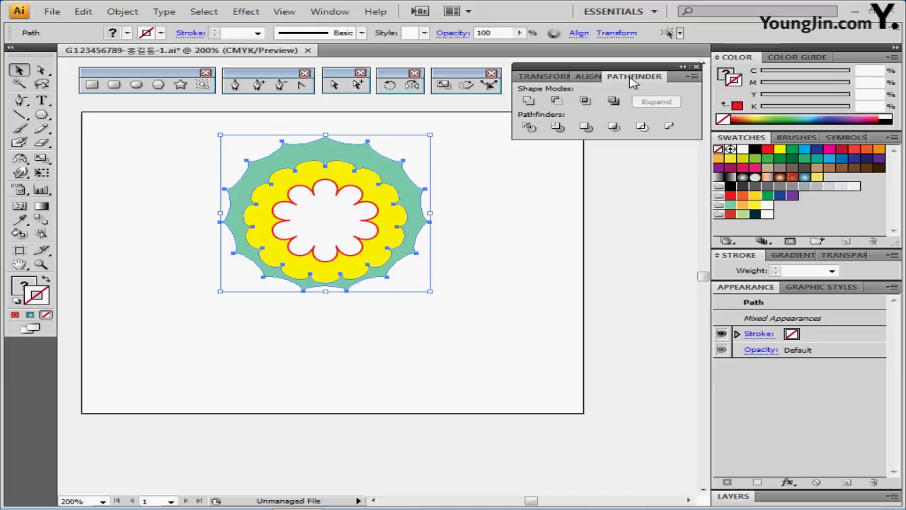
pyautogui.click(558, 103)
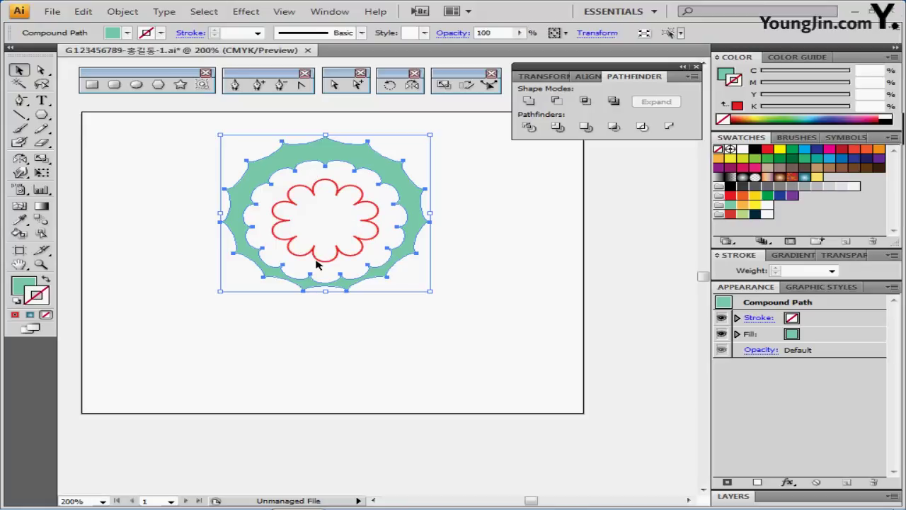
# Step: Isolate the inner flower group and give its white fill path a Radial gradient
pyautogui.click(330, 224)
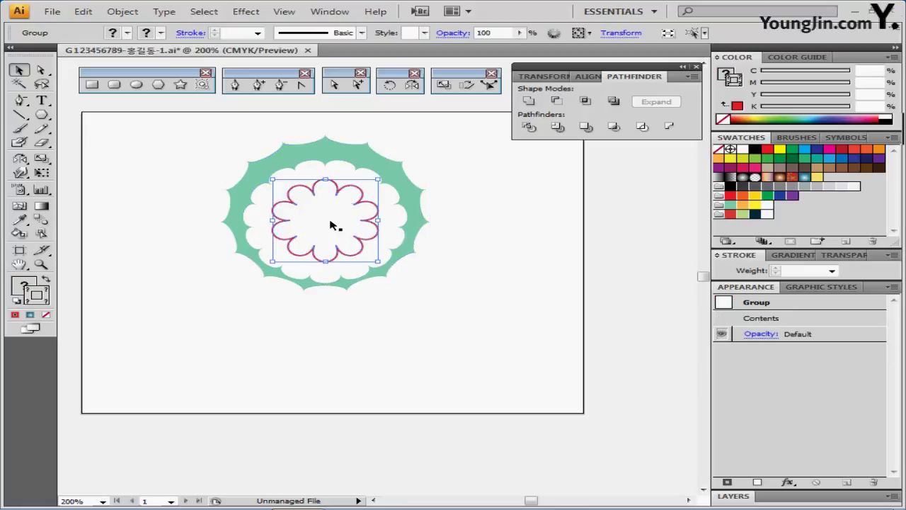
pyautogui.doubleClick(331, 224)
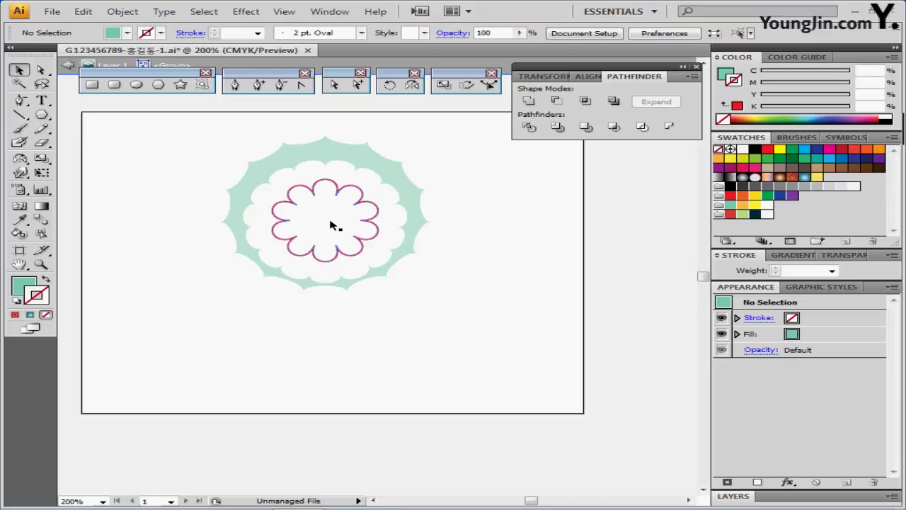
pyautogui.click(330, 224)
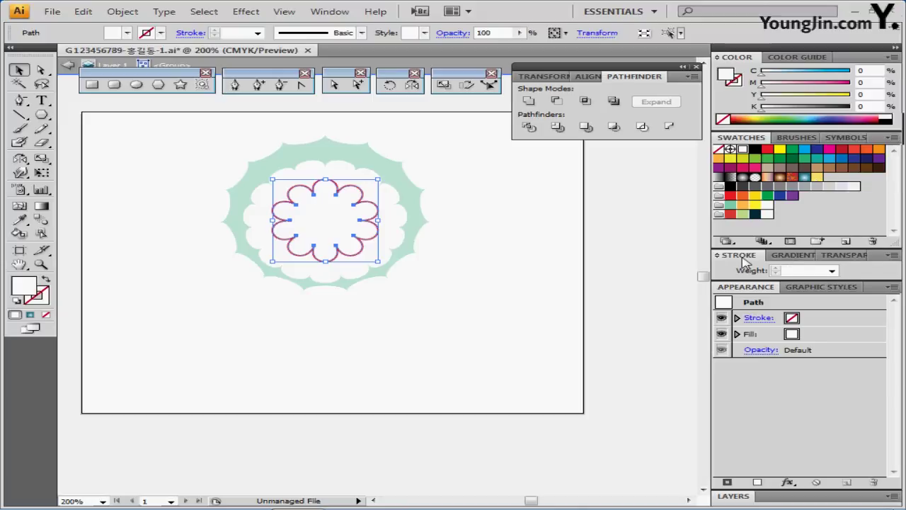
pyautogui.click(785, 255)
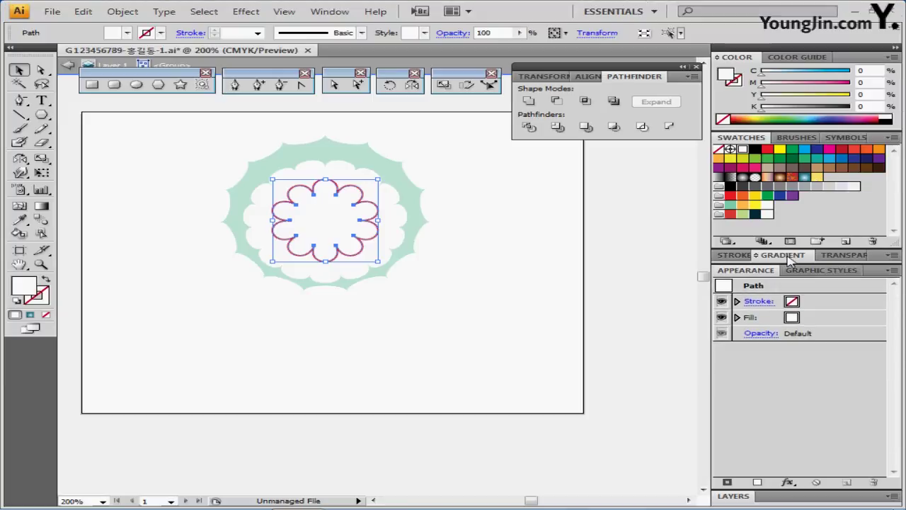
pyautogui.click(791, 258)
pyautogui.click(801, 276)
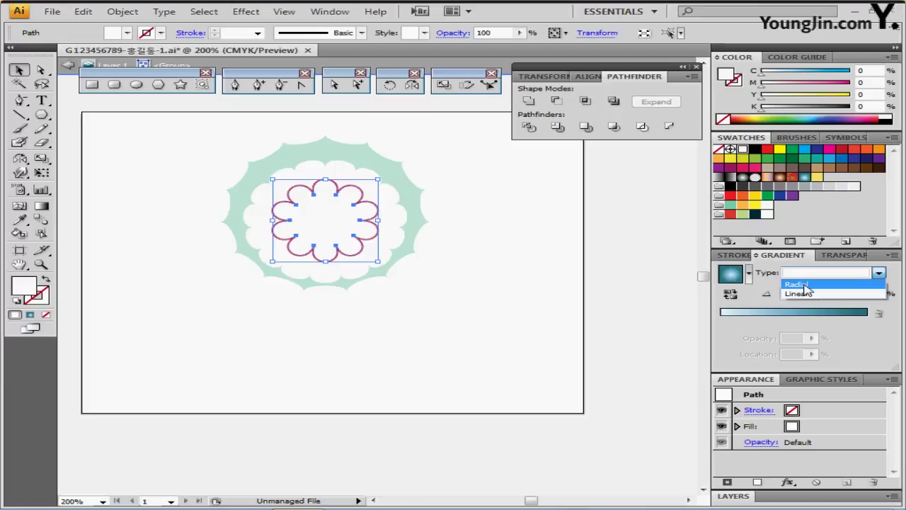
pyautogui.click(796, 283)
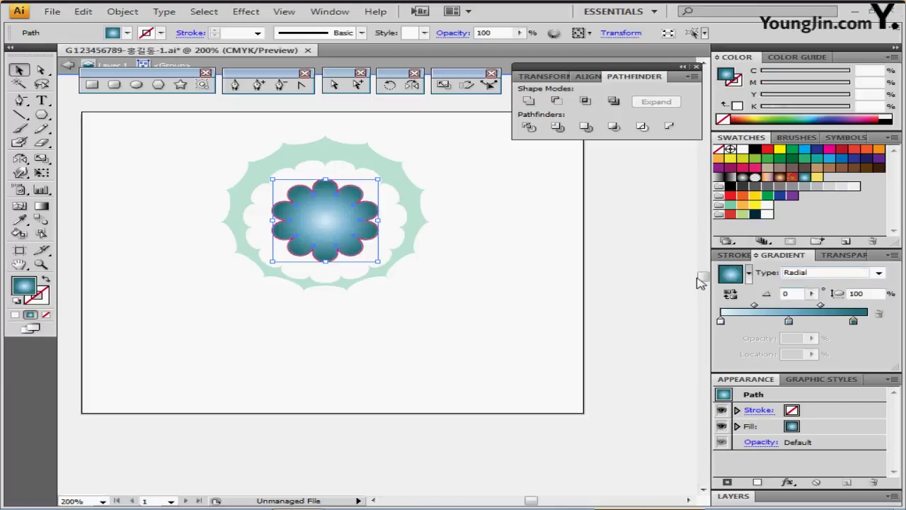
# Step: Remove the gradient's middle color stop and set the starting stop to C 0, M 0, Y 90, K 0
pyautogui.moveTo(789, 321); pyautogui.dragTo(791, 353)
pyautogui.click(720, 321)
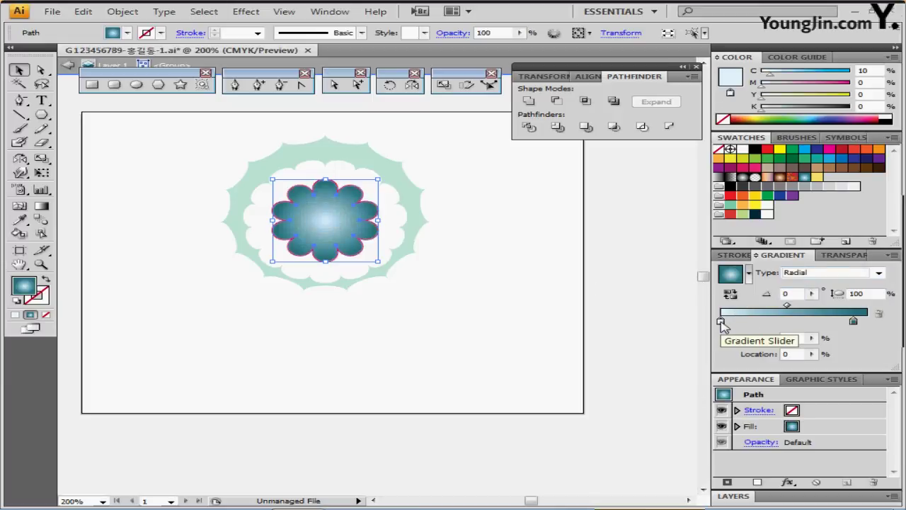
pyautogui.doubleClick(721, 320)
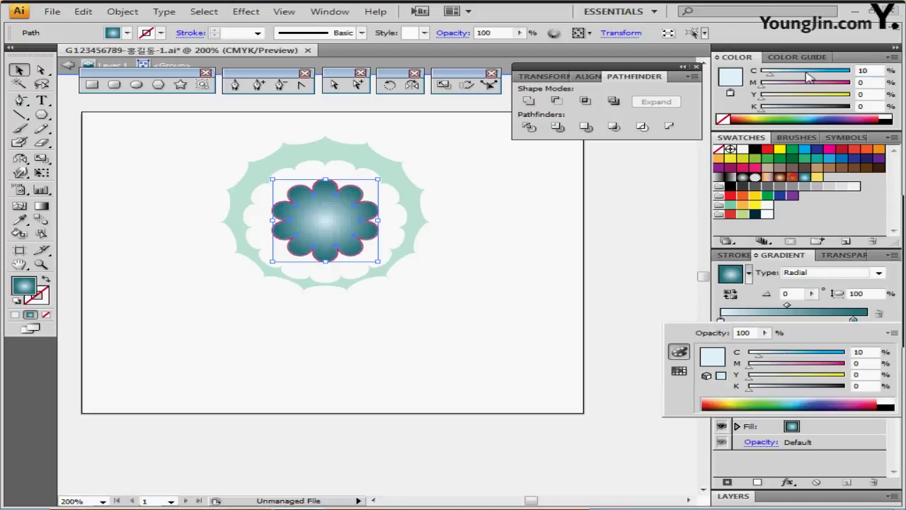
pyautogui.moveTo(763, 77); pyautogui.dragTo(758, 76)
pyautogui.click(863, 94)
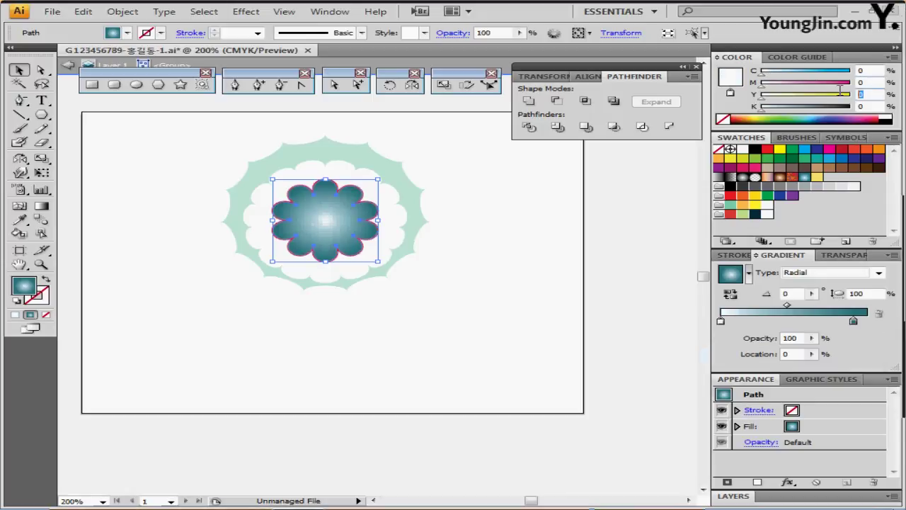
pyautogui.write('90')
pyautogui.press('Return')
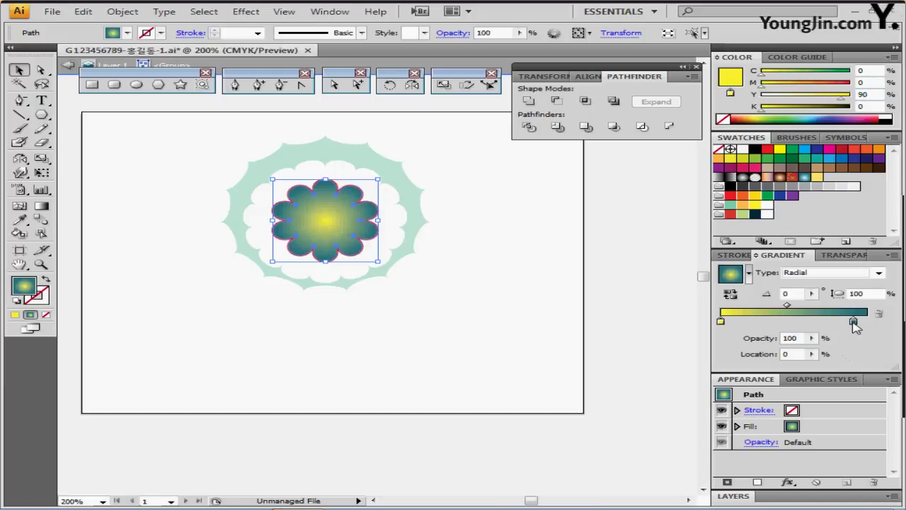
# Step: Make the gradient's end stop white and place it at location 100%
pyautogui.click(853, 322)
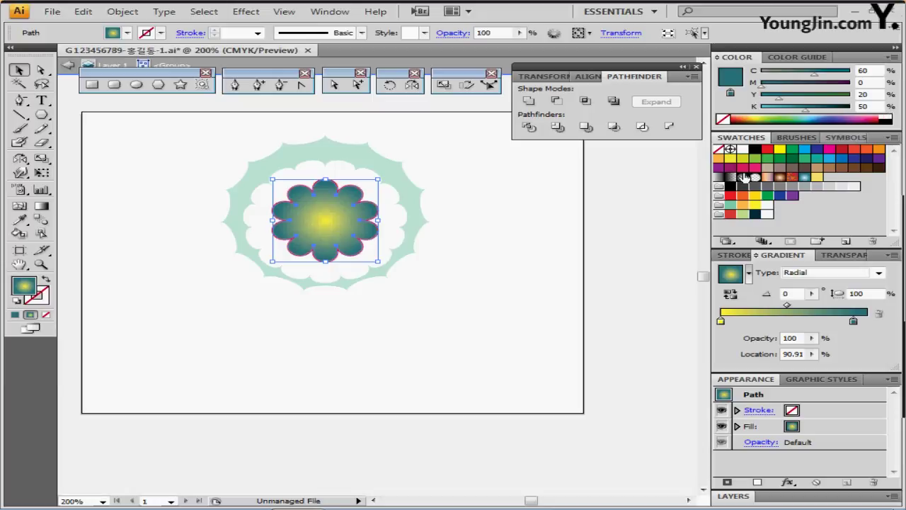
pyautogui.moveTo(743, 150); pyautogui.dragTo(854, 323)
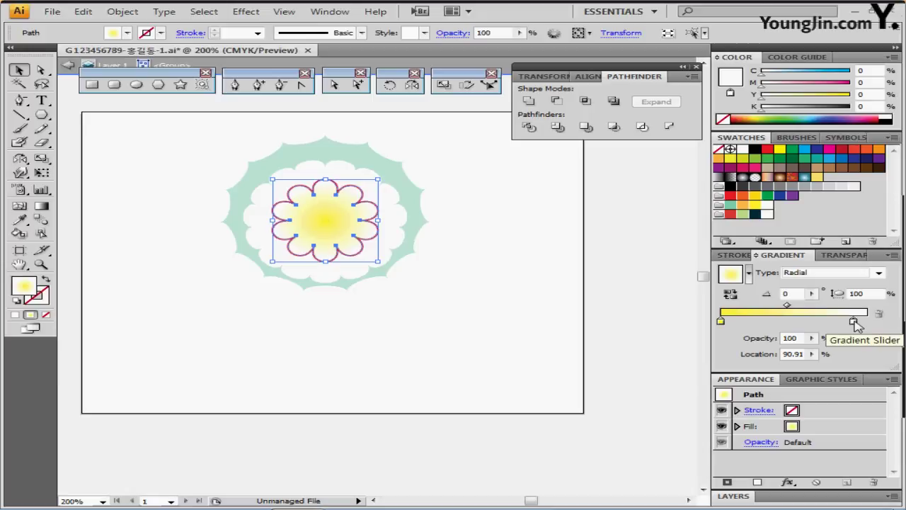
pyautogui.moveTo(854, 324); pyautogui.dragTo(881, 322)
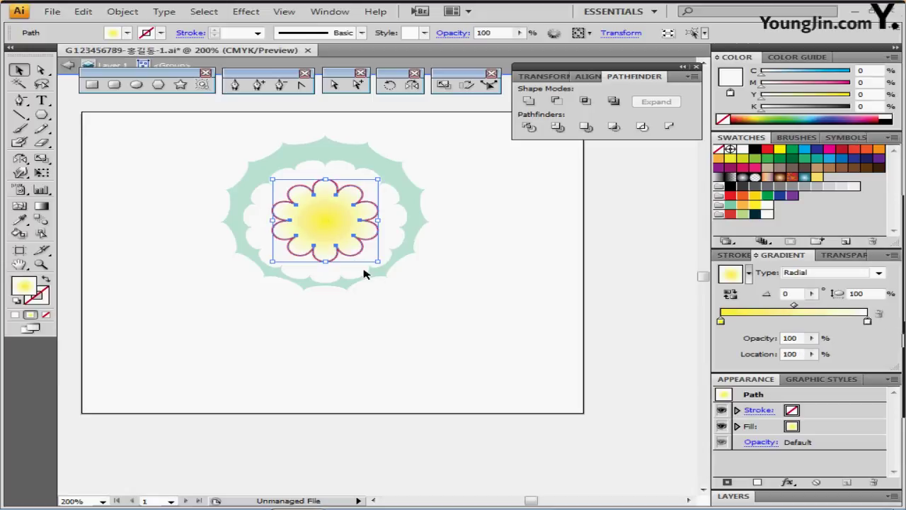
# Step: Select the inner flower's outline path and set its stroke color to C 0, M 30, Y 80, K 0
pyautogui.click(354, 259)
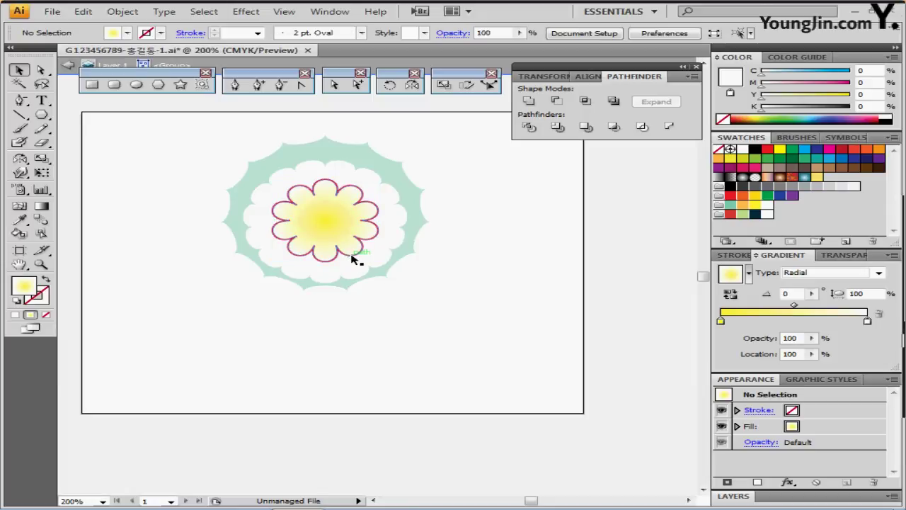
pyautogui.click(353, 259)
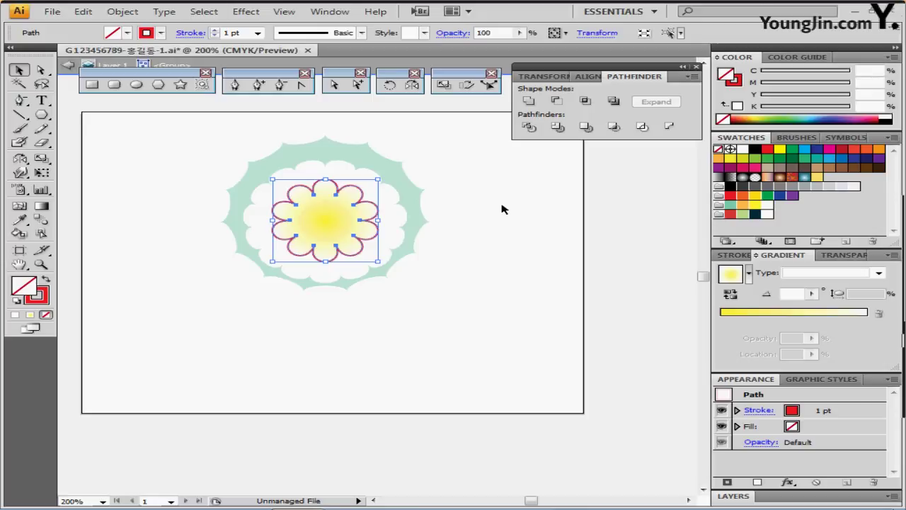
pyautogui.click(734, 84)
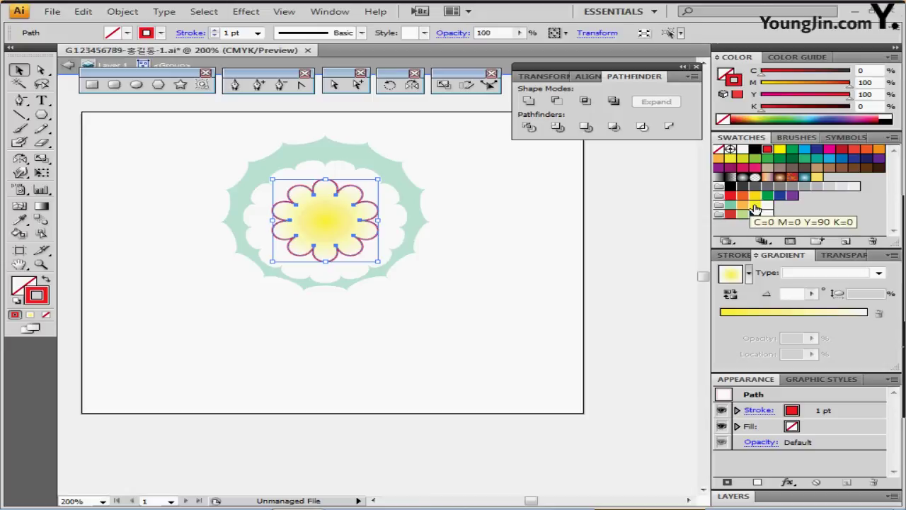
pyautogui.click(742, 206)
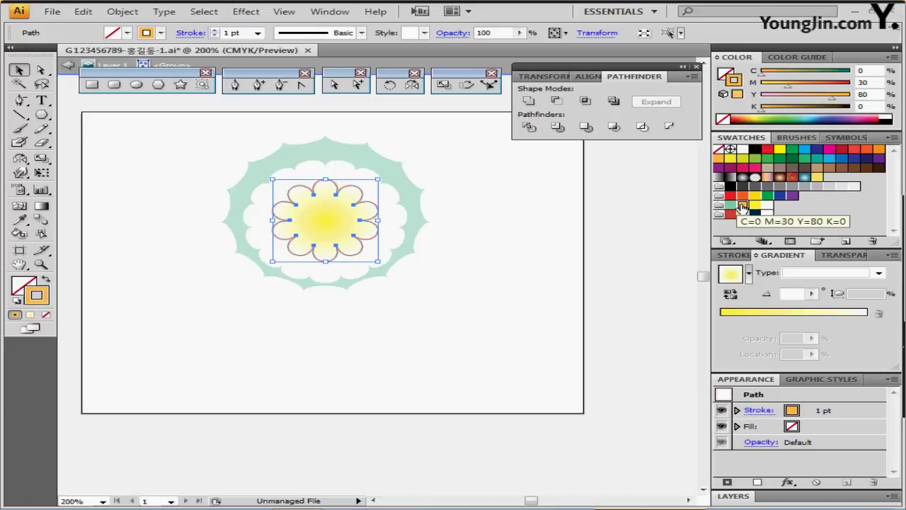
# Step: Make the inner flower's outline a dashed line with a 2 pt dash and exit the group's isolation mode
pyautogui.click(733, 256)
pyautogui.click(736, 258)
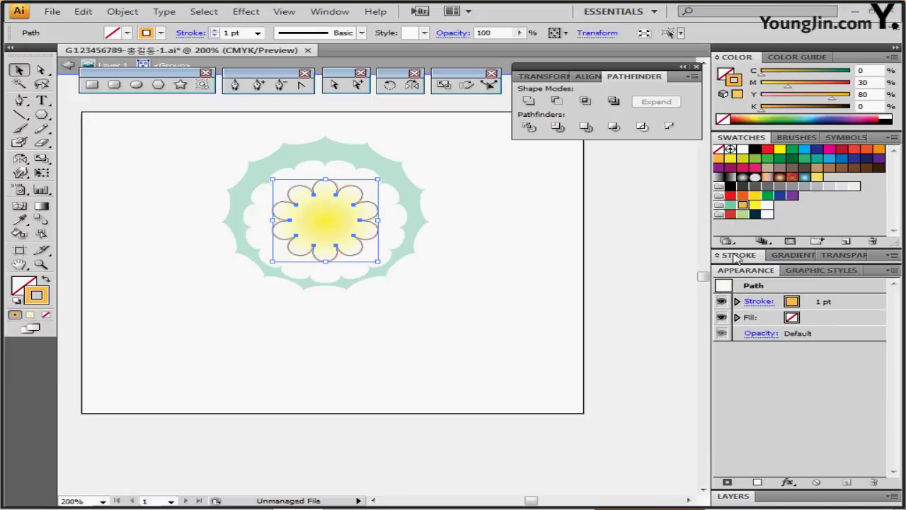
pyautogui.click(736, 258)
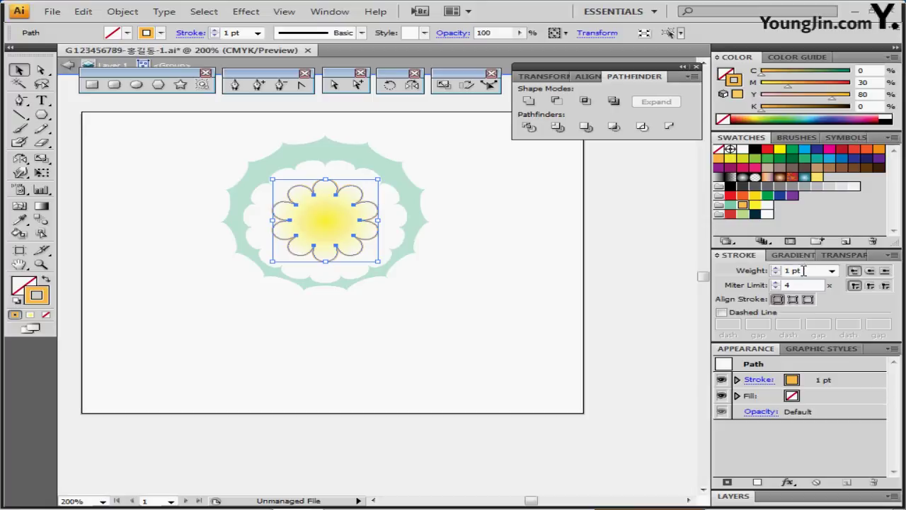
pyautogui.click(721, 312)
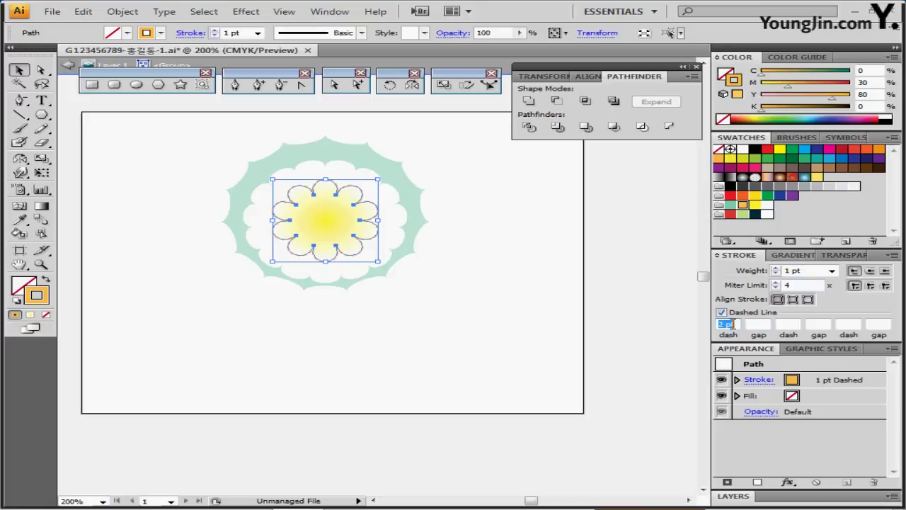
pyautogui.press('Return')
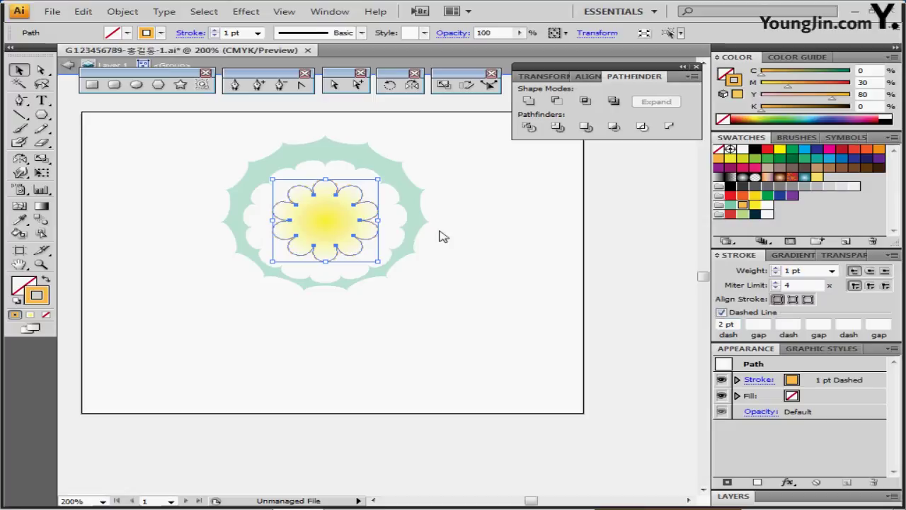
pyautogui.doubleClick(439, 236)
pyautogui.click(461, 312)
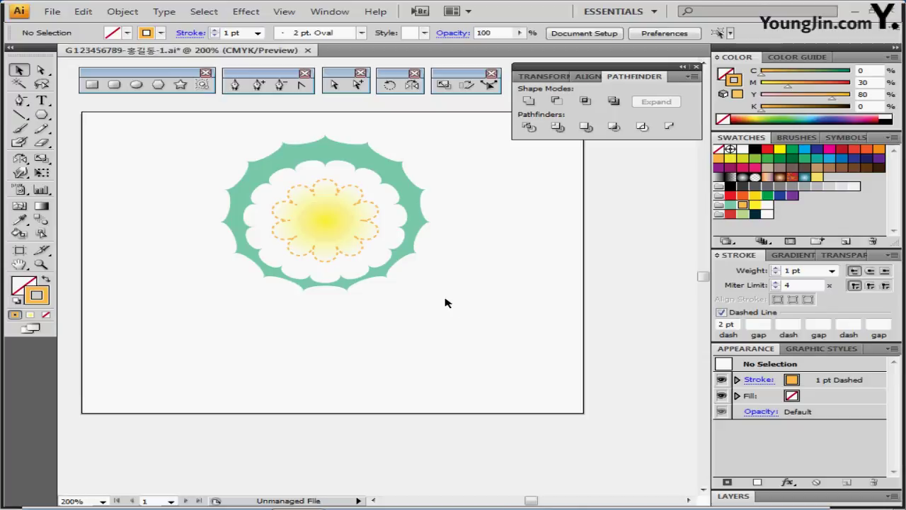
# Step: Show the teapot guides and reset the drawing colors to the default white fill and black stroke
pyautogui.hotkey('ctrl', ';')
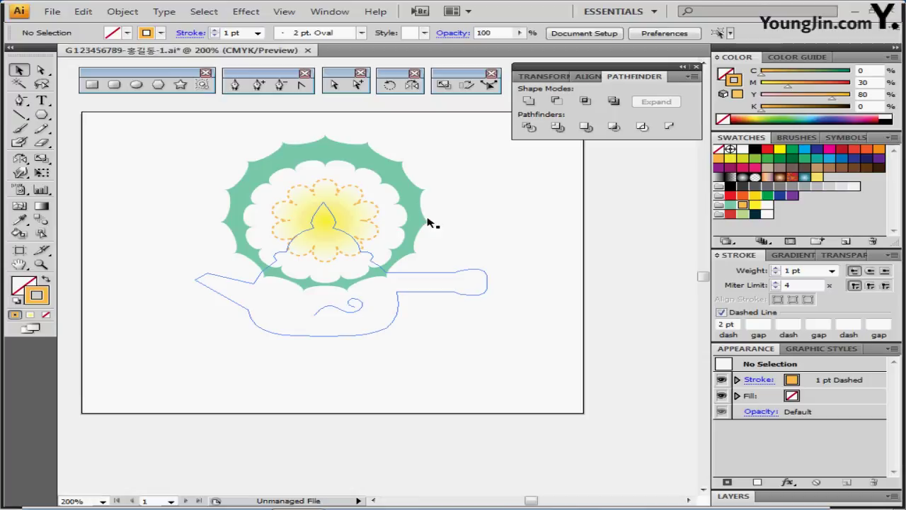
pyautogui.hotkey('ctrl', '=')
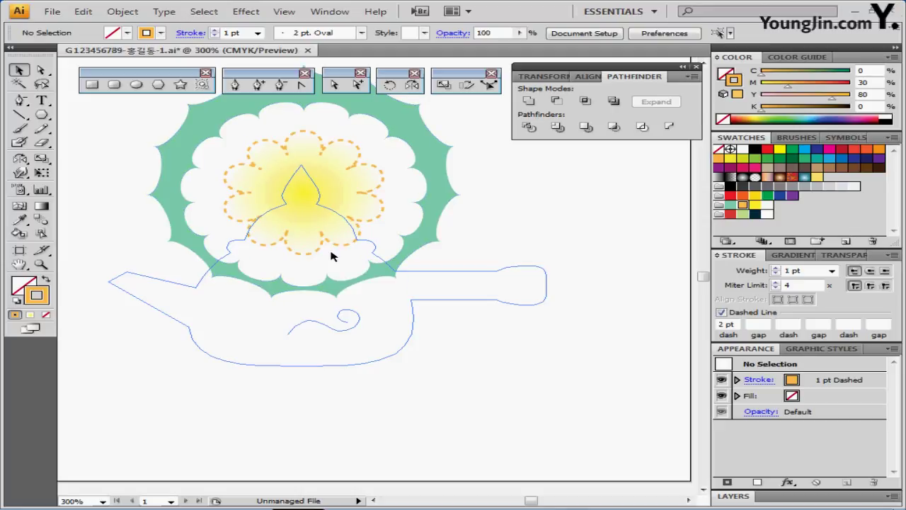
pyautogui.click(137, 85)
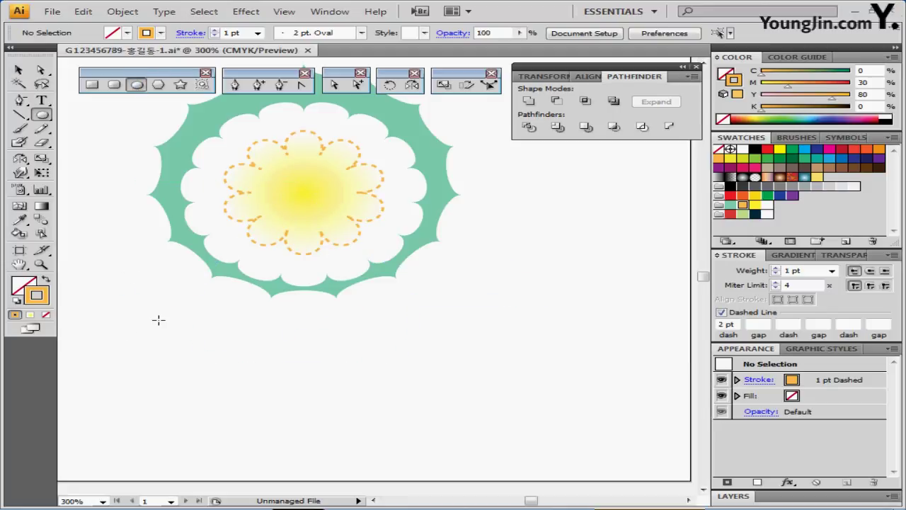
pyautogui.click(16, 301)
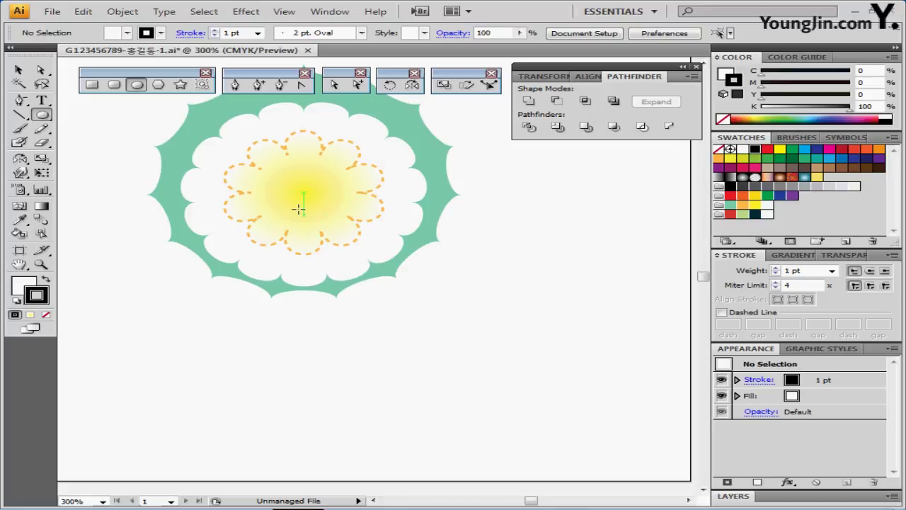
# Step: Create a 30 mm by 30 mm ellipse and place it beneath the inner flower as the teapot body
pyautogui.click(311, 308)
pyautogui.write('30')
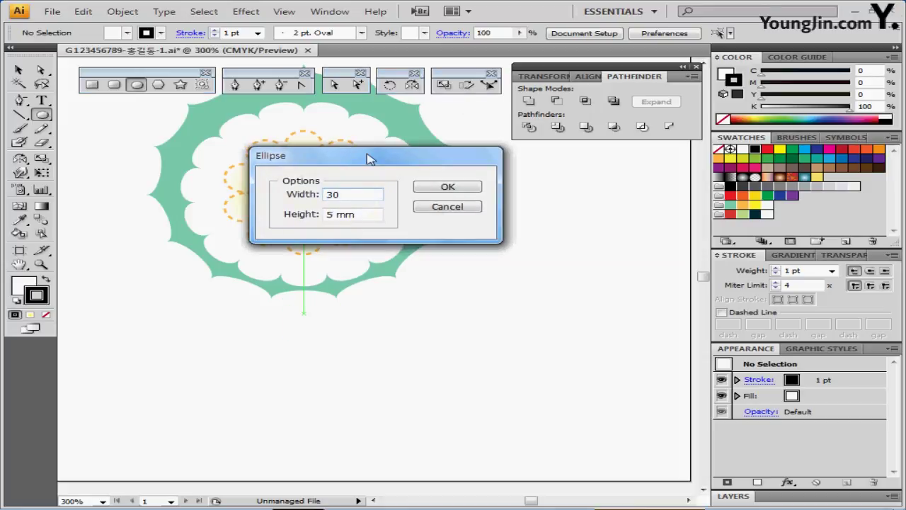
pyautogui.hotkey('ctrl', 'z')
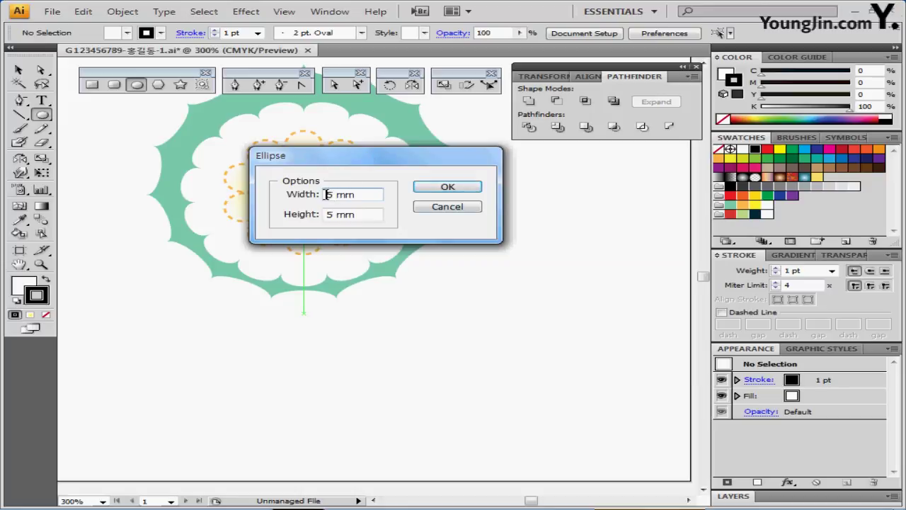
pyautogui.moveTo(328, 196); pyautogui.dragTo(409, 199)
pyautogui.write('30')
pyautogui.press('Tab')
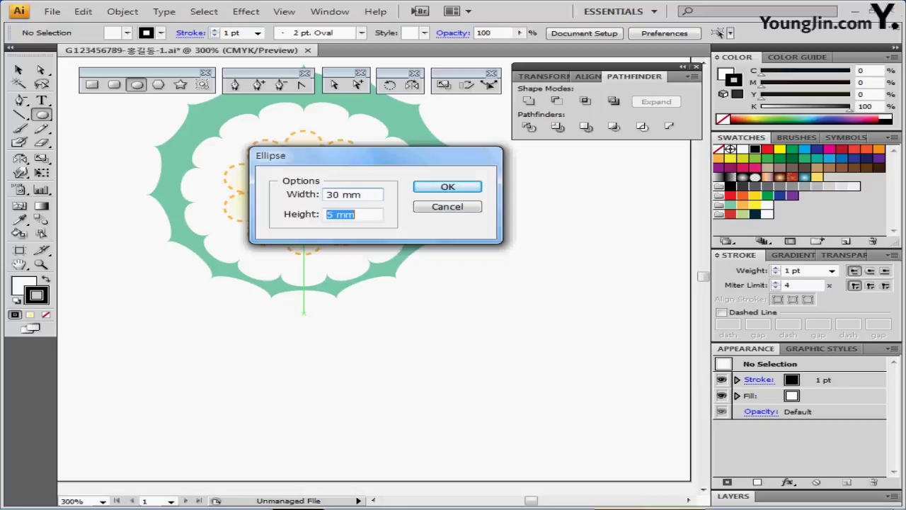
pyautogui.write('30')
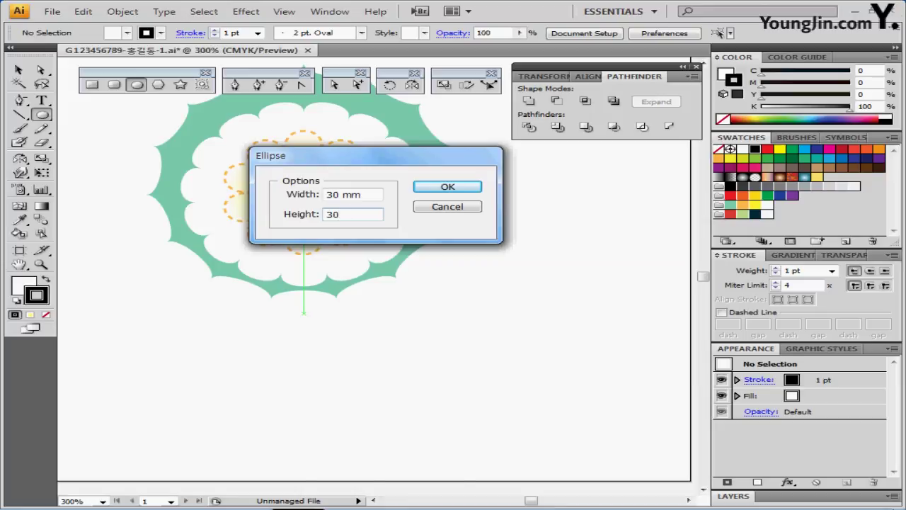
pyautogui.press('Return')
pyautogui.moveTo(417, 398); pyautogui.dragTo(305, 343)
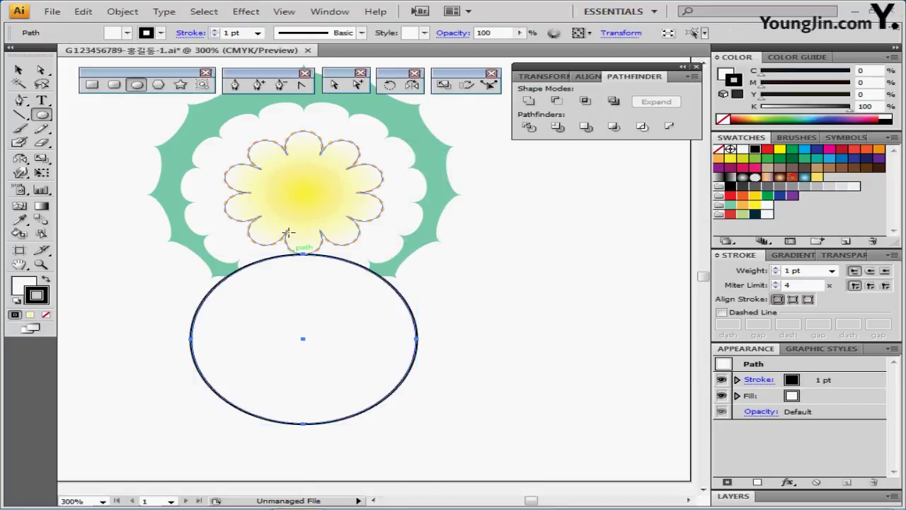
# Step: Create a 15 mm by 15 mm ellipse for the teapot lid
pyautogui.click(290, 238)
pyautogui.write('15')
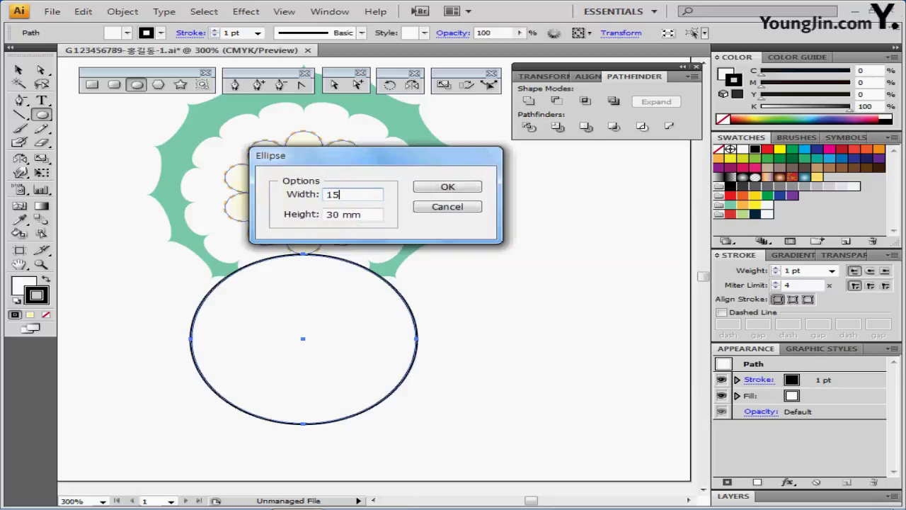
pyautogui.press('Tab')
pyautogui.write('15')
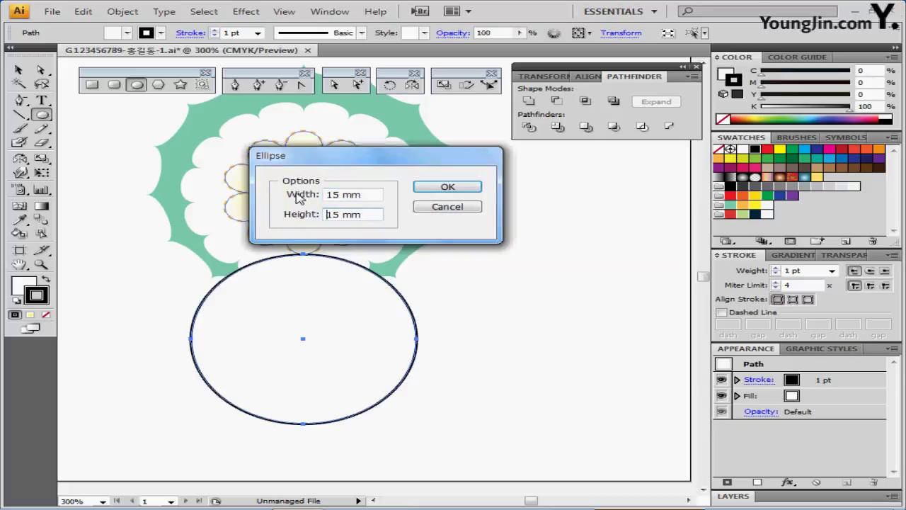
pyautogui.click(443, 188)
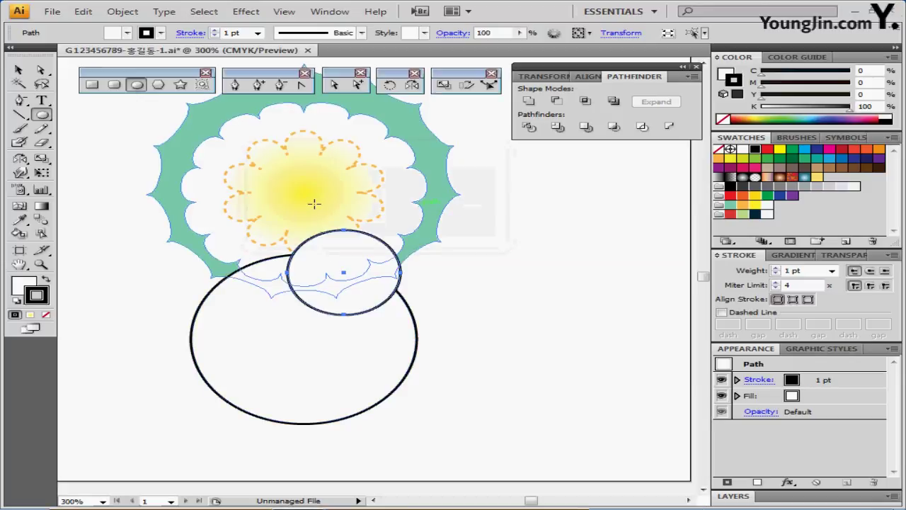
# Step: Create a 5 mm by 5 mm ellipse for the lid's knob
pyautogui.click(329, 202)
pyautogui.write('5')
pyautogui.press('Tab')
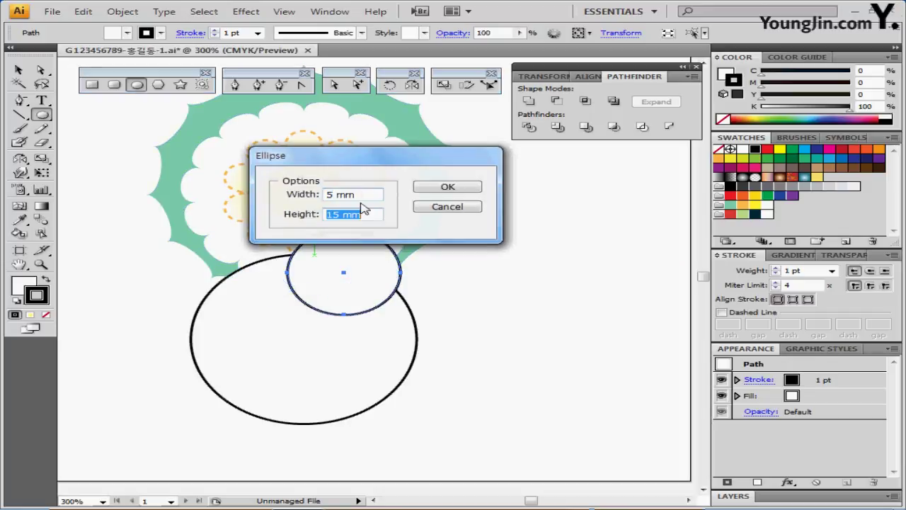
pyautogui.write('5')
pyautogui.click(447, 187)
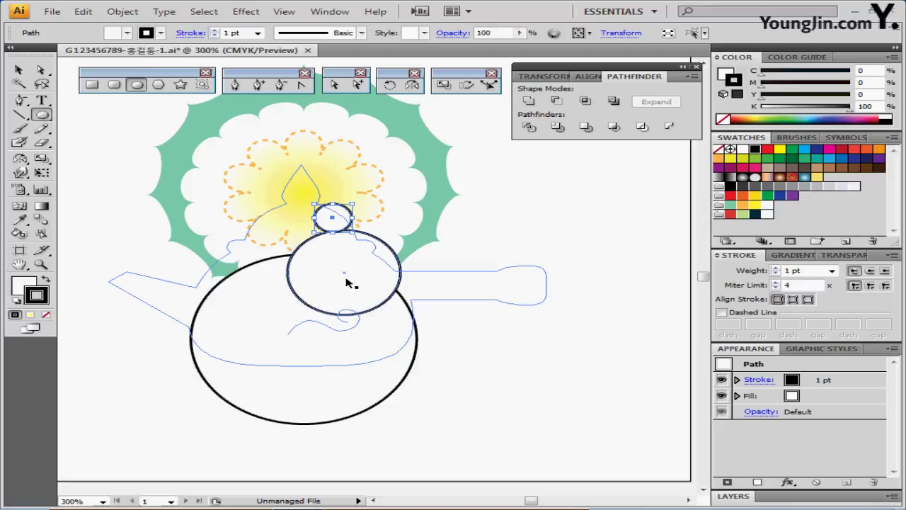
# Step: Move the three ellipses onto the teapot guides so they fit the body, lid and knob outlines
pyautogui.keyDown('ctrl'); pyautogui.click(276, 422); pyautogui.keyUp('ctrl')
pyautogui.moveTo(329, 423); pyautogui.dragTo(328, 366)
pyautogui.moveTo(380, 310); pyautogui.dragTo(376, 306)
pyautogui.moveTo(376, 347); pyautogui.dragTo(376, 383)
pyautogui.moveTo(363, 305); pyautogui.dragTo(338, 239)
pyautogui.moveTo(337, 234); pyautogui.dragTo(302, 212)
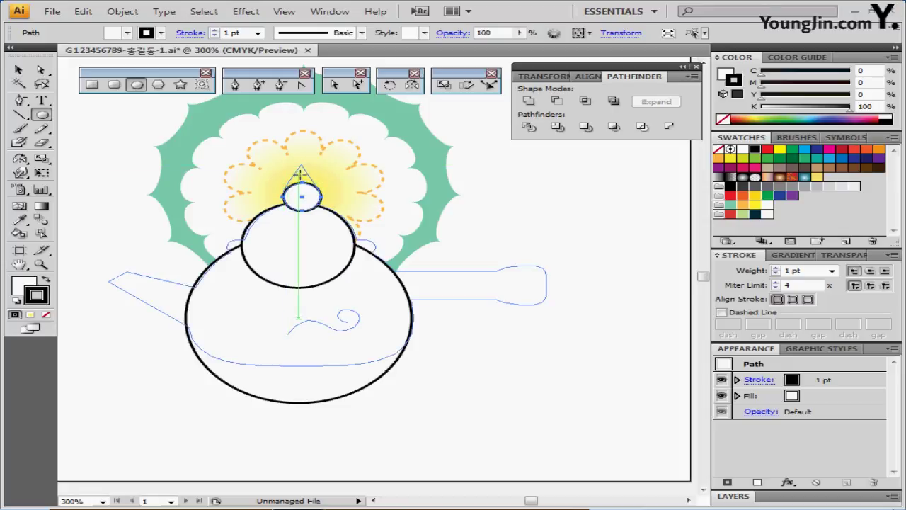
# Step: Draw a thin rounded rectangle as the lid's rim and align it with the three ellipses on their horizontal centers
pyautogui.click(113, 85)
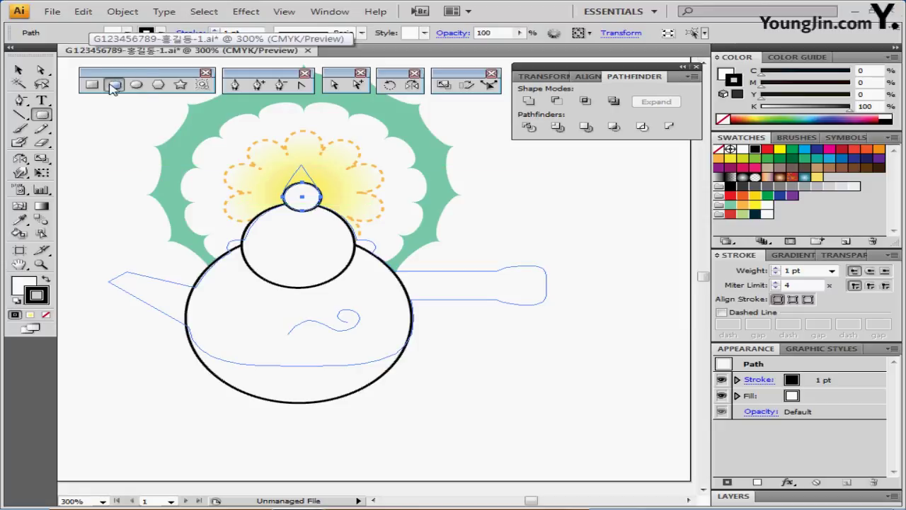
pyautogui.moveTo(225, 242); pyautogui.dragTo(375, 254)
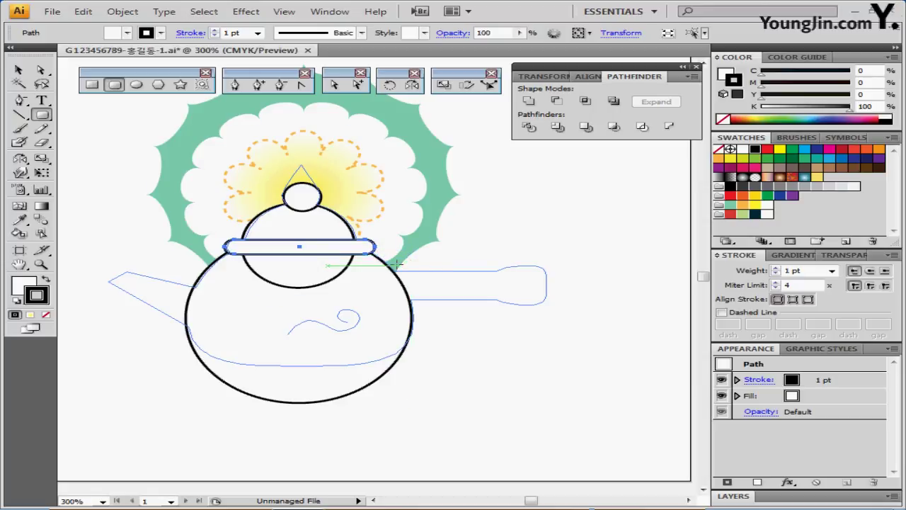
pyautogui.keyDown('ctrl'); pyautogui.keyDown('shift'); pyautogui.click(398, 269); pyautogui.keyUp('shift'); pyautogui.keyUp('ctrl')
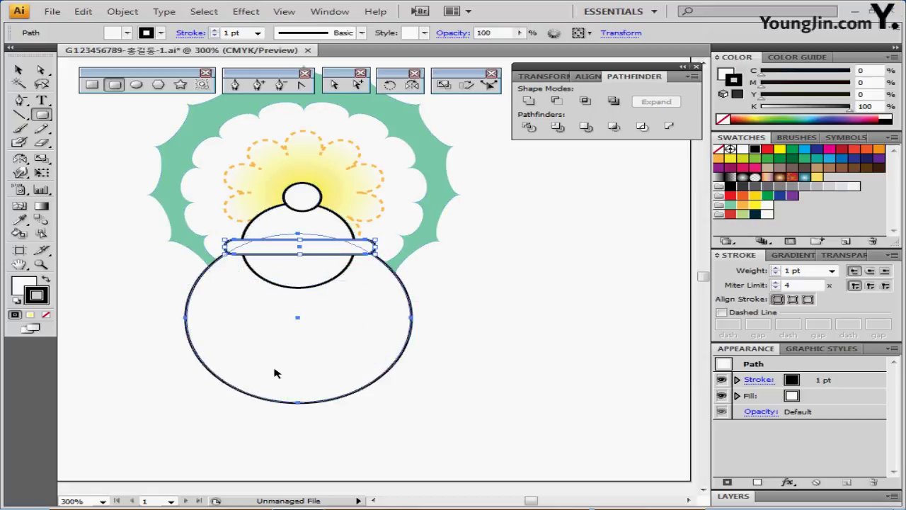
pyautogui.keyDown('ctrl'); pyautogui.keyDown('shift'); pyautogui.click(317, 284); pyautogui.keyUp('shift'); pyautogui.keyUp('ctrl')
pyautogui.keyDown('ctrl'); pyautogui.keyDown('shift'); pyautogui.click(303, 202); pyautogui.keyUp('shift'); pyautogui.keyUp('ctrl')
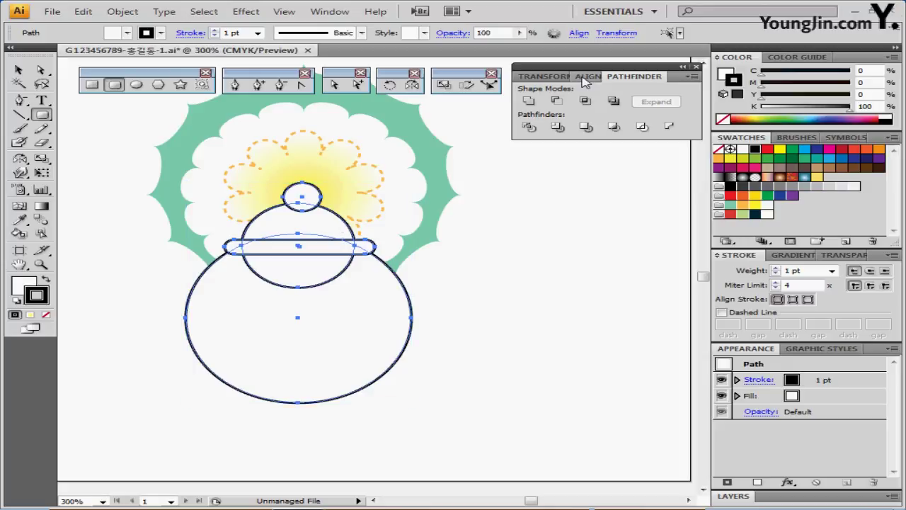
pyautogui.click(589, 76)
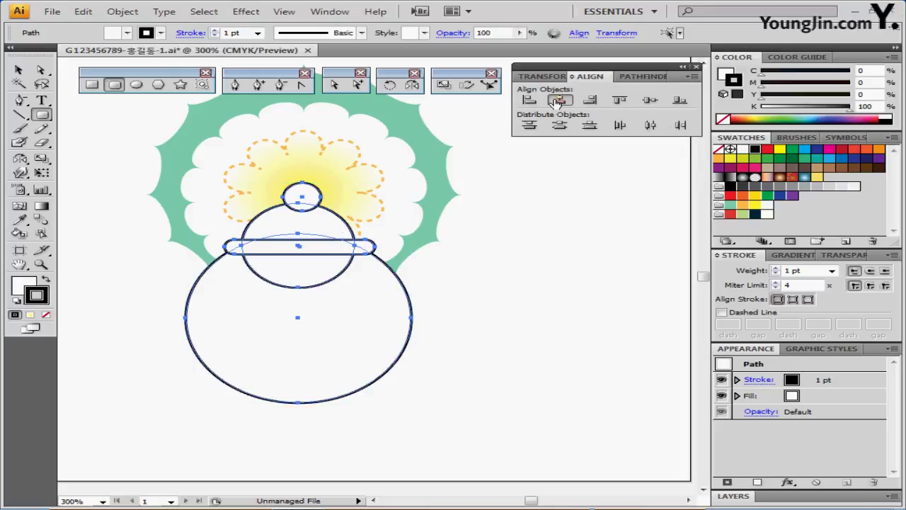
pyautogui.click(556, 100)
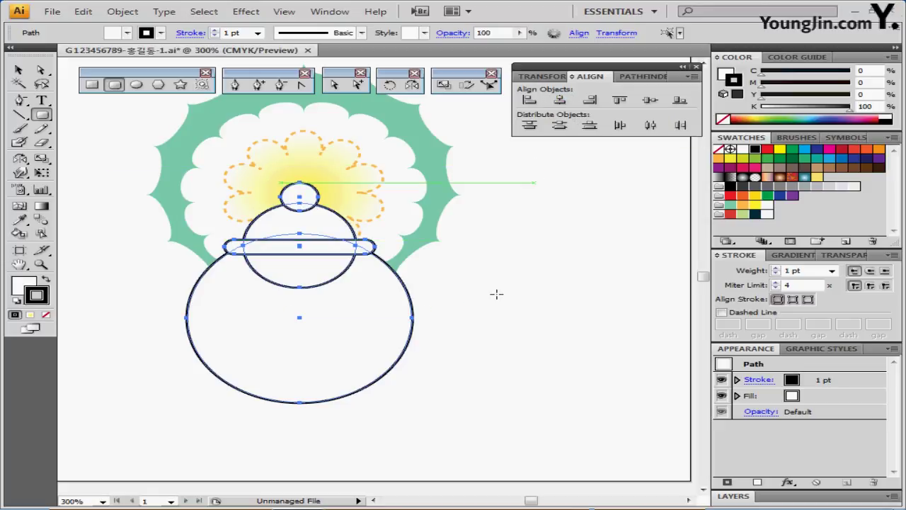
pyautogui.keyDown('ctrl'); pyautogui.click(503, 294); pyautogui.keyUp('ctrl')
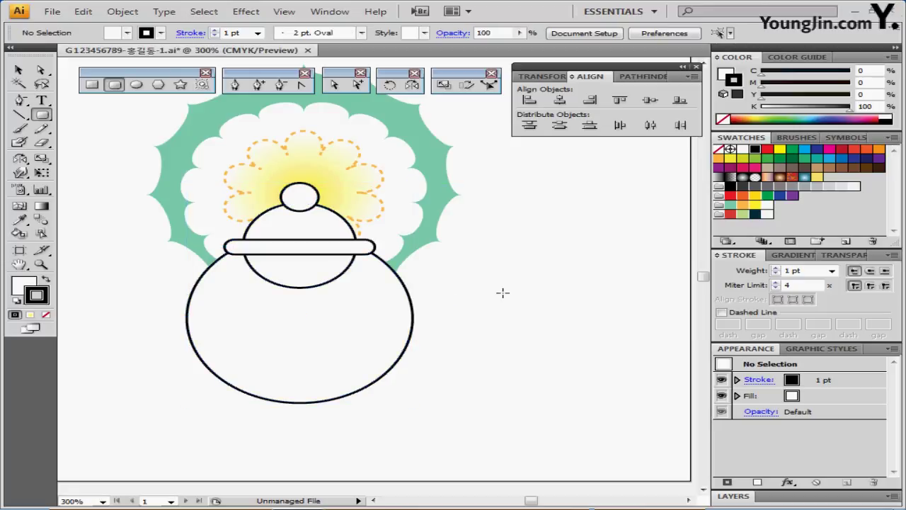
# Step: Draw a rectangle along the teapot's handle guide, starting inside the body and reaching into the wider end
pyautogui.hotkey('ctrl', 'shift', 'w')
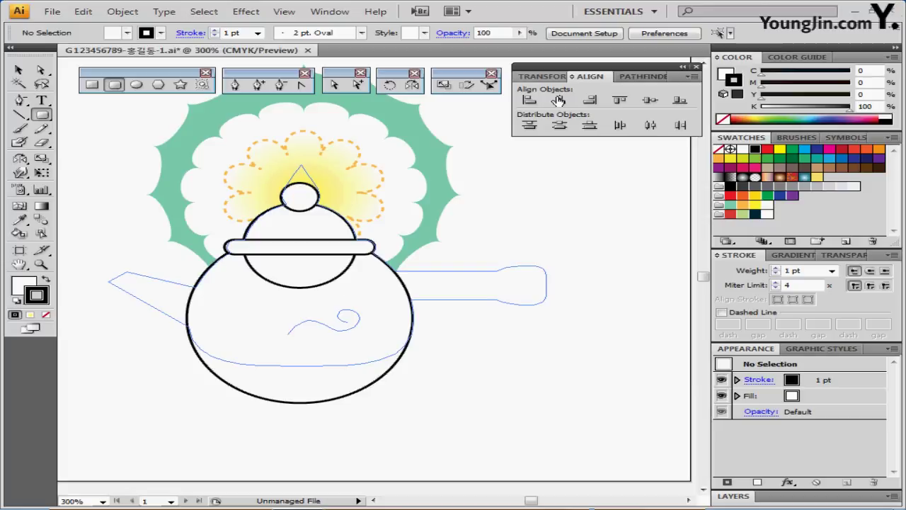
pyautogui.click(92, 85)
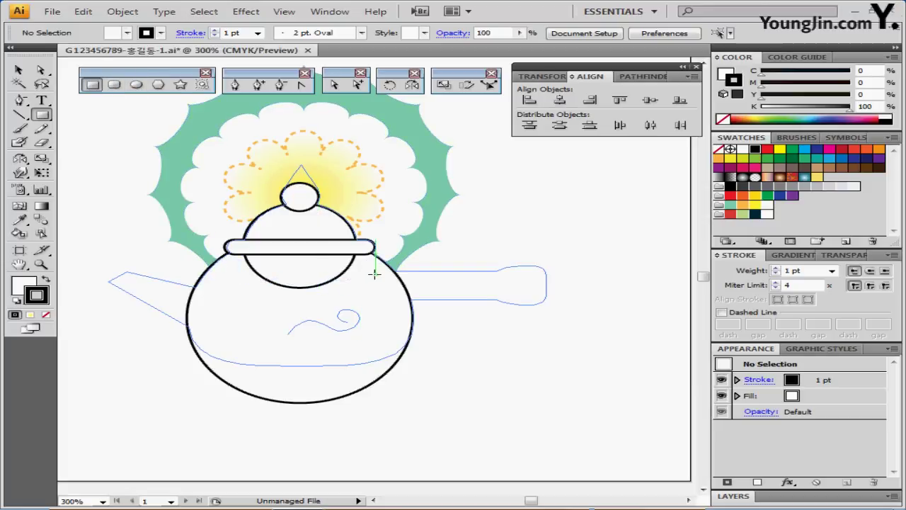
pyautogui.moveTo(374, 274); pyautogui.dragTo(516, 298)
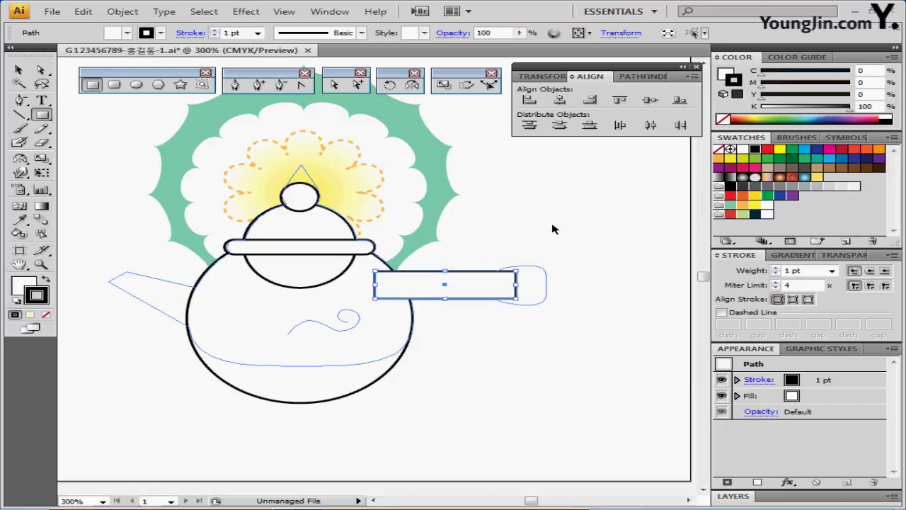
pyautogui.hotkey('ctrl', 'shift', 'a')
# Step: Draw a rounded rectangle over the handle's wider end and align its vertical center with the handle rectangle
pyautogui.click(114, 84)
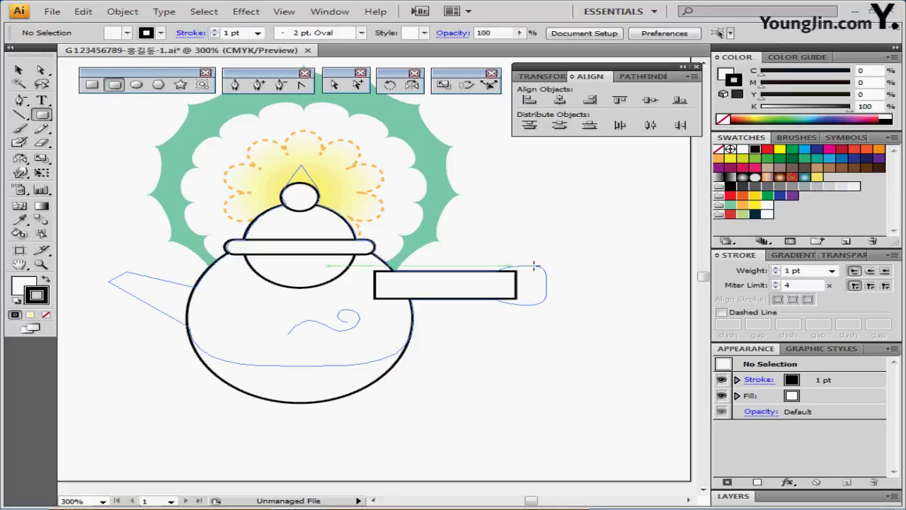
pyautogui.moveTo(546, 268); pyautogui.dragTo(574, 249)
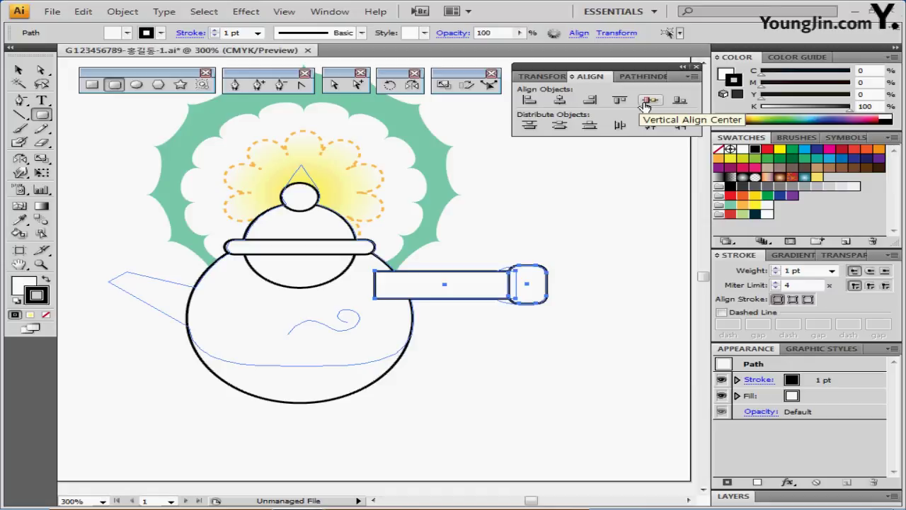
pyautogui.click(647, 101)
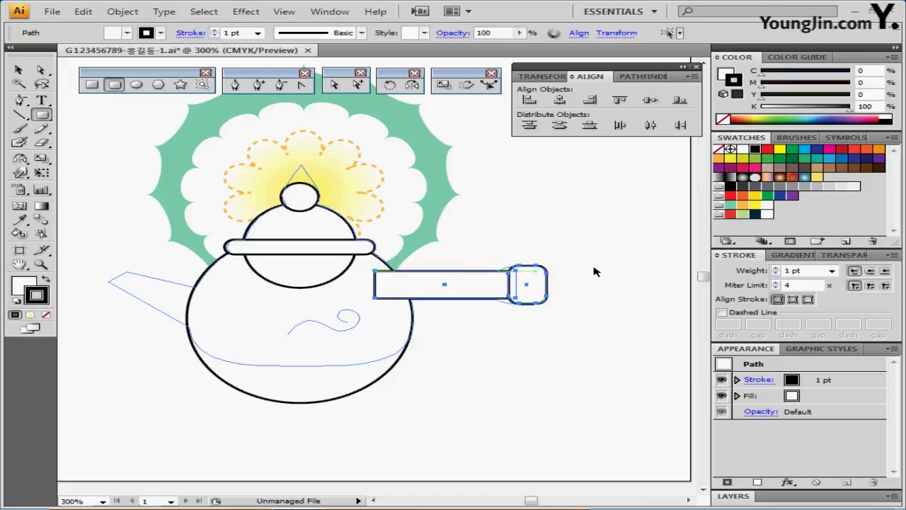
pyautogui.click(590, 252)
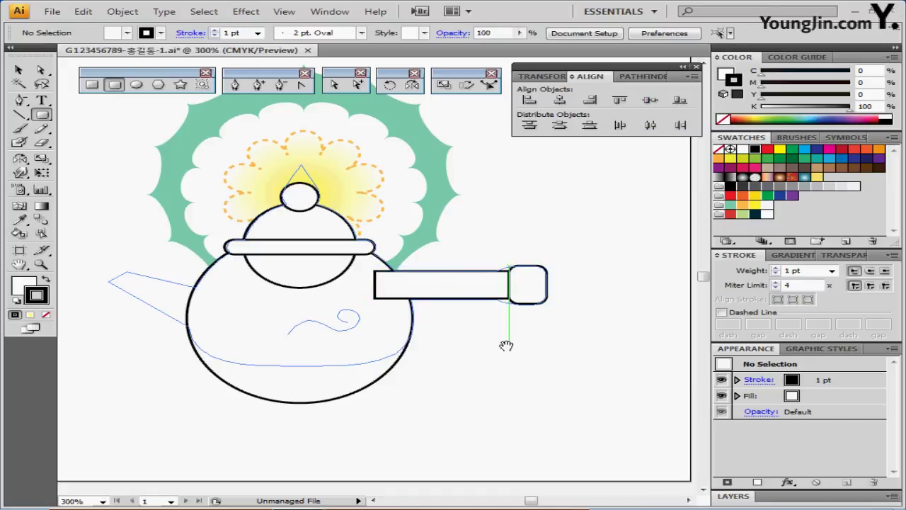
# Step: Draw the teapot's spout as a closed four-point path with the Pen tool, following the guide and overlapping the body's edge
pyautogui.moveTo(505, 345); pyautogui.dragTo(521, 339)
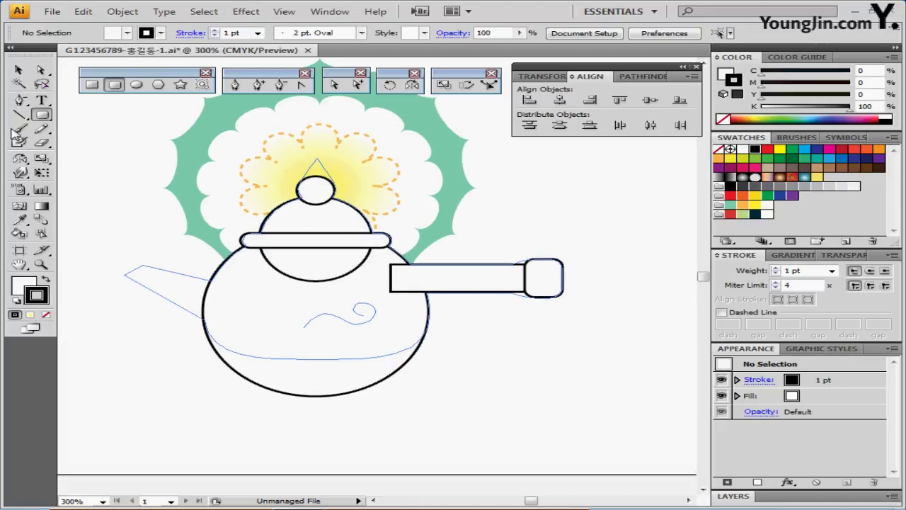
pyautogui.click(232, 85)
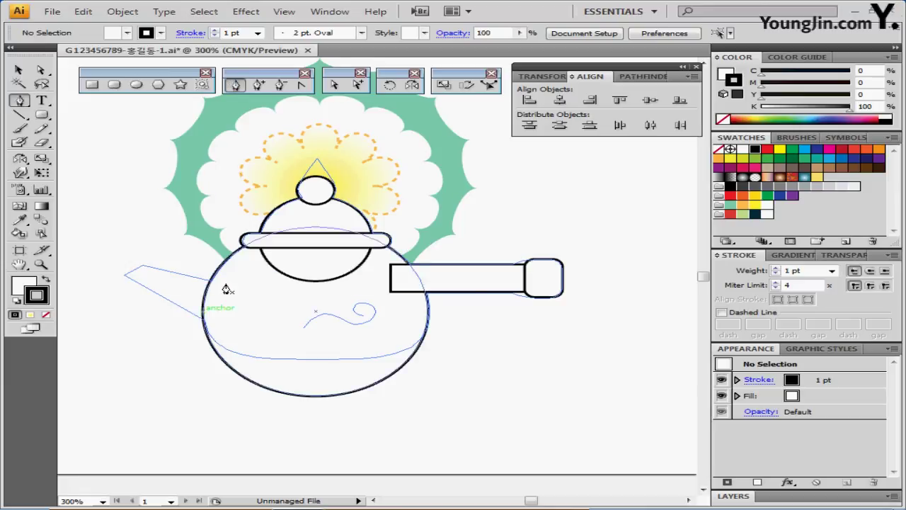
pyautogui.click(218, 285)
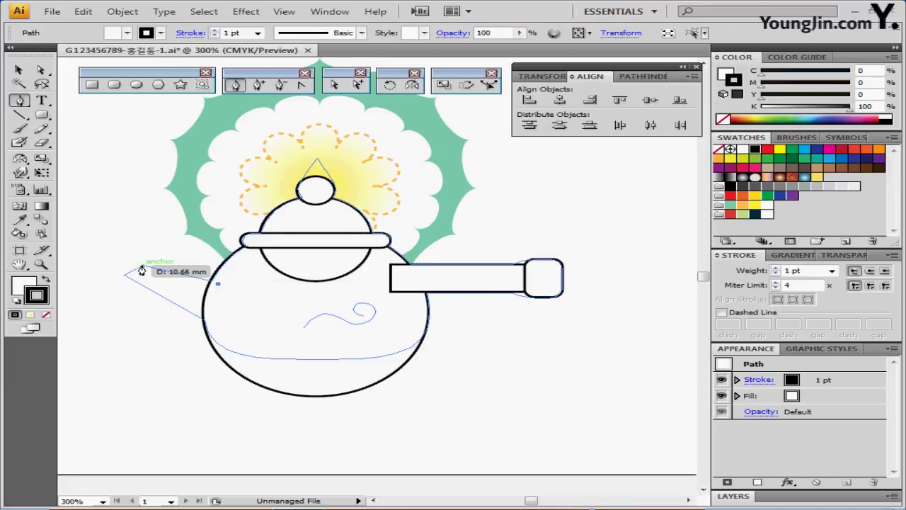
pyautogui.moveTo(142, 264); pyautogui.dragTo(217, 324)
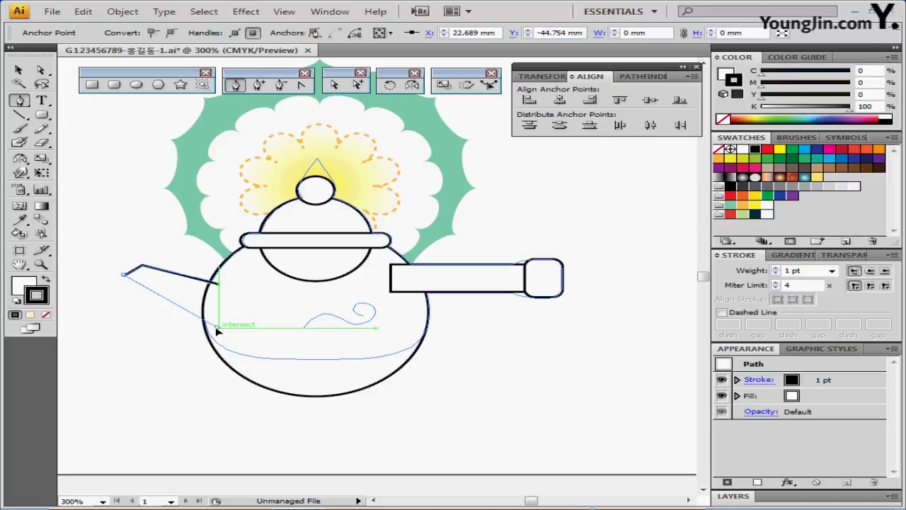
pyautogui.moveTo(218, 283)
pyautogui.mouseDown()
pyautogui.moveTo(220, 247)
pyautogui.moveTo(220, 283)
pyautogui.mouseUp()
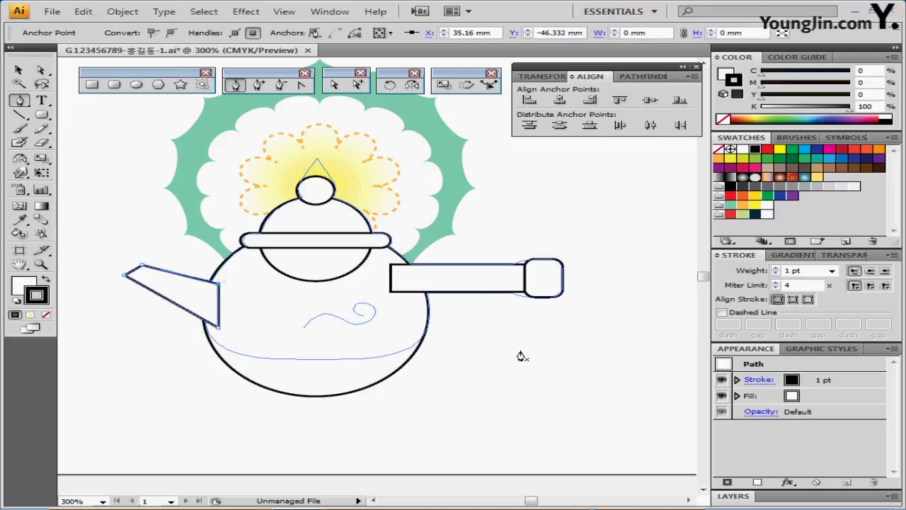
pyautogui.keyDown('ctrl'); pyautogui.click(518, 356); pyautogui.keyUp('ctrl')
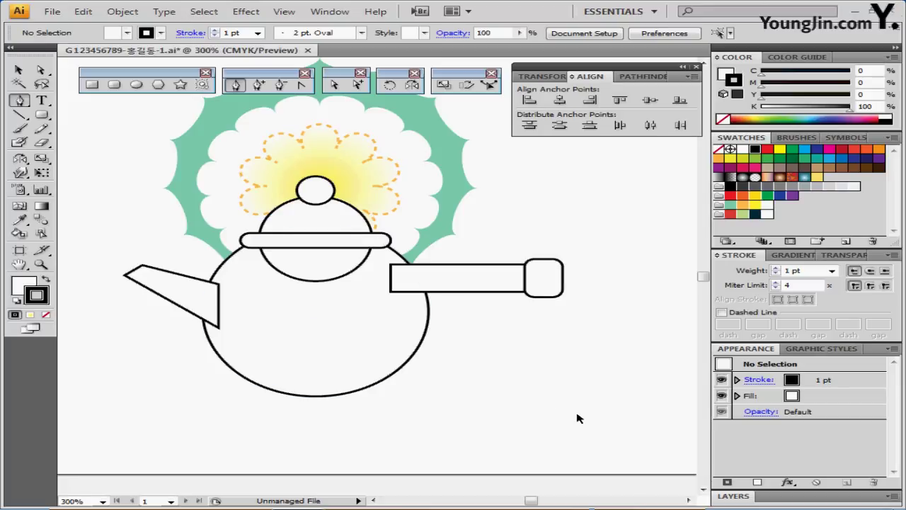
# Step: Select all the teapot shapes without the flower layers and unite them into a single outline
pyautogui.moveTo(608, 415); pyautogui.dragTo(156, 196)
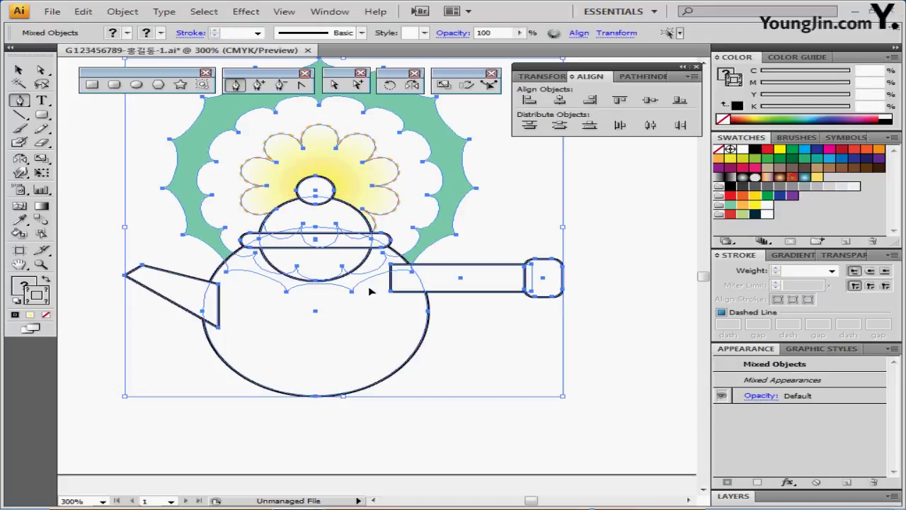
pyautogui.press('a')
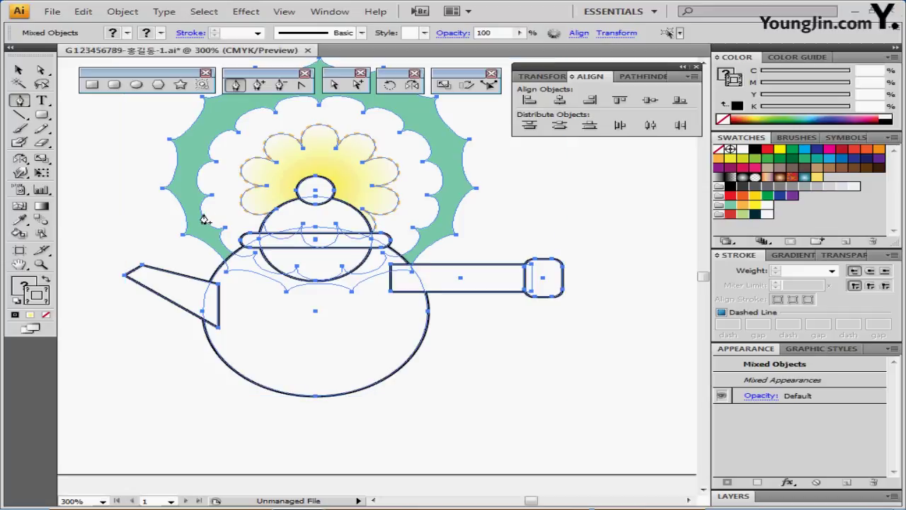
pyautogui.press('v')
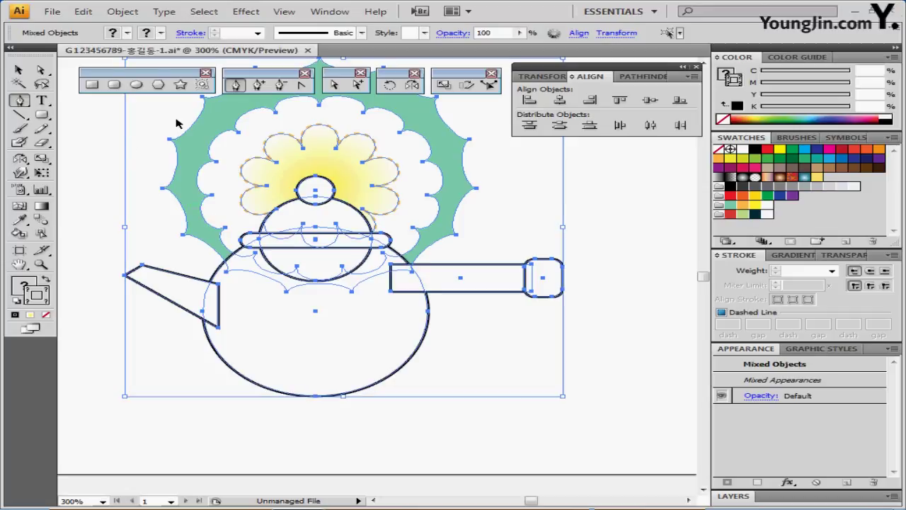
pyautogui.moveTo(146, 114); pyautogui.dragTo(301, 154)
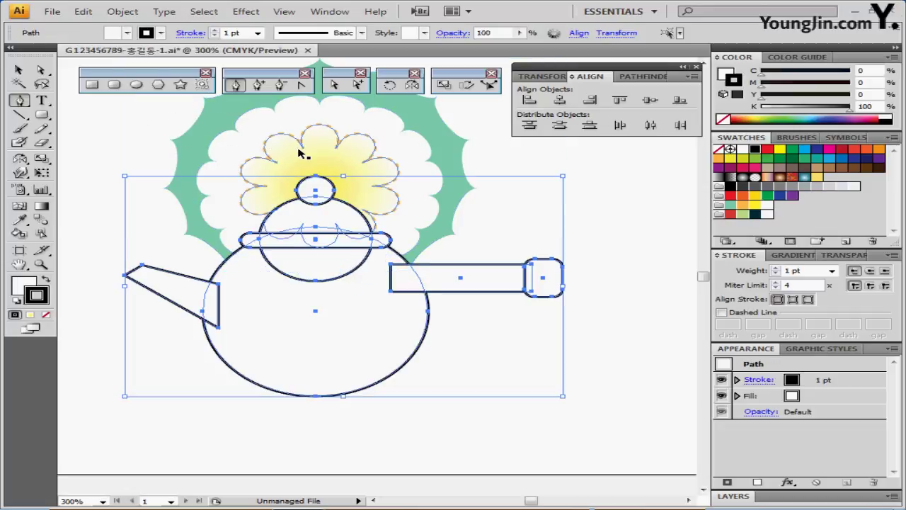
pyautogui.press('a')
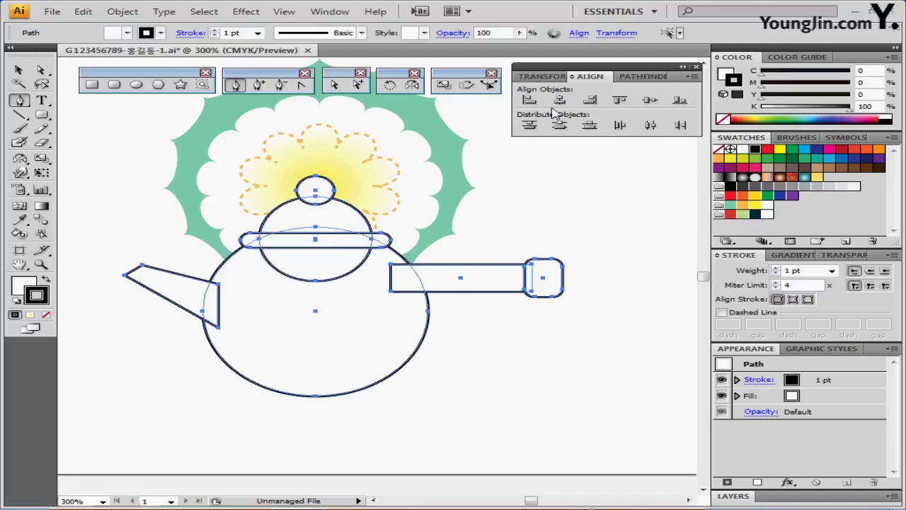
pyautogui.click(632, 77)
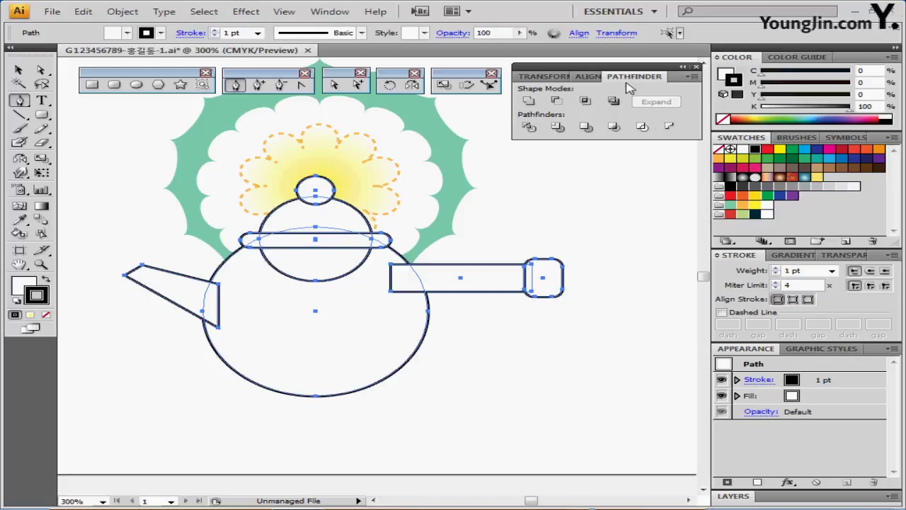
pyautogui.click(528, 103)
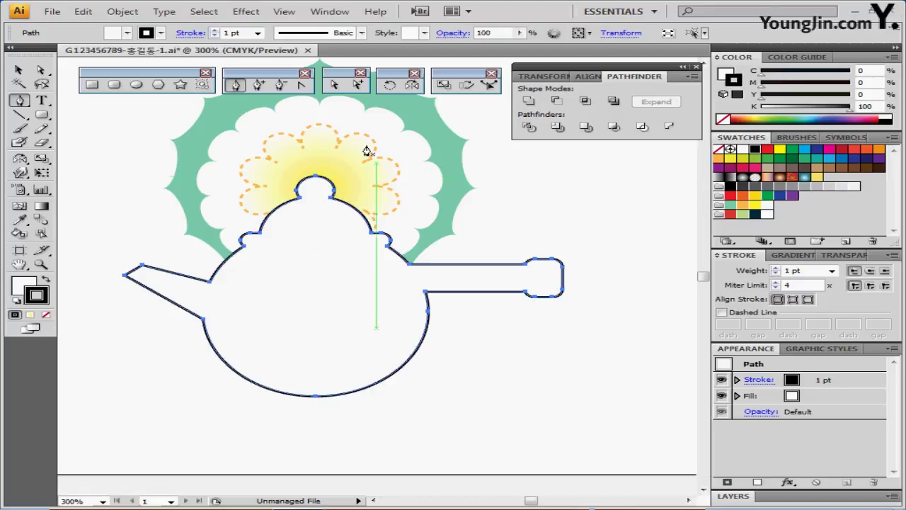
# Step: Move the anchors joining handle and grip toward the body and raise the body's bottom anchor to match the teapot guides
pyautogui.click(339, 86)
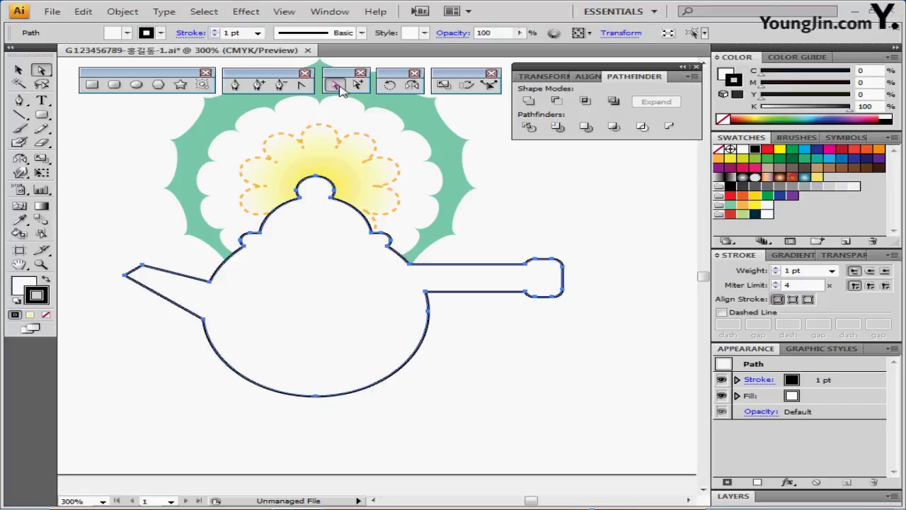
pyautogui.hotkey('ctrl', 'alt', '3')
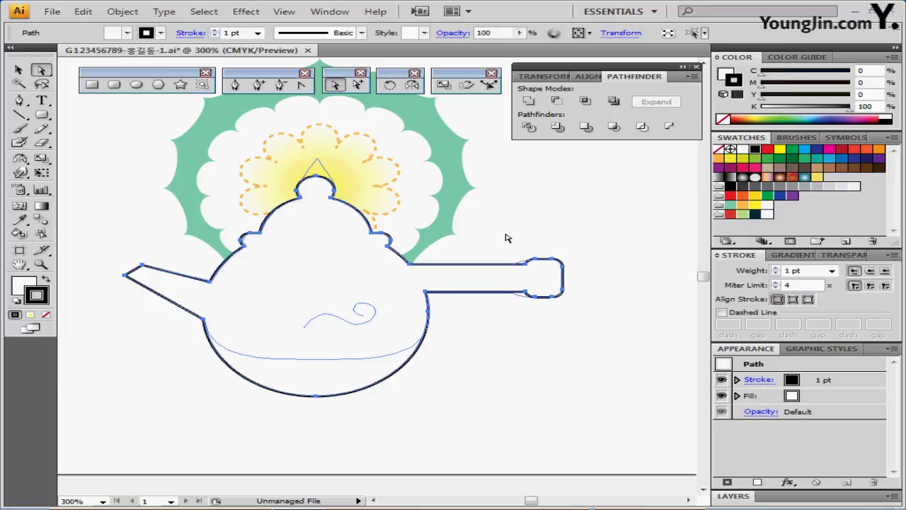
pyautogui.moveTo(506, 236)
pyautogui.mouseDown()
pyautogui.moveTo(535, 304)
pyautogui.moveTo(516, 293)
pyautogui.mouseUp()
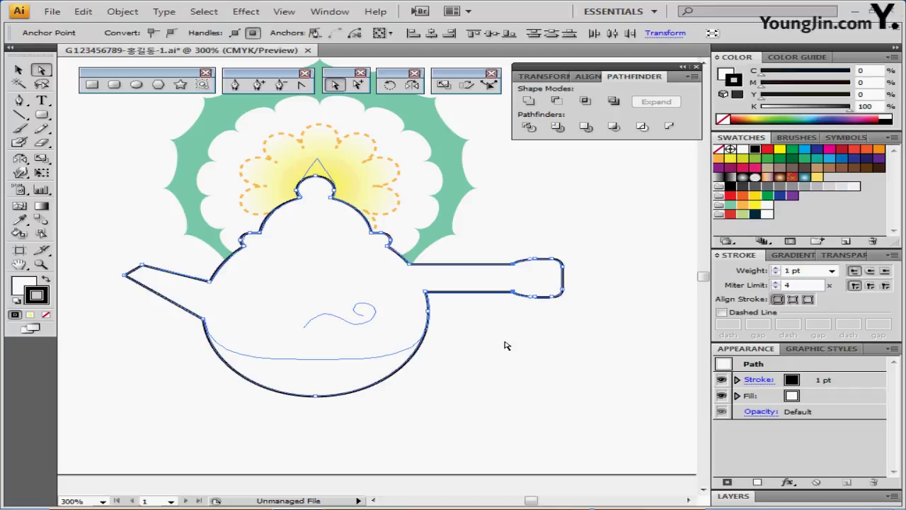
pyautogui.click(316, 398)
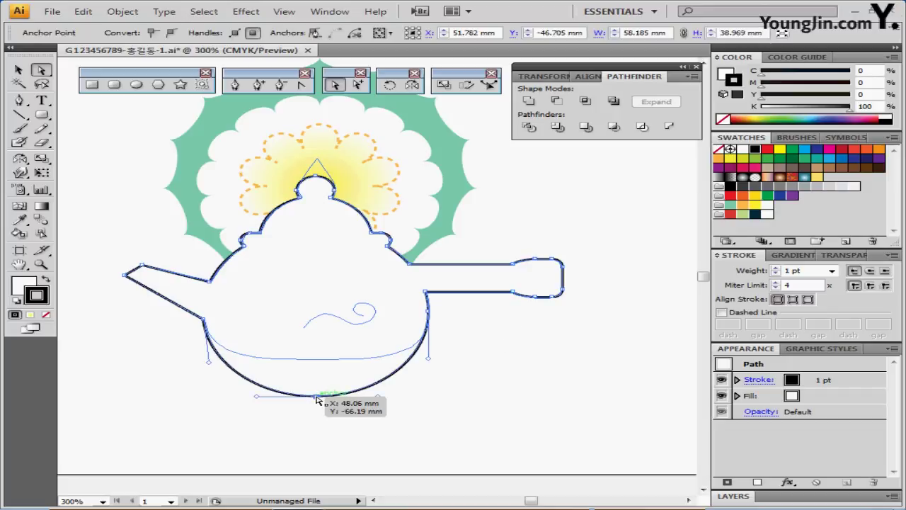
pyautogui.moveTo(316, 397); pyautogui.dragTo(316, 362)
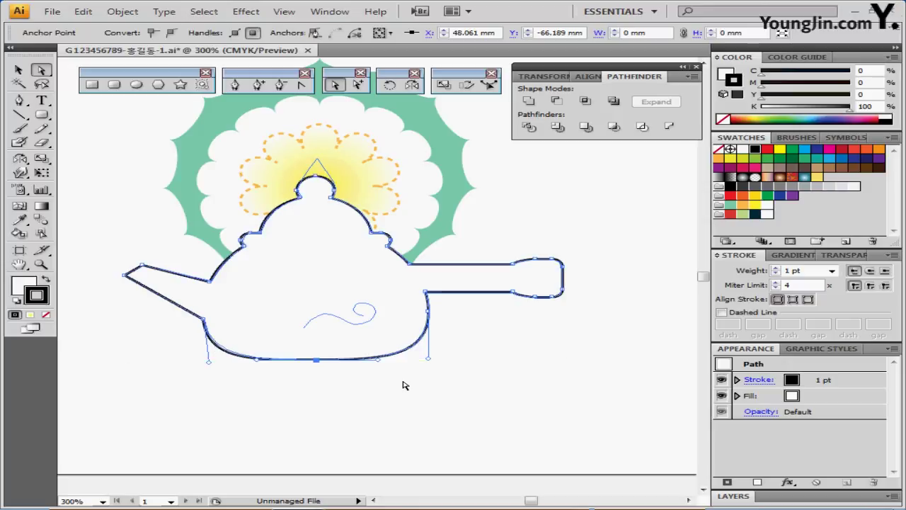
# Step: Raise the lid knob's top anchor toward the guide's peak and convert it to a corner point for a pointed tip
pyautogui.click(315, 173)
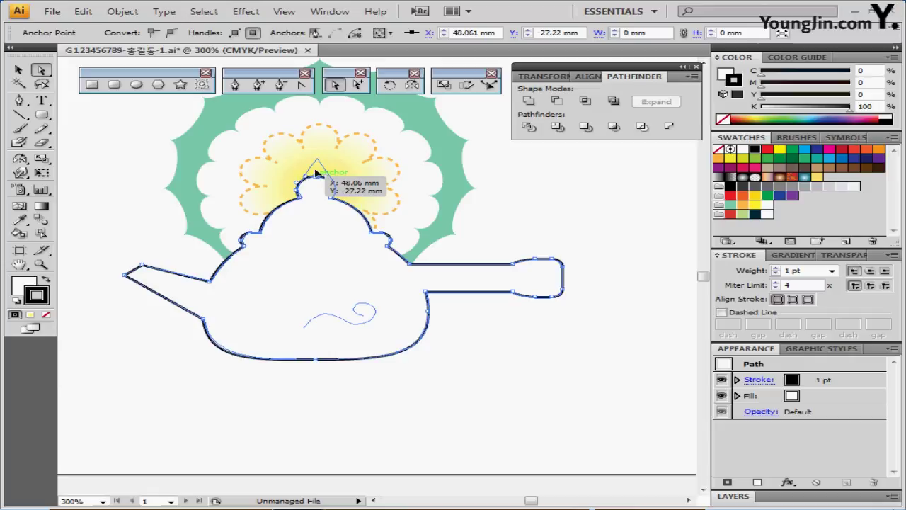
pyautogui.moveTo(316, 173); pyautogui.dragTo(317, 159)
pyautogui.press('ctrl')
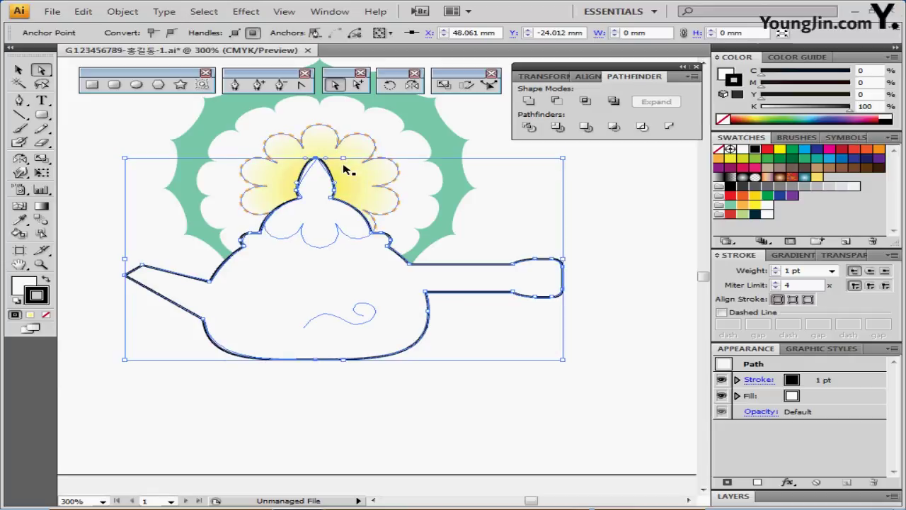
pyautogui.hotkey('ctrl', 'z')
pyautogui.hotkey('ctrl', 'shift', 'z')
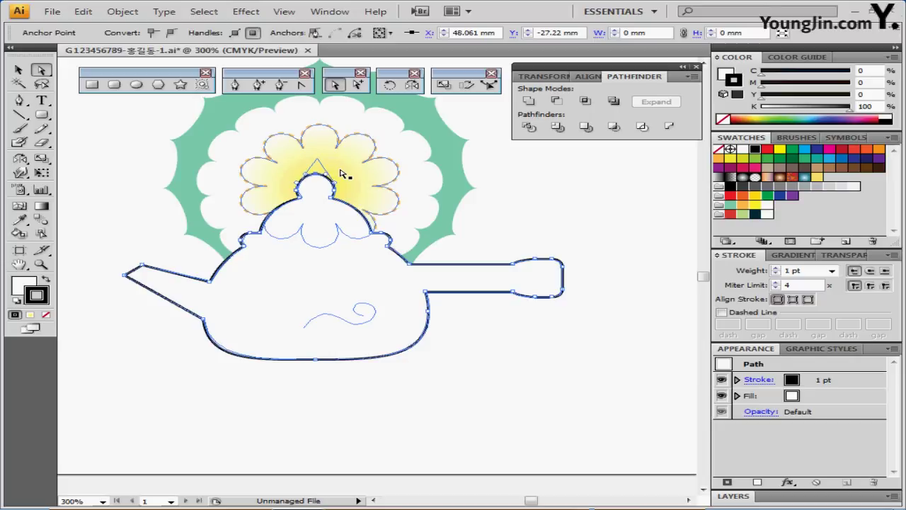
pyautogui.hotkey('ctrl', 'z')
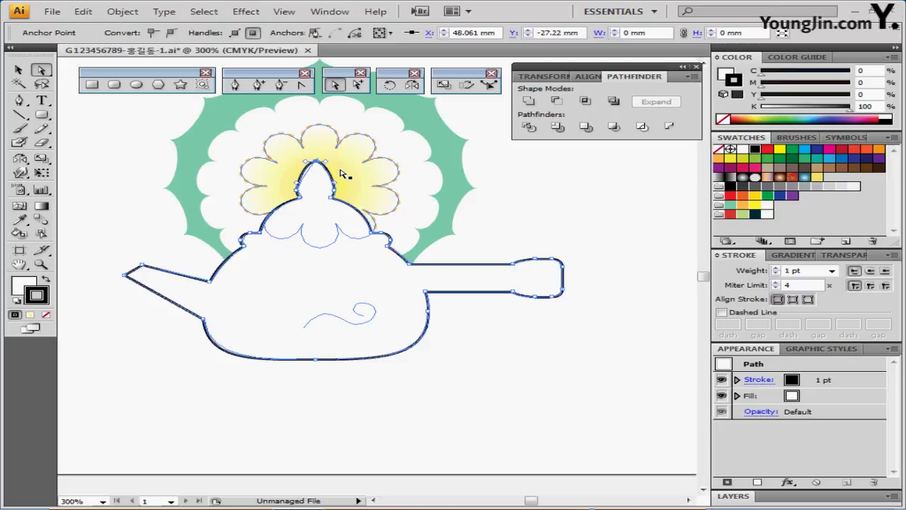
pyautogui.hotkey('ctrl', 'shift', 'z')
pyautogui.click(337, 191)
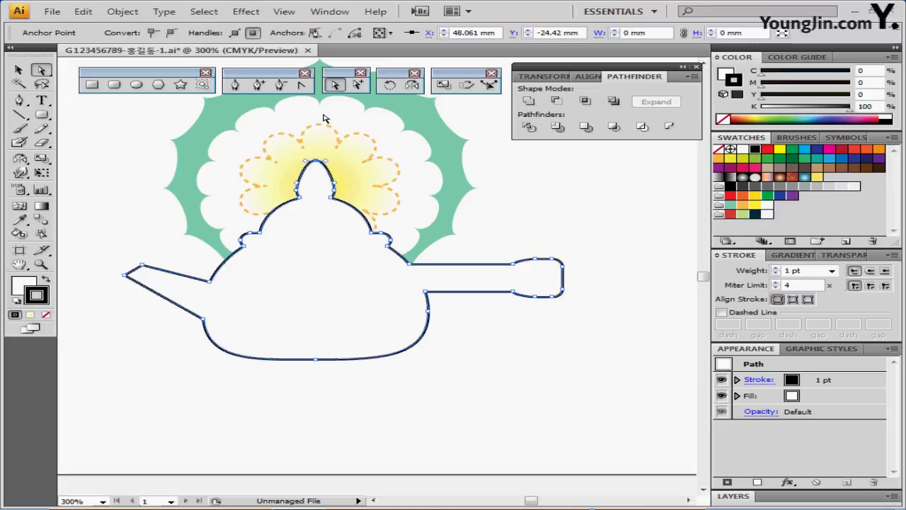
pyautogui.click(303, 85)
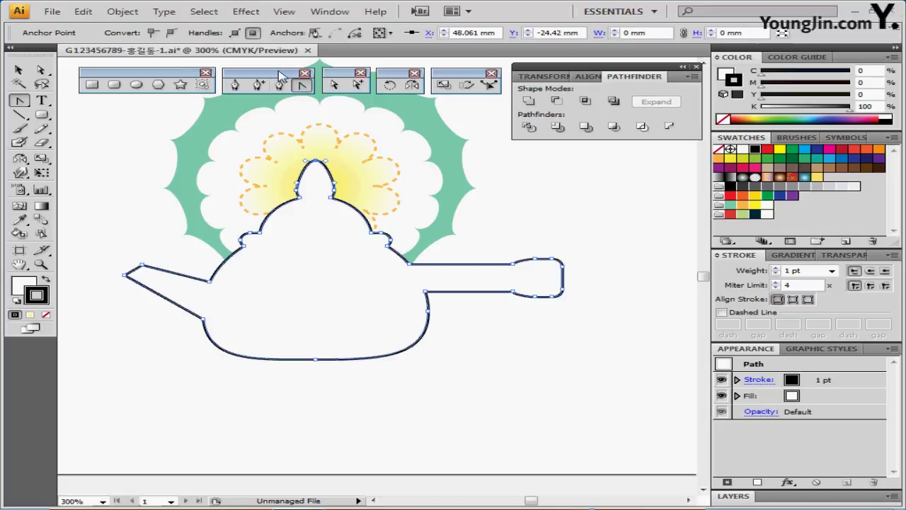
pyautogui.click(316, 163)
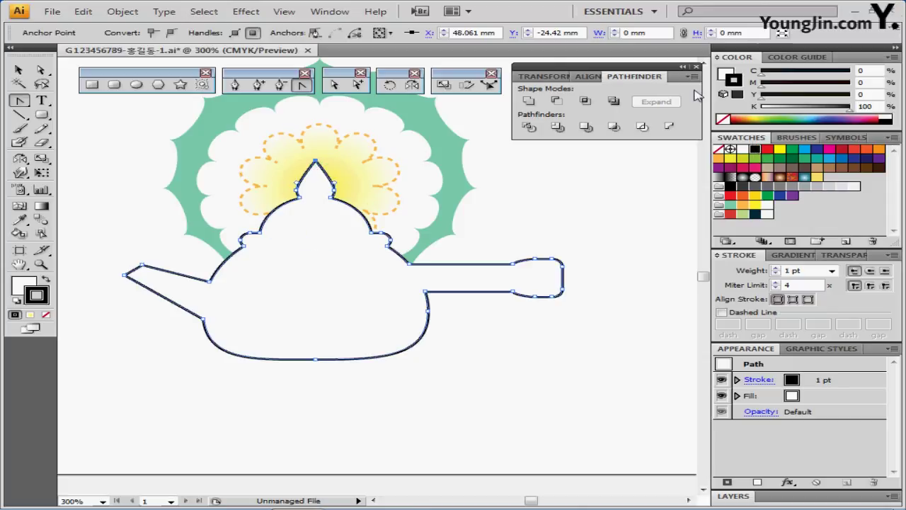
# Step: Remove the teapot's stroke and fill it with the blue-teal radial gradient swatch
pyautogui.click(721, 119)
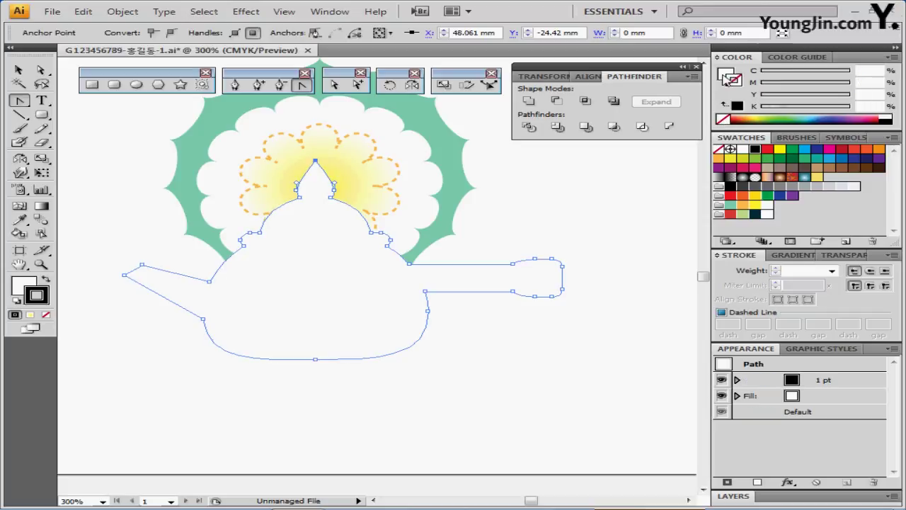
pyautogui.press('x')
pyautogui.click(805, 178)
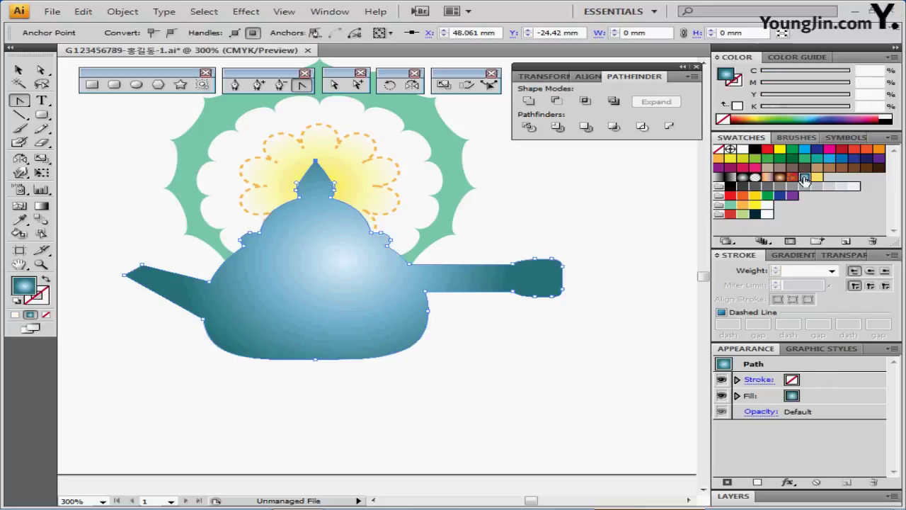
# Step: Examine the CMYK values and positions of the three color stops in the teapot's radial gradient
pyautogui.click(793, 254)
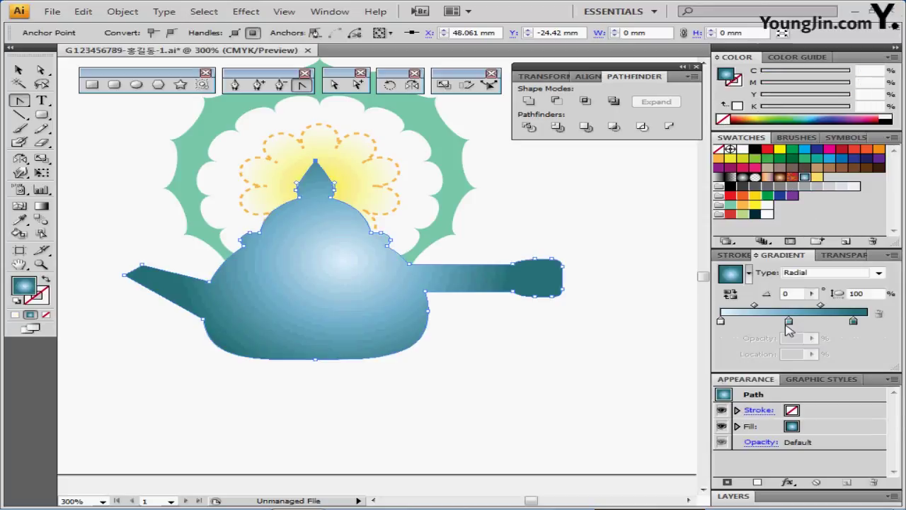
pyautogui.click(721, 321)
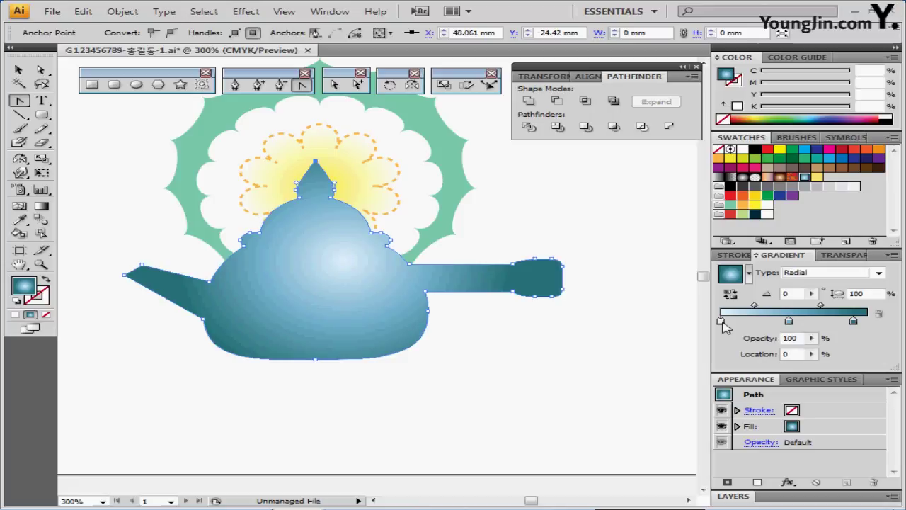
pyautogui.click(722, 322)
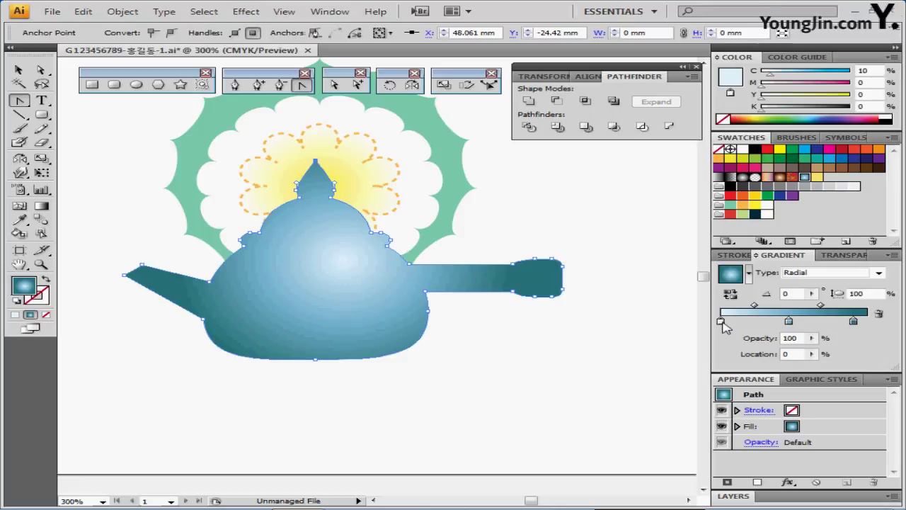
pyautogui.doubleClick(721, 322)
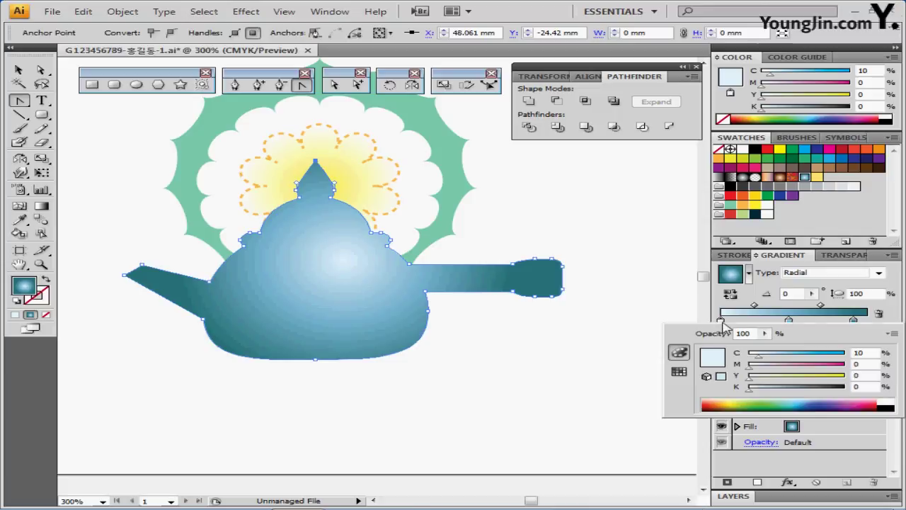
pyautogui.click(789, 322)
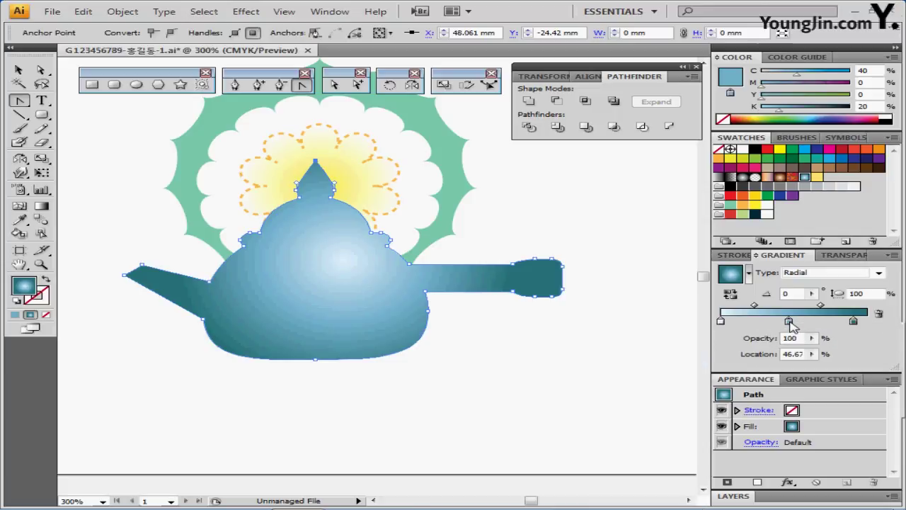
pyautogui.doubleClick(789, 322)
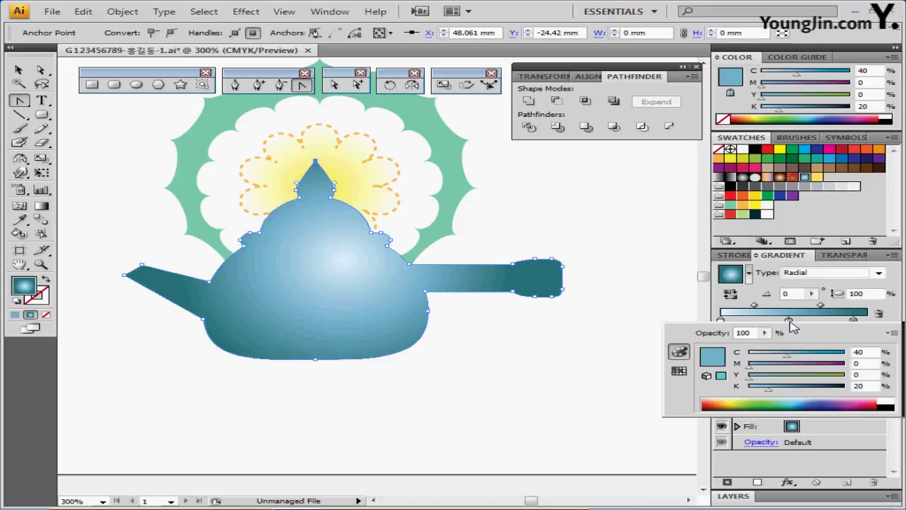
pyautogui.doubleClick(853, 320)
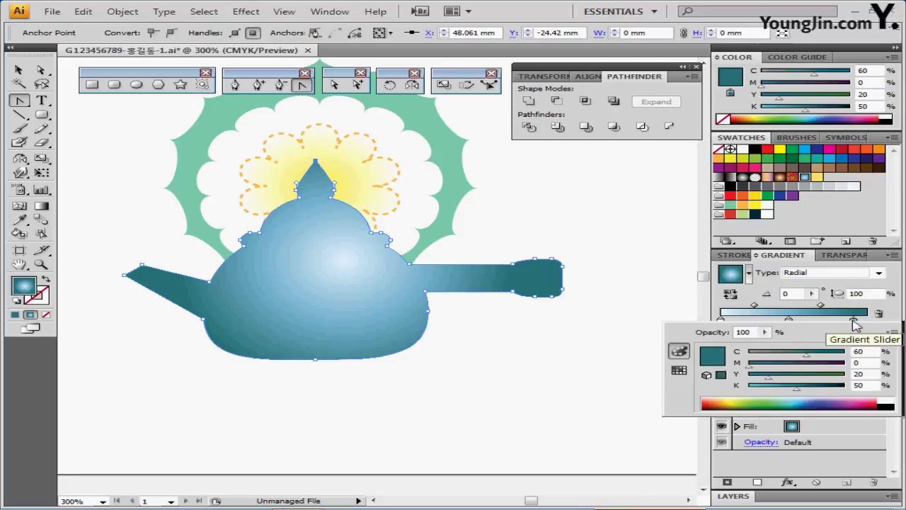
pyautogui.click(853, 322)
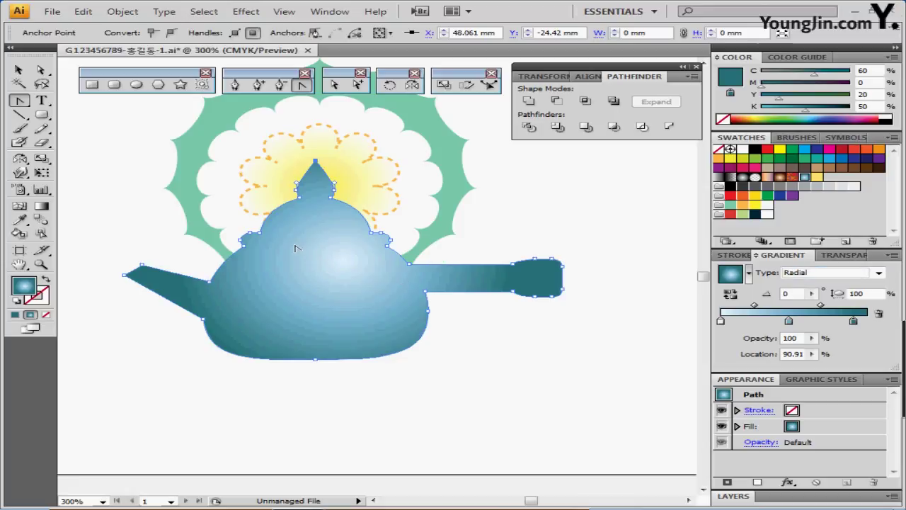
# Step: Redirect the teapot's radial gradient so it runs from the body's upper-left highlight diagonally down to its lower right, and deselect it
pyautogui.click(313, 284)
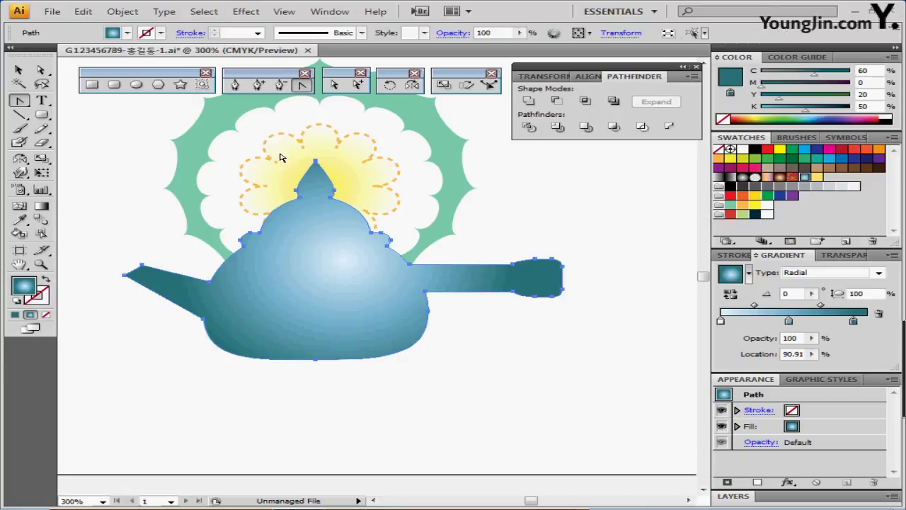
pyautogui.click(43, 209)
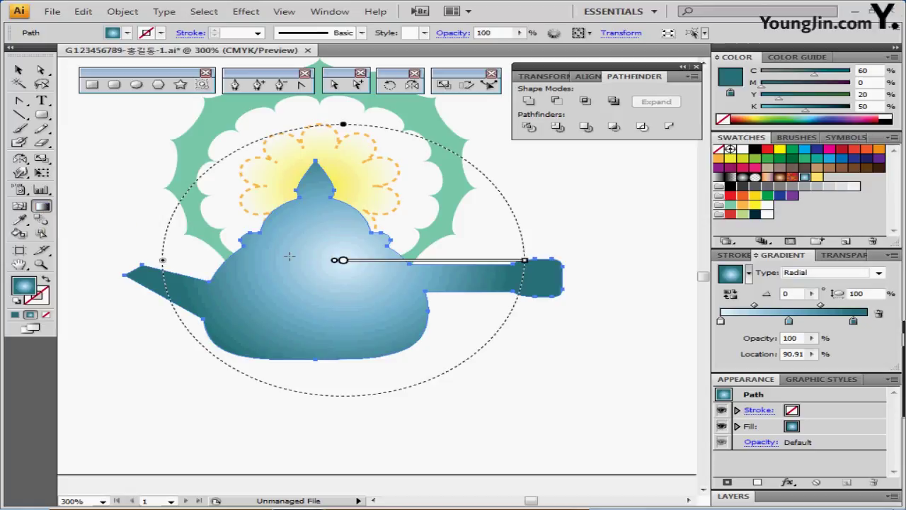
pyautogui.moveTo(287, 253); pyautogui.dragTo(397, 329)
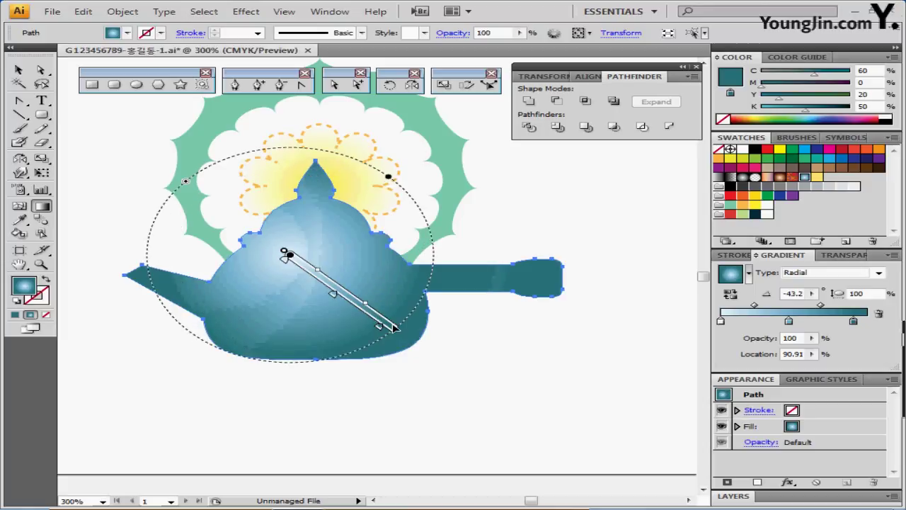
pyautogui.keyDown('ctrl'); pyautogui.click(519, 380); pyautogui.keyUp('ctrl')
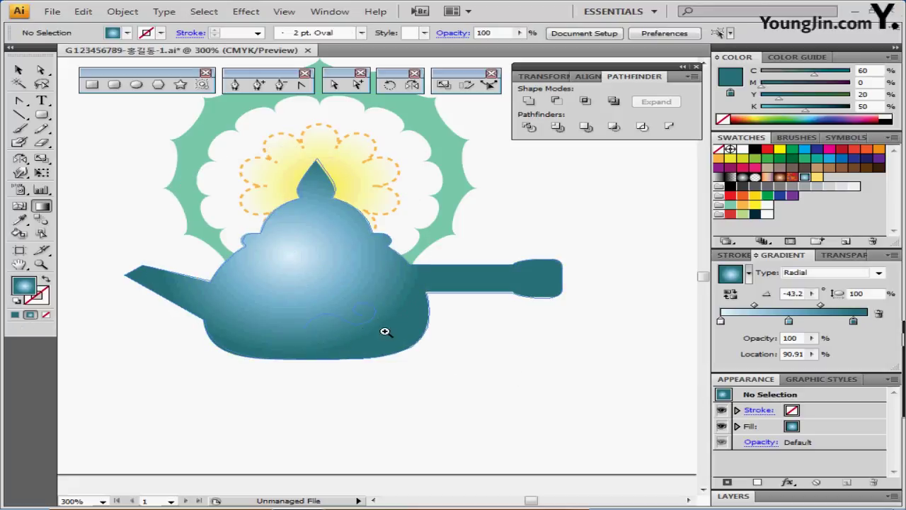
# Step: Prepare the Pen tool with no fill and a white stroke for tracing the swirl guide on the teapot's lower body
pyautogui.click(378, 283)
pyautogui.click(375, 271)
pyautogui.click(377, 275)
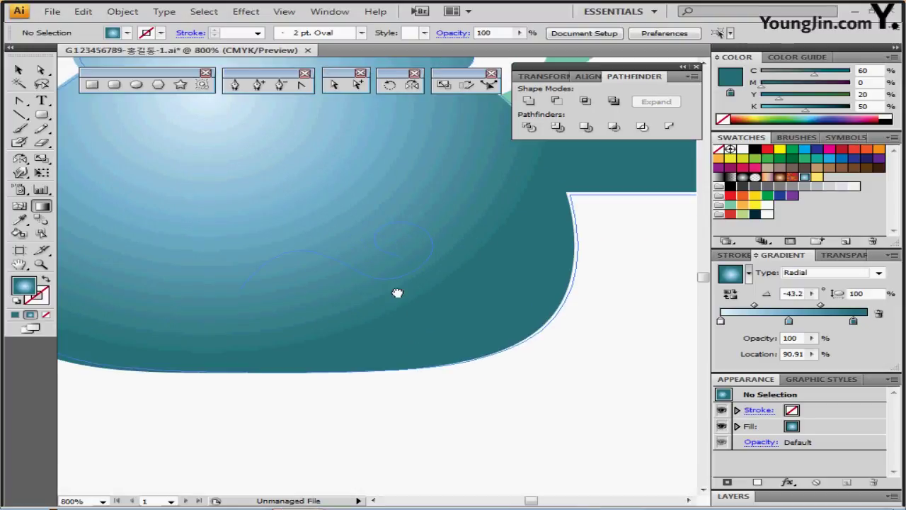
pyautogui.hscroll(-2, 415, 293)
pyautogui.scroll(2, 425, 305)
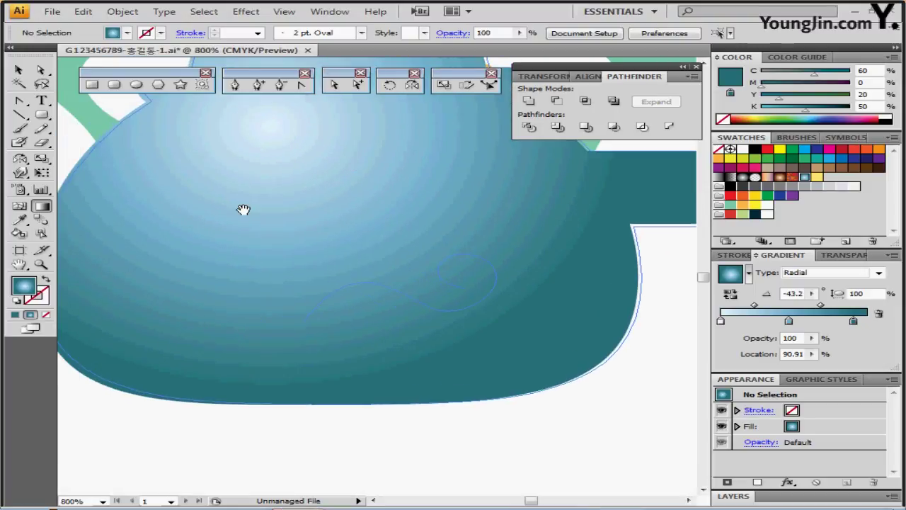
pyautogui.scroll(-1, 275, 215)
pyautogui.click(235, 84)
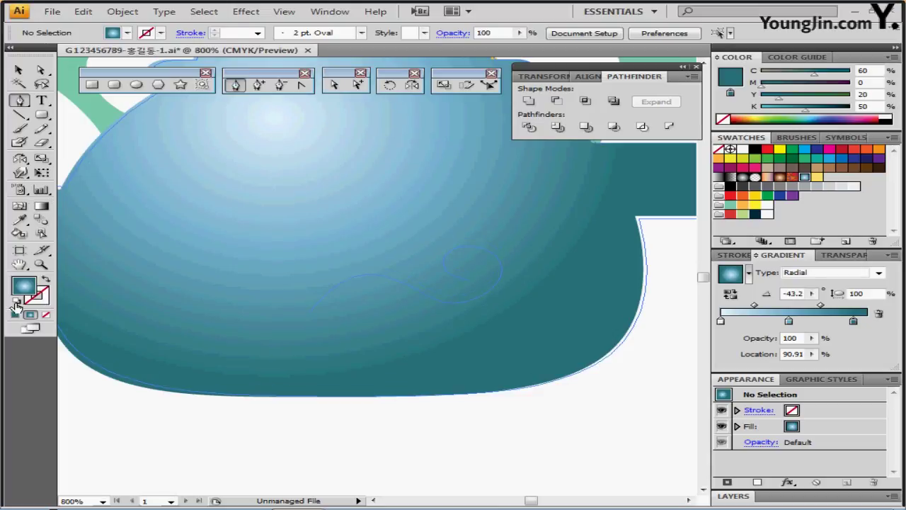
pyautogui.click(16, 301)
pyautogui.click(46, 313)
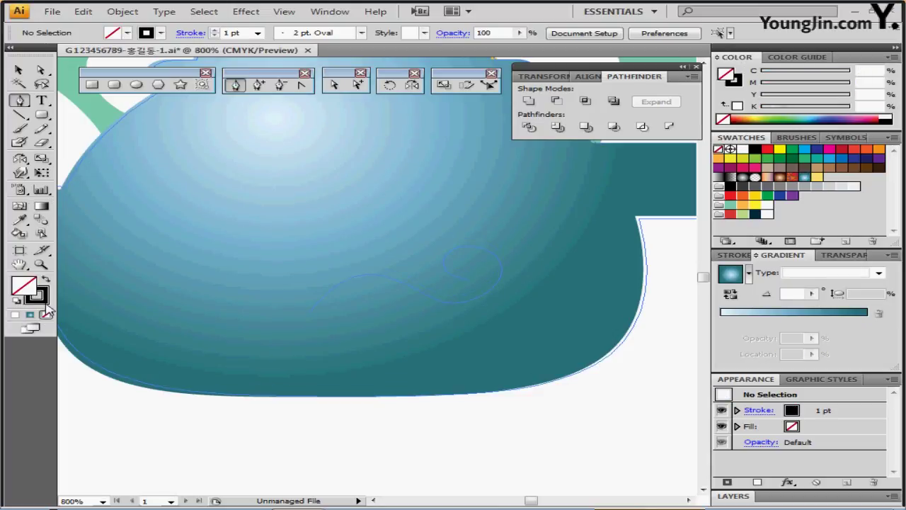
pyautogui.press('x')
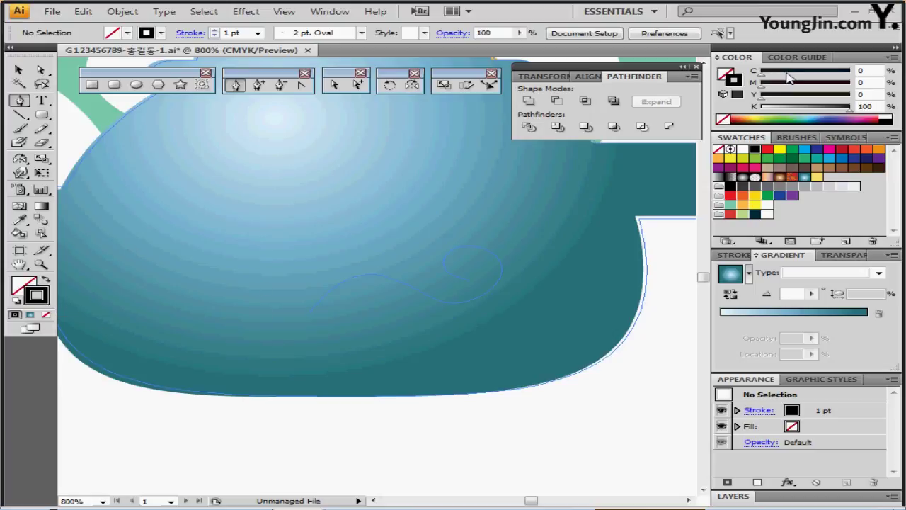
pyautogui.click(887, 116)
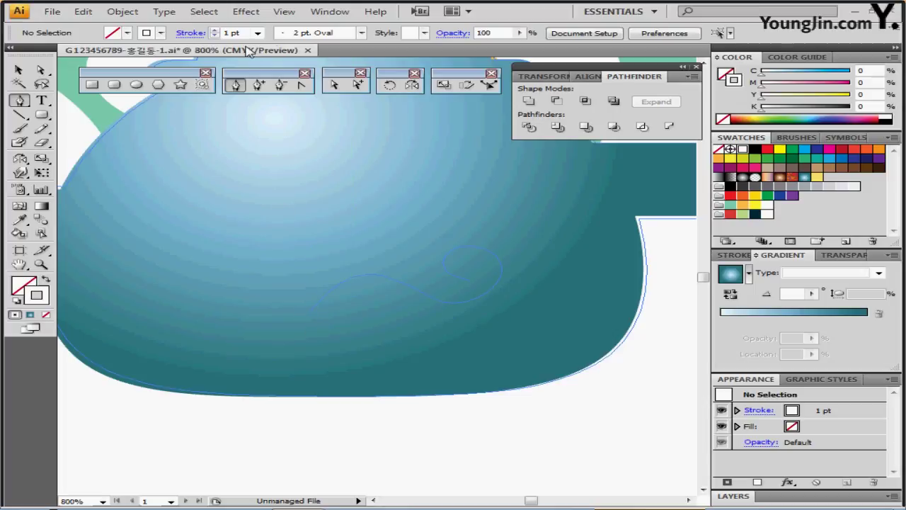
# Step: Trace the swirl guide with the Pen tool, from its tail through the wave and around the curl
pyautogui.click(308, 316)
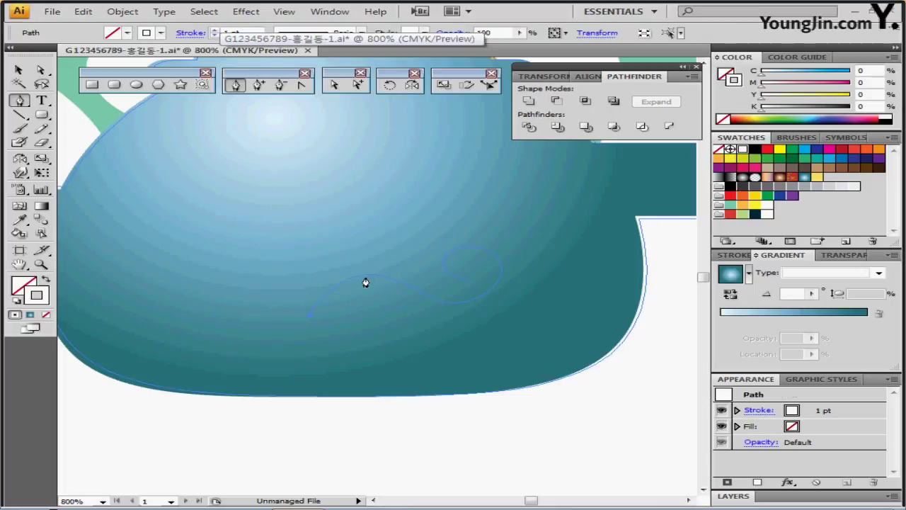
pyautogui.moveTo(365, 282)
pyautogui.mouseDown()
pyautogui.moveTo(408, 275)
pyautogui.moveTo(470, 315)
pyautogui.moveTo(464, 302)
pyautogui.moveTo(501, 301)
pyautogui.mouseUp()
pyautogui.moveTo(503, 263); pyautogui.dragTo(497, 253)
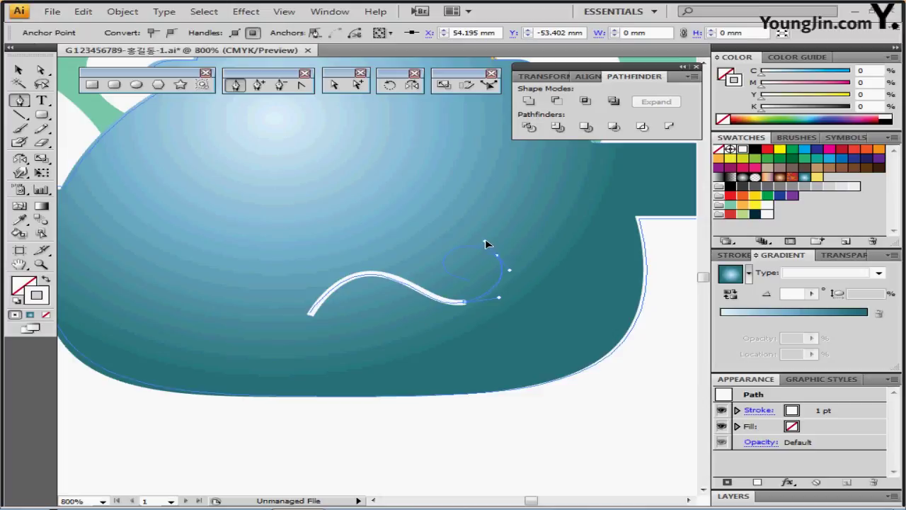
pyautogui.click(486, 243)
pyautogui.moveTo(487, 236); pyautogui.dragTo(444, 269)
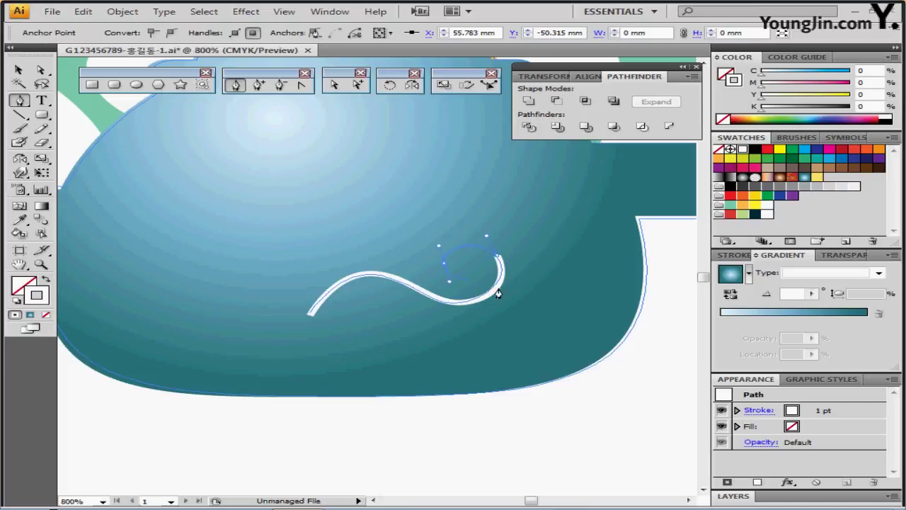
# Step: Adjust the direction handles of the curl's final segment to fit the swirl guide
pyautogui.moveTo(498, 291); pyautogui.dragTo(488, 240)
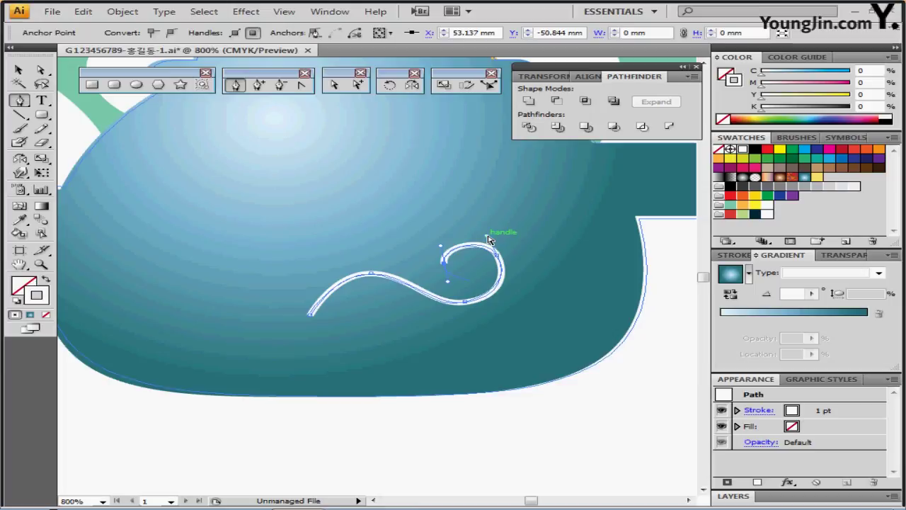
pyautogui.click(489, 241)
pyautogui.click(489, 242)
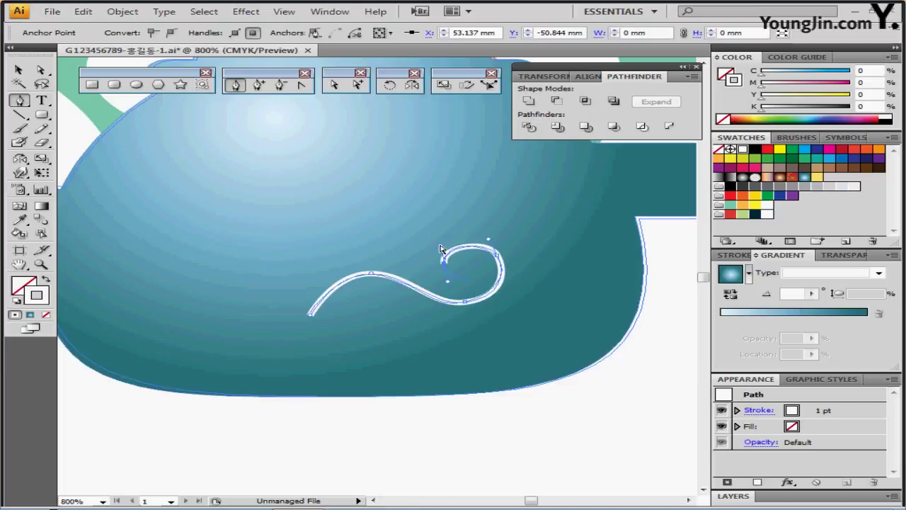
pyautogui.moveTo(439, 243); pyautogui.dragTo(460, 250)
# Step: Set the swirl's stroke weight to 3 pt and convert it to a filled shape with Outline Stroke
pyautogui.click(736, 255)
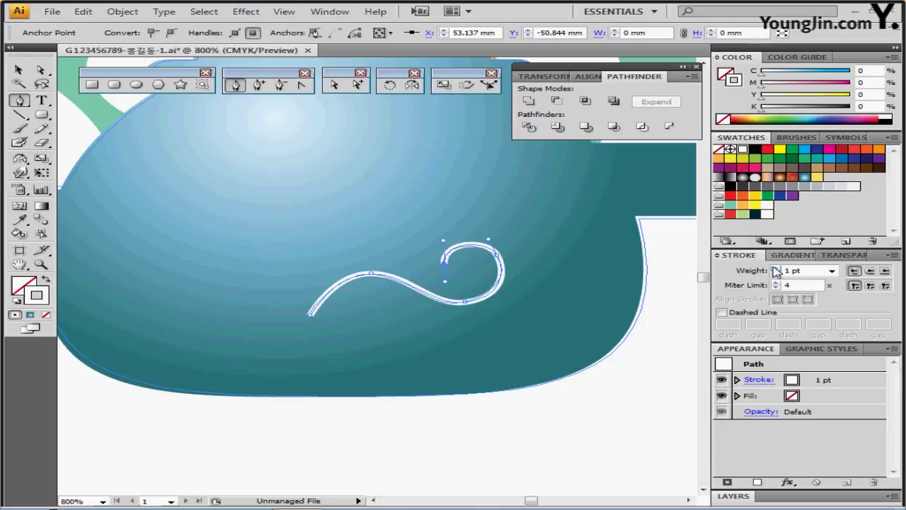
pyautogui.click(776, 269)
pyautogui.click(776, 270)
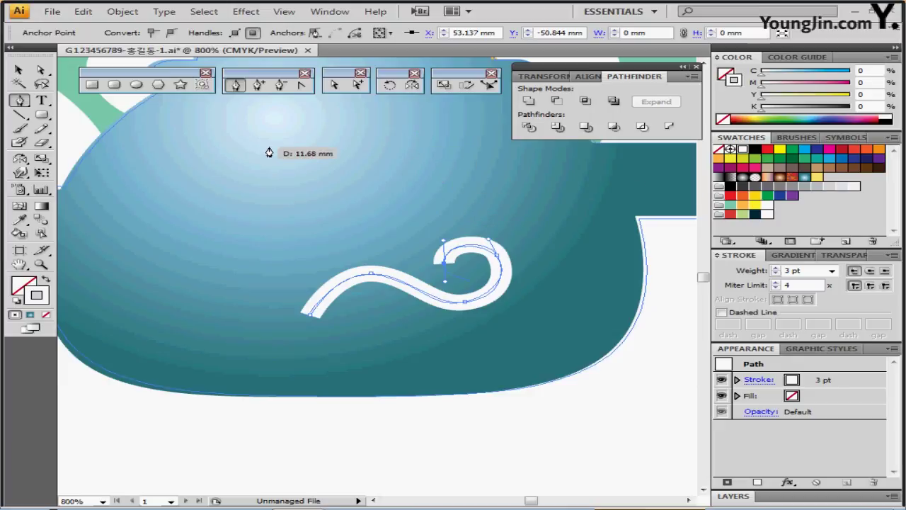
pyautogui.click(122, 11)
pyautogui.moveTo(159, 274)
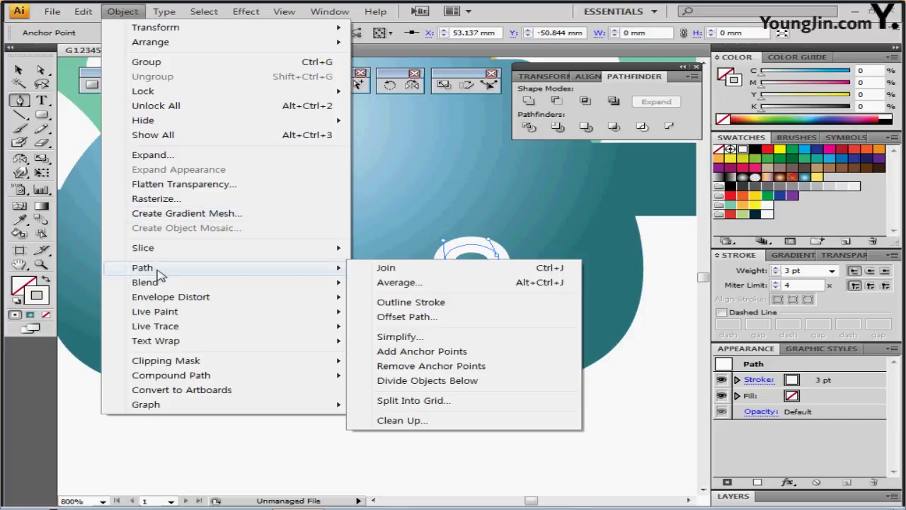
pyautogui.click(439, 307)
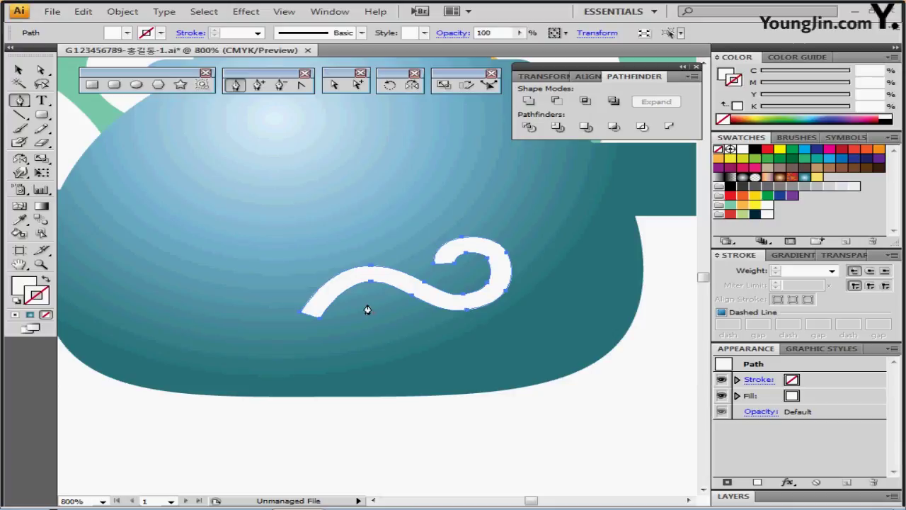
# Step: Delete an extra anchor at each end of the swirl and reshape the inner curl end into a tapered tip
pyautogui.click(280, 86)
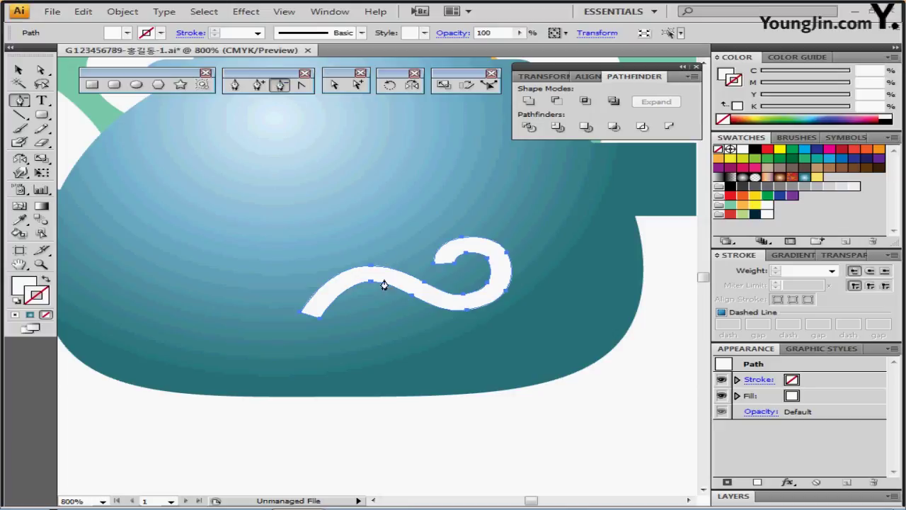
pyautogui.click(302, 313)
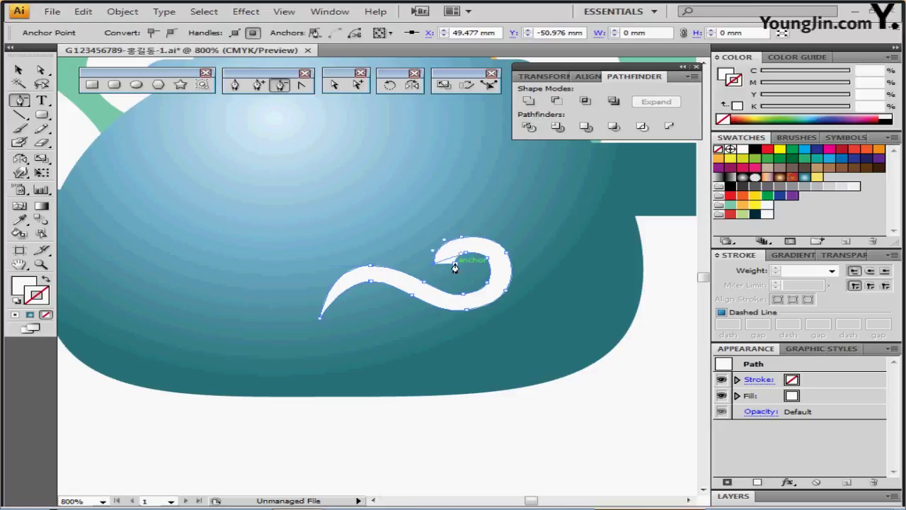
pyautogui.click(468, 262)
pyautogui.moveTo(436, 266); pyautogui.dragTo(450, 277)
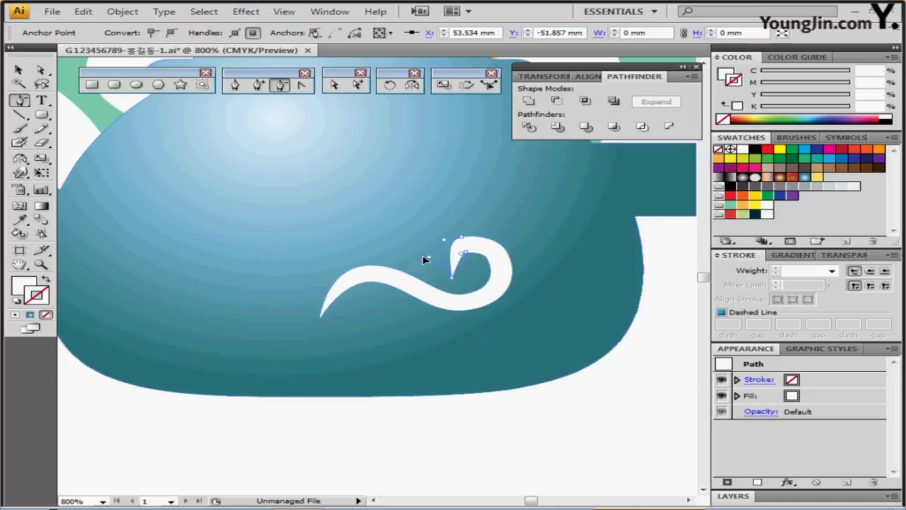
pyautogui.hotkey('ctrl', 'z')
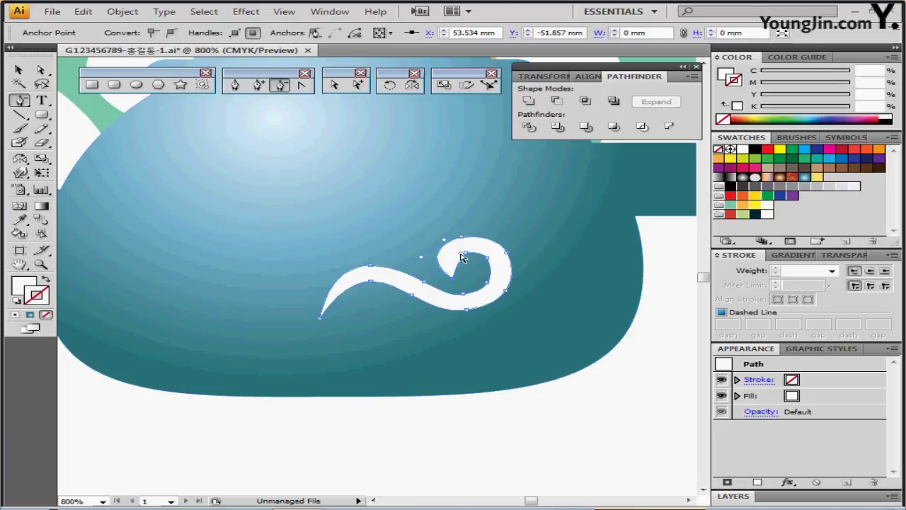
pyautogui.moveTo(461, 256); pyautogui.dragTo(451, 251)
# Step: Slightly lower the bottom outer anchor of the swirl's curl and select the whole swirl
pyautogui.keyDown('ctrl'); pyautogui.keyDown('alt'); pyautogui.click(453, 297); pyautogui.keyUp('alt'); pyautogui.keyUp('ctrl')
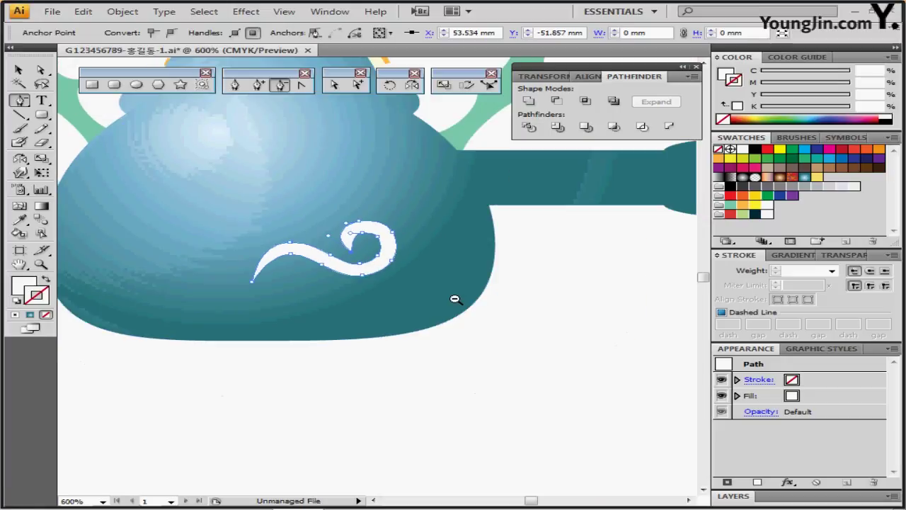
pyautogui.keyDown('ctrl'); pyautogui.keyDown('alt'); pyautogui.click(412, 279); pyautogui.keyUp('alt'); pyautogui.keyUp('ctrl')
pyautogui.moveTo(408, 279); pyautogui.dragTo(450, 285)
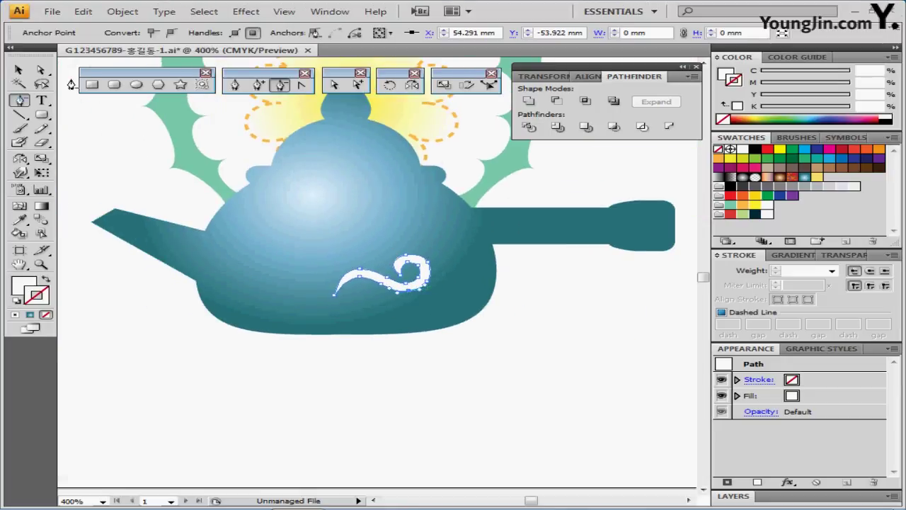
pyautogui.click(20, 71)
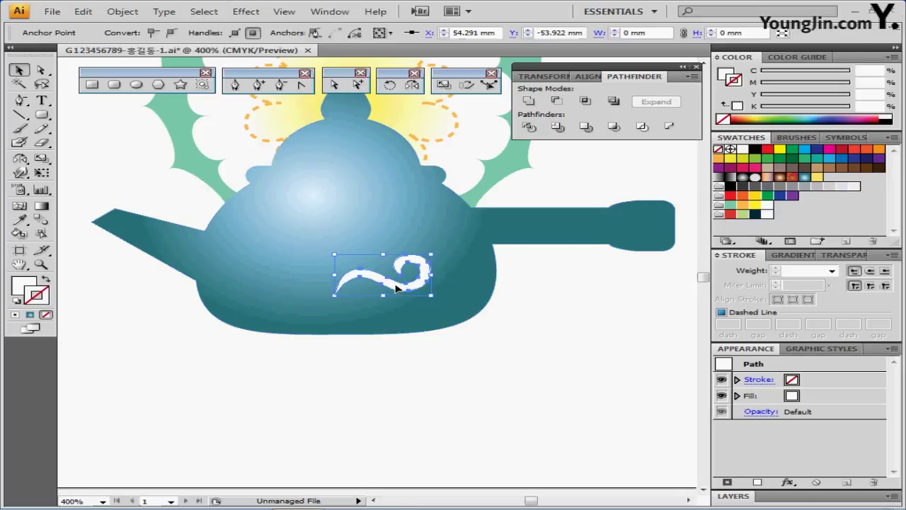
pyautogui.click(399, 290)
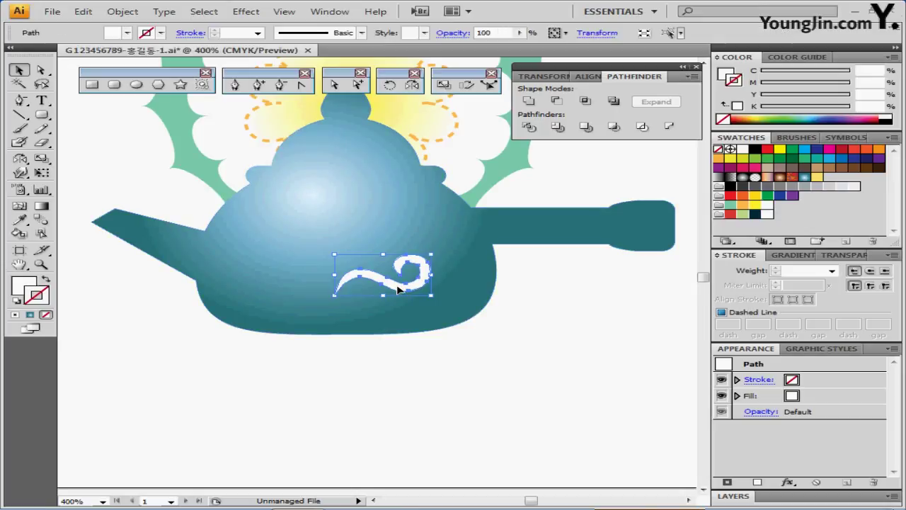
# Step: Reflect a copy of the white swirl horizontally, tilt it counterclockwise and position it beside the original with its tail above the original's
pyautogui.click(412, 85)
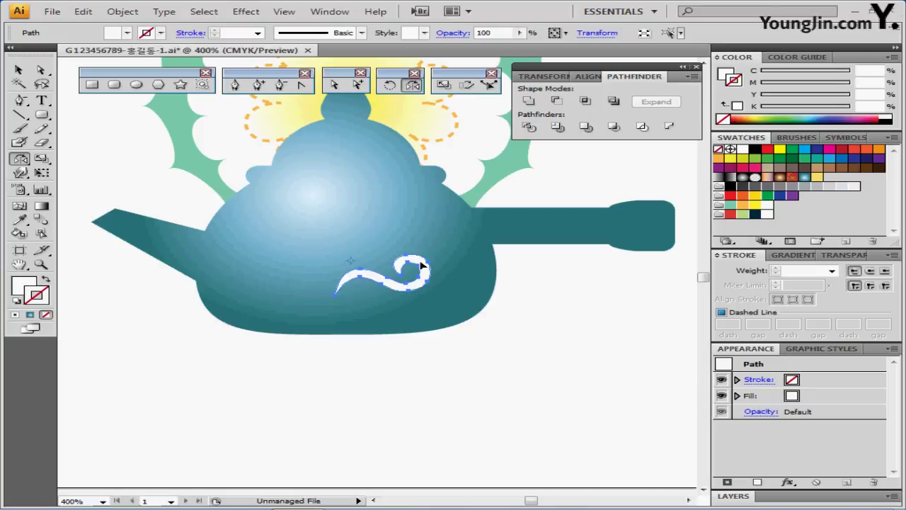
pyautogui.moveTo(420, 265); pyautogui.dragTo(276, 263)
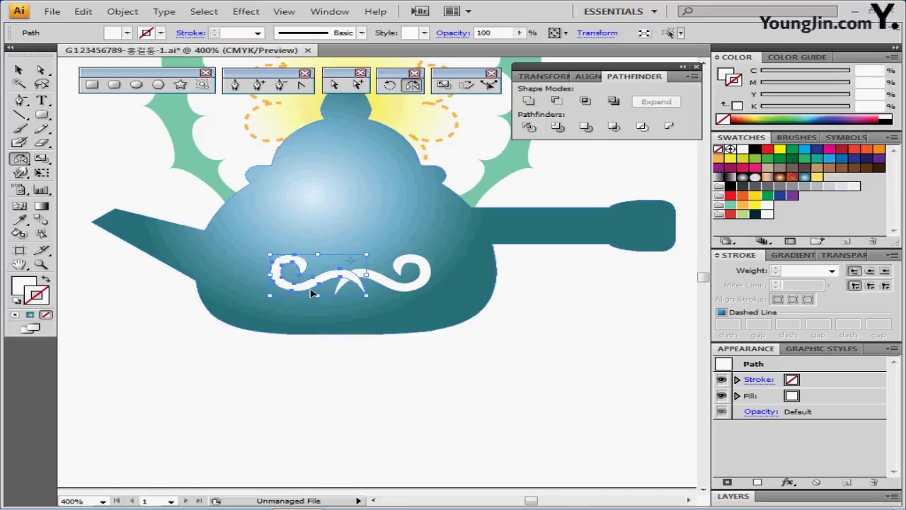
pyautogui.press('v')
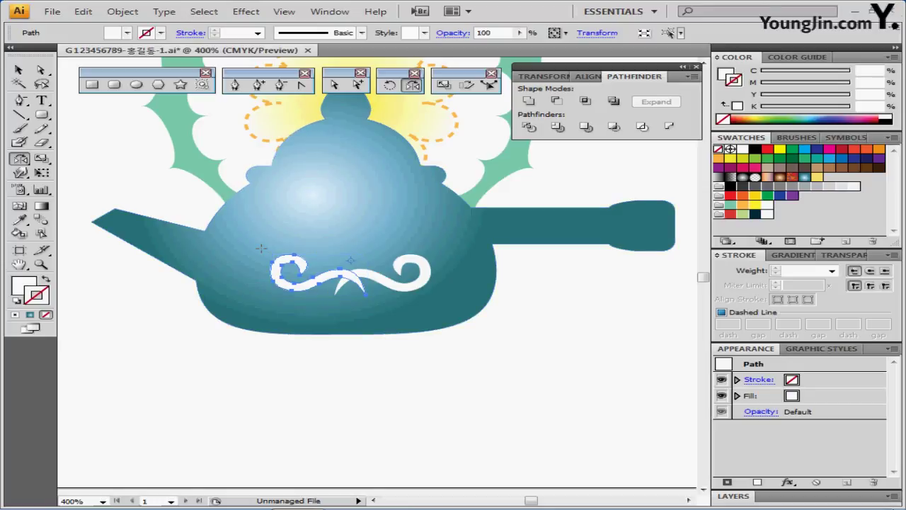
pyautogui.moveTo(263, 257); pyautogui.dragTo(302, 289)
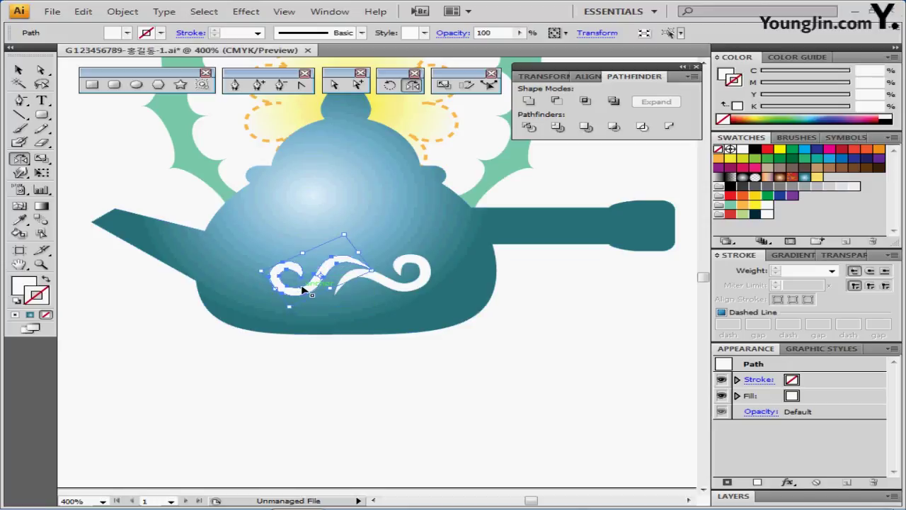
pyautogui.moveTo(303, 290); pyautogui.dragTo(309, 288)
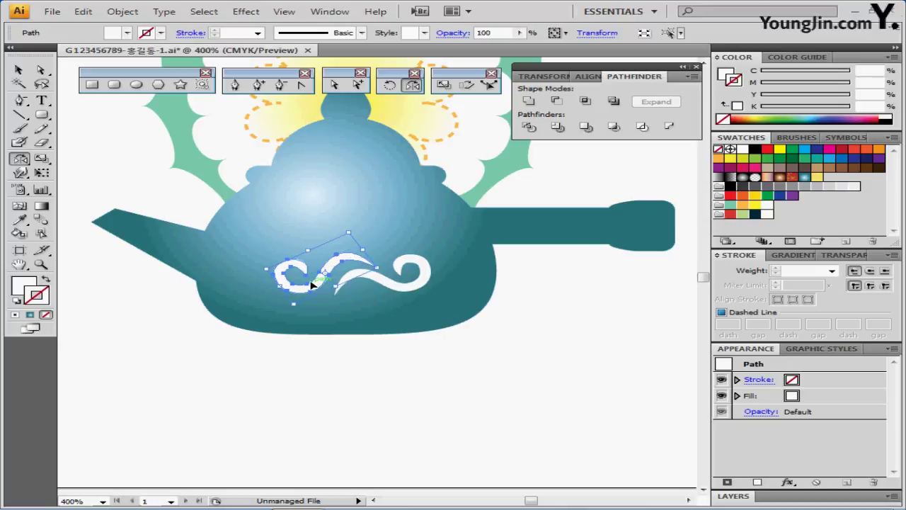
pyautogui.moveTo(311, 285); pyautogui.dragTo(315, 288)
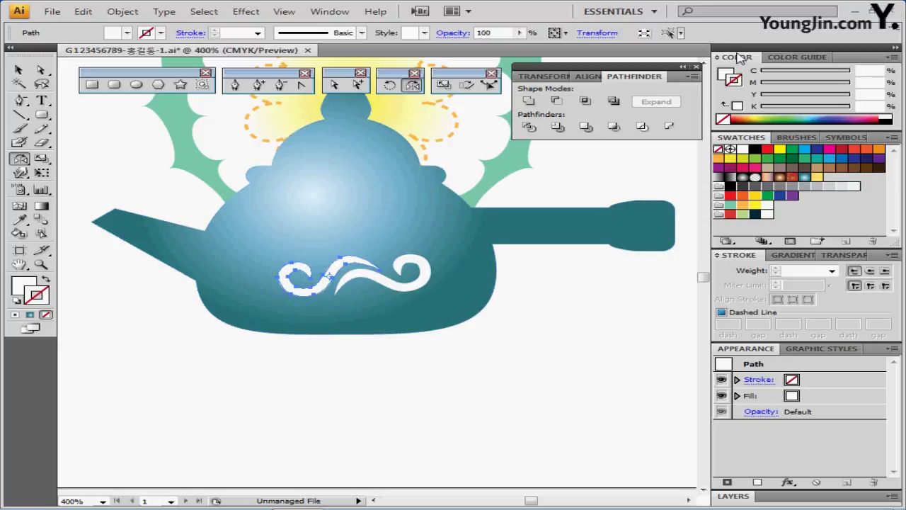
# Step: Fill the reflected swirl with yellow, setting its CMYK colour to C 0, M 10, Y 70, K 0
pyautogui.click(755, 206)
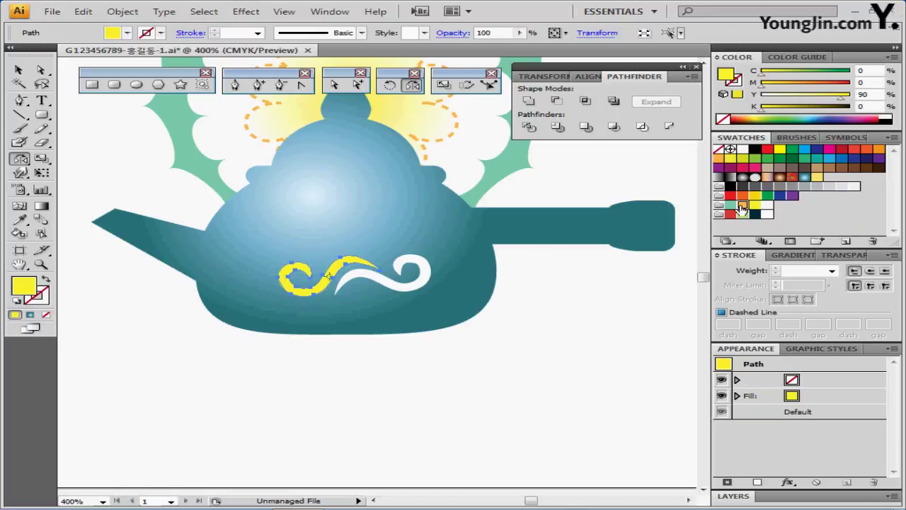
pyautogui.click(743, 205)
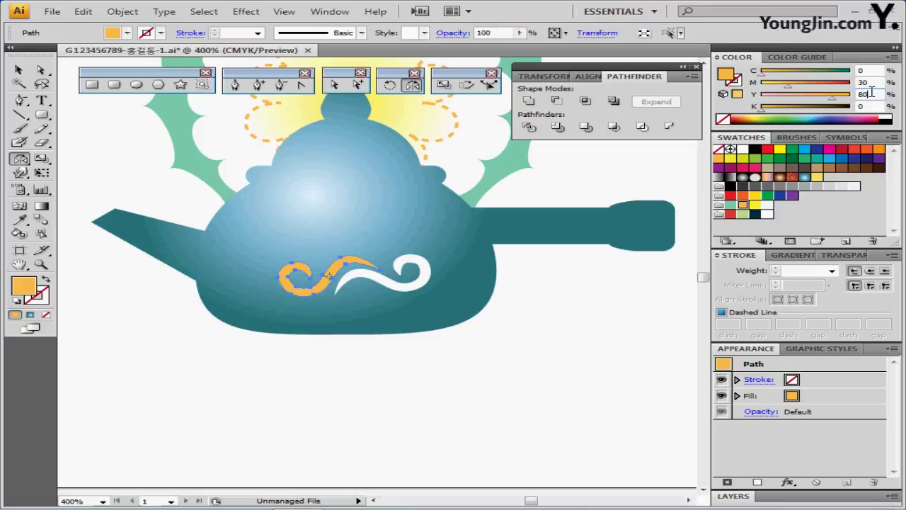
pyautogui.doubleClick(864, 92)
pyautogui.doubleClick(863, 82)
pyautogui.write('10')
pyautogui.press('capslock')
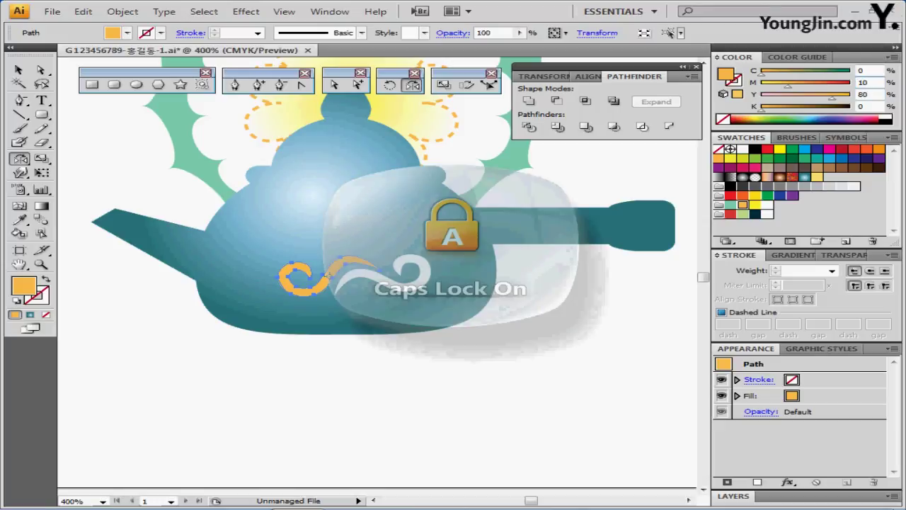
pyautogui.write('70')
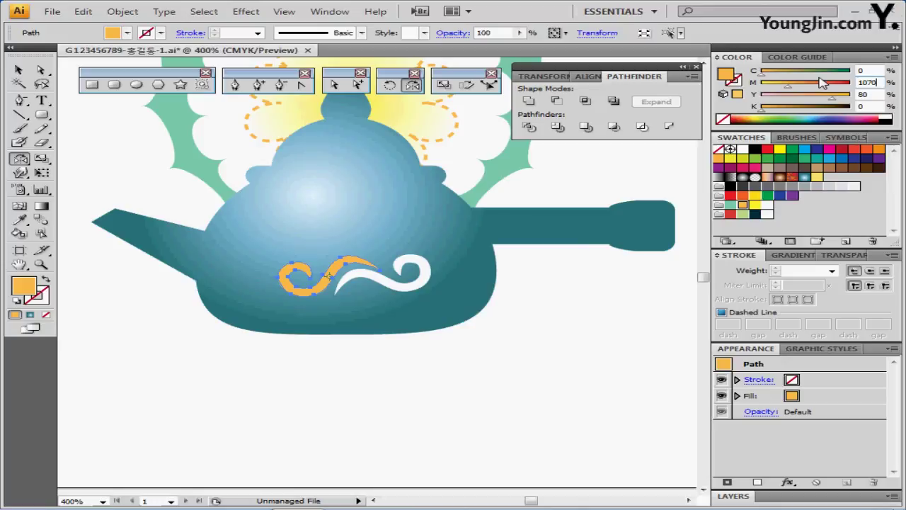
pyautogui.press('BackSpace')
pyautogui.press('BackSpace')
pyautogui.press('Tab')
pyautogui.write('70')
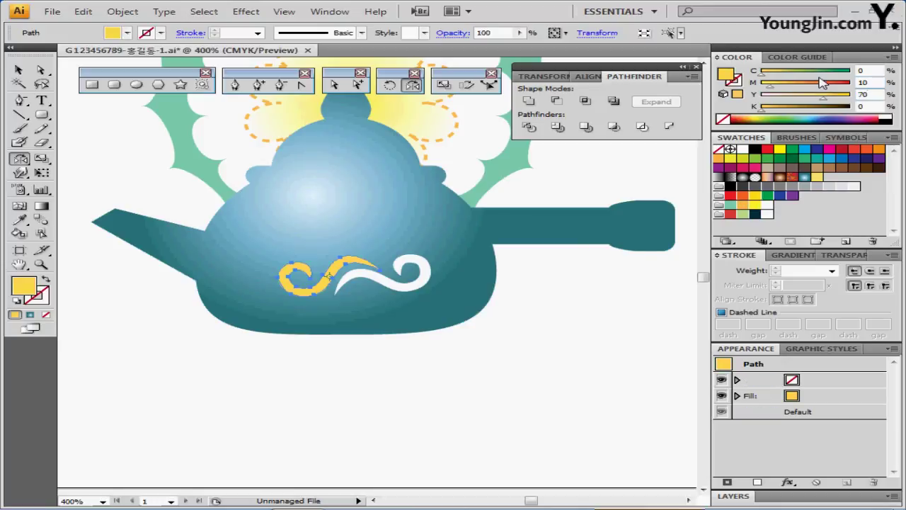
pyautogui.press('Return')
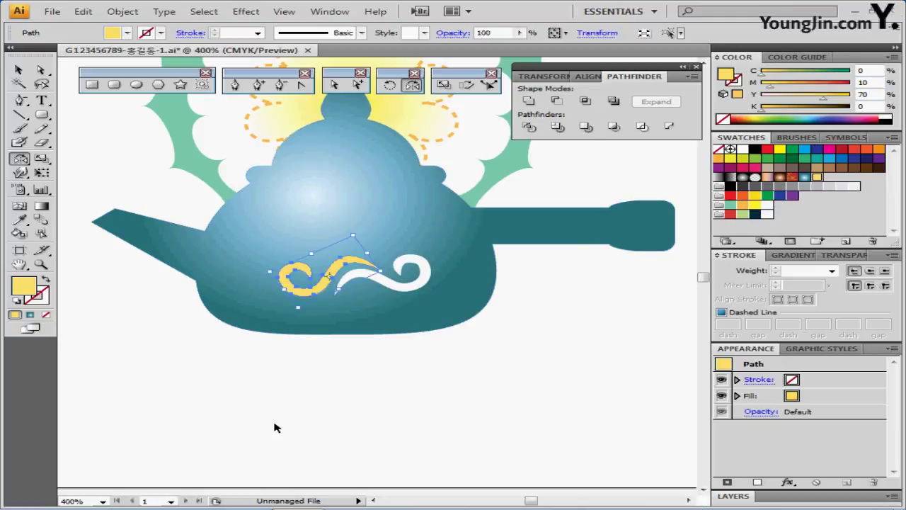
# Step: Create a copy of the yellow swirl scaled uniformly to 50% and place it just above the larger yellow one
pyautogui.click(378, 319)
pyautogui.click(301, 296)
pyautogui.click(443, 85)
pyautogui.press('Return')
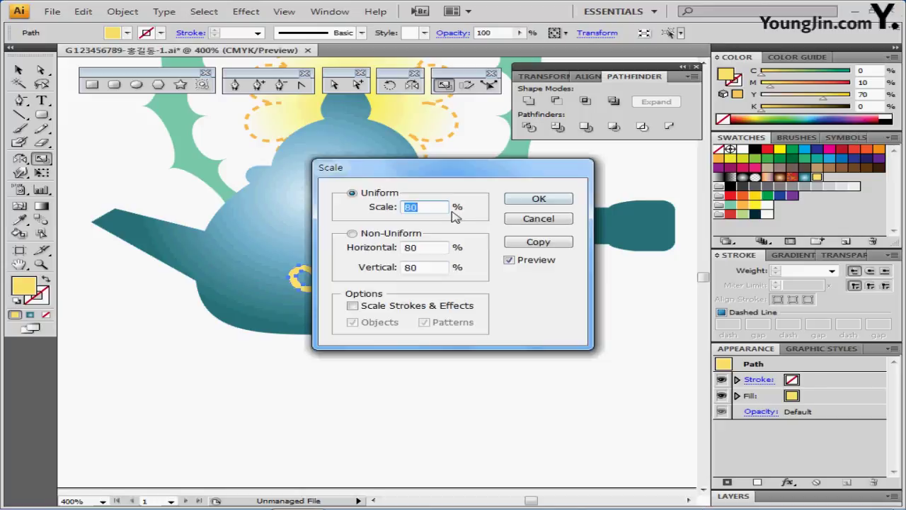
pyautogui.click(435, 208)
pyautogui.doubleClick(436, 208)
pyautogui.write('05')
pyautogui.press('BackSpace')
pyautogui.press('BackSpace')
pyautogui.write('50')
pyautogui.click(538, 243)
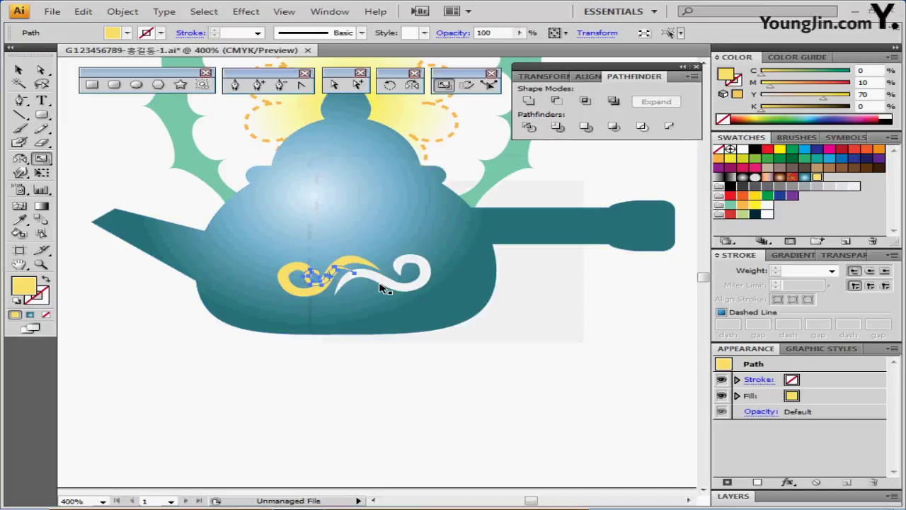
pyautogui.moveTo(322, 283); pyautogui.dragTo(351, 262)
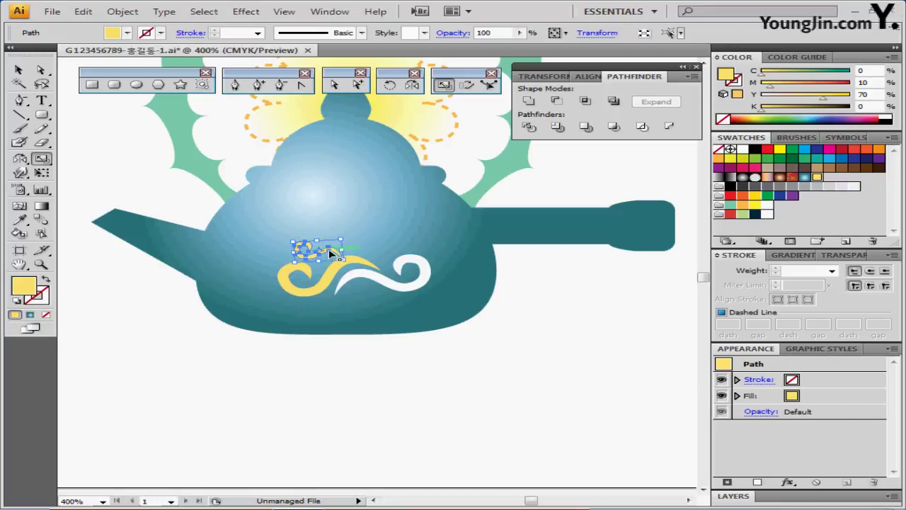
pyautogui.click(435, 376)
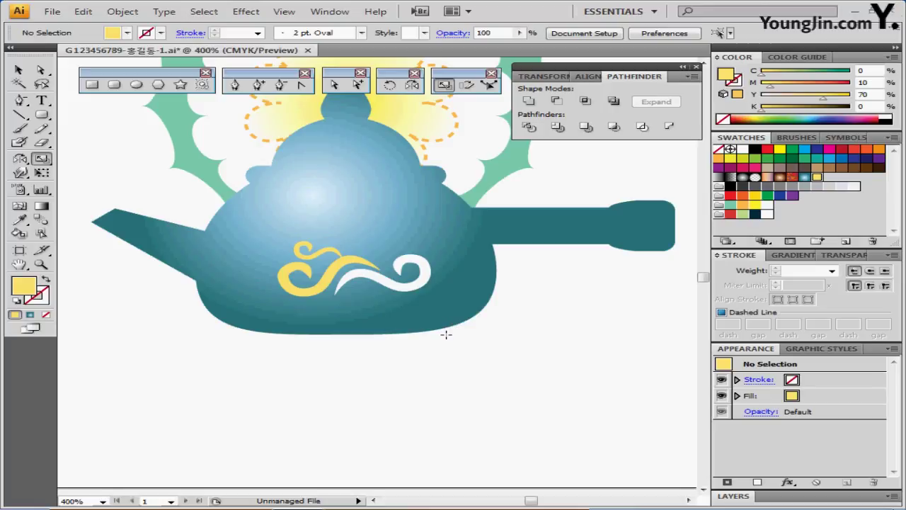
# Step: Draw a 55 × 10 mm rectangle beneath the teapot and fill it with dark navy, C 90 and K 90
pyautogui.keyDown('ctrl'); pyautogui.keyDown('alt'); pyautogui.click(420, 369); pyautogui.keyUp('alt'); pyautogui.keyUp('ctrl')
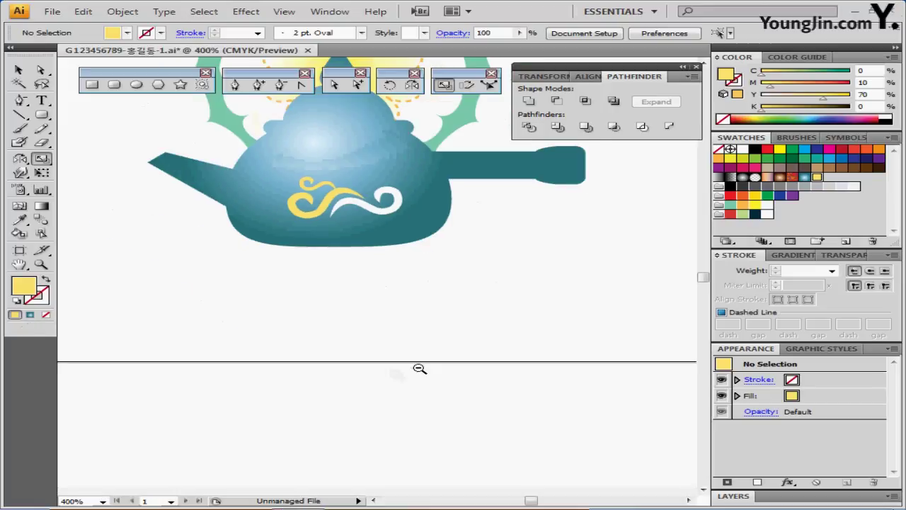
pyautogui.click(92, 85)
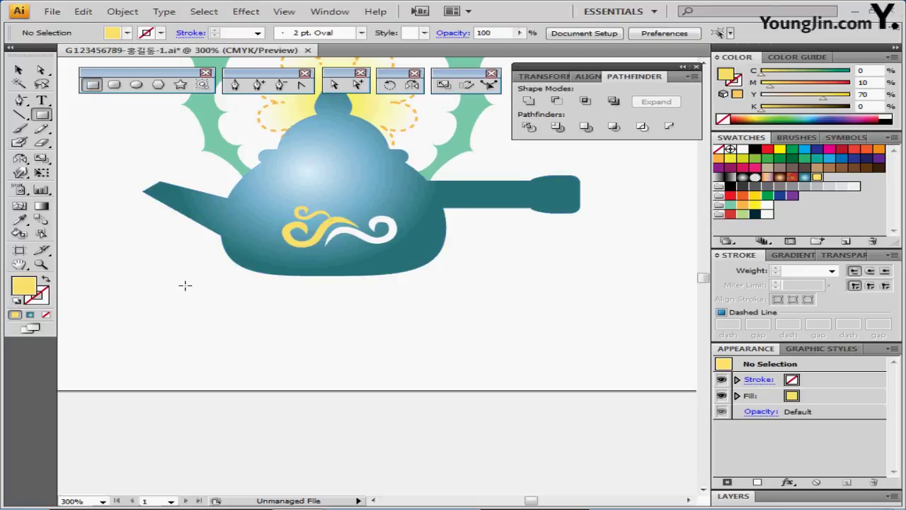
pyautogui.click(152, 271)
pyautogui.write('55')
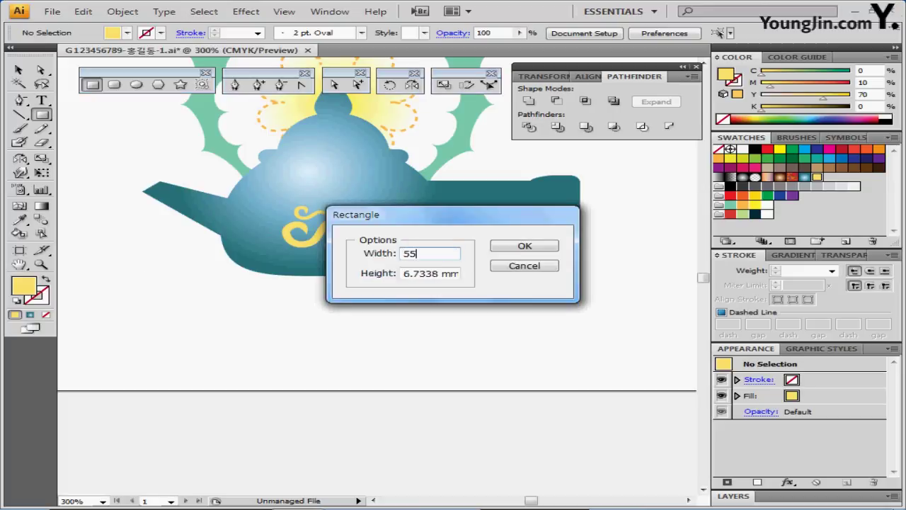
pyautogui.press('Tab')
pyautogui.write('1')
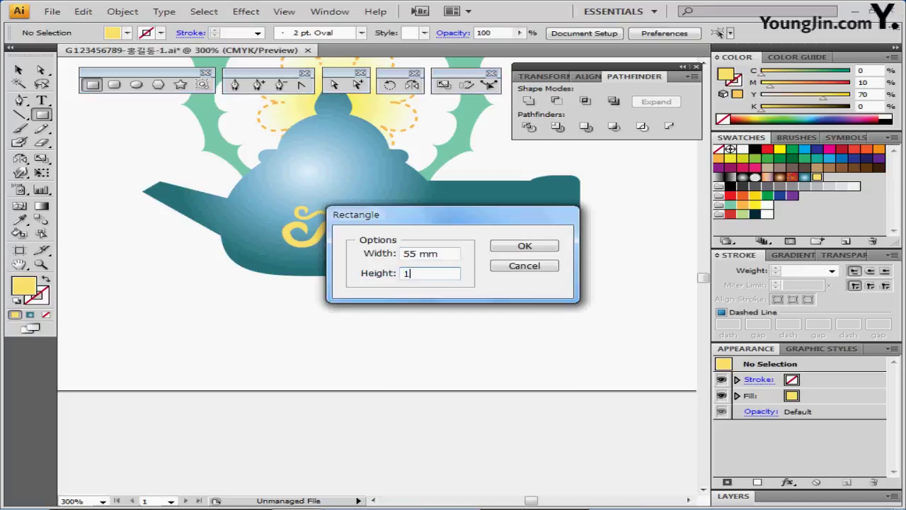
pyautogui.write('0')
pyautogui.press('Return')
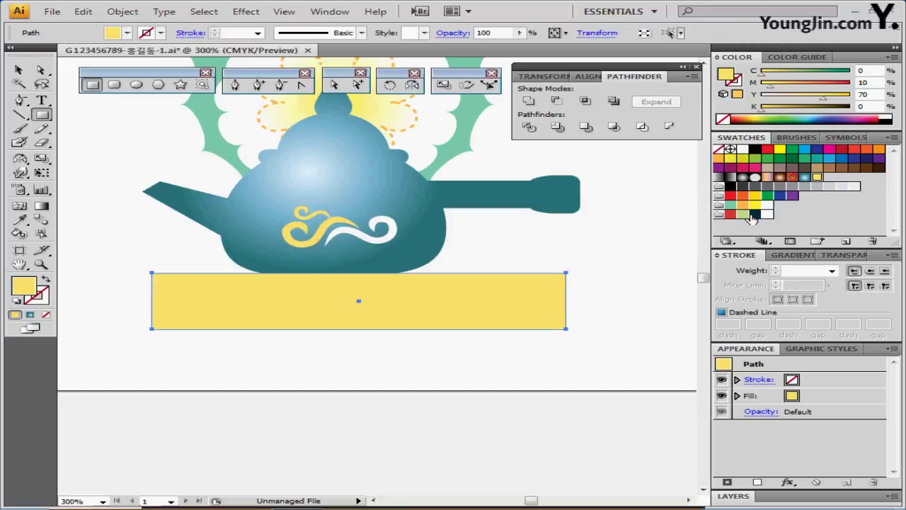
pyautogui.click(754, 214)
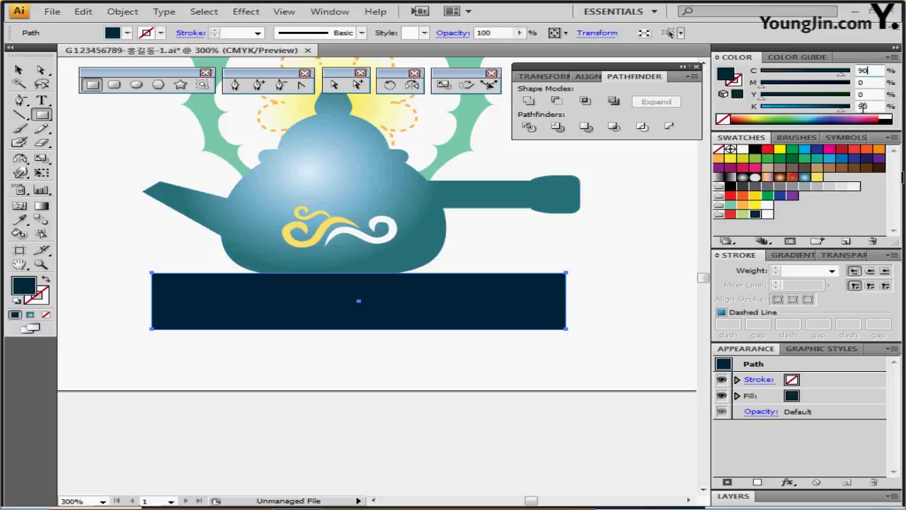
# Step: Centre the navy rectangle under the teapot so it overlaps the teapot's base, checking the alignment in Outline view
pyautogui.moveTo(446, 309)
pyautogui.mouseDown()
pyautogui.moveTo(415, 303)
pyautogui.moveTo(447, 309)
pyautogui.mouseUp()
pyautogui.hotkey('ctrl', 'y')
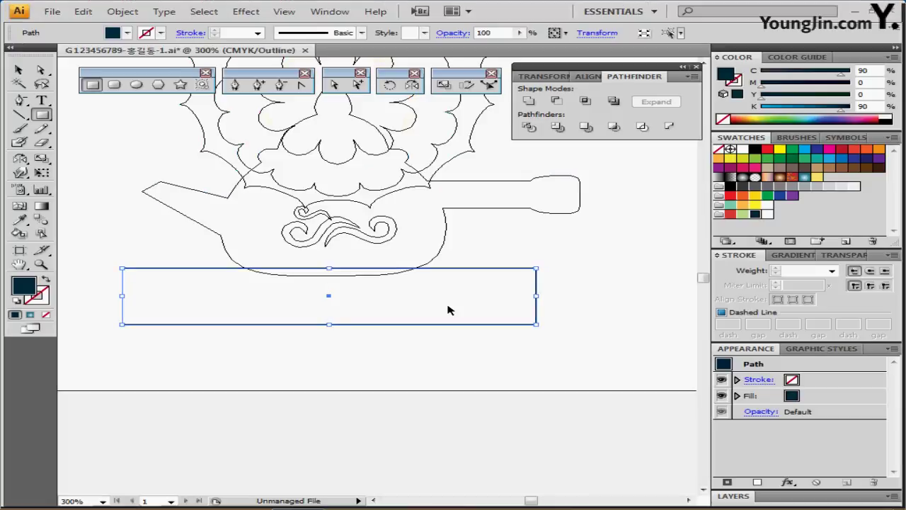
pyautogui.hotkey('ctrl', 'y')
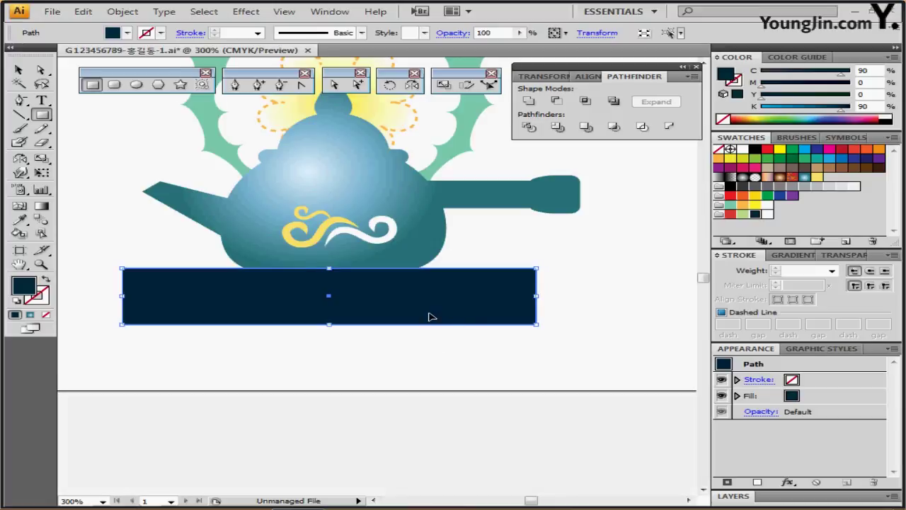
pyautogui.moveTo(431, 317); pyautogui.dragTo(434, 310)
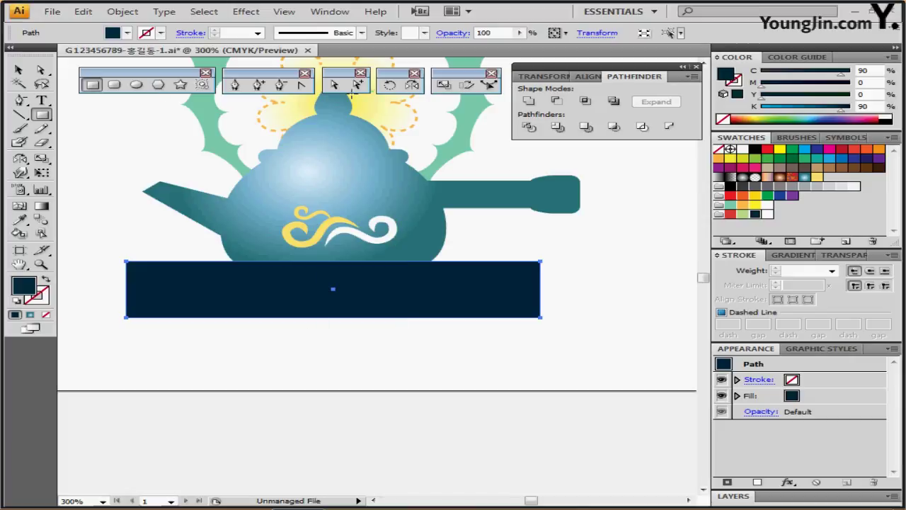
# Step: Scale the navy rectangle's two upper corner anchors uniformly to 120% to flare it into a tray shape
pyautogui.click(336, 89)
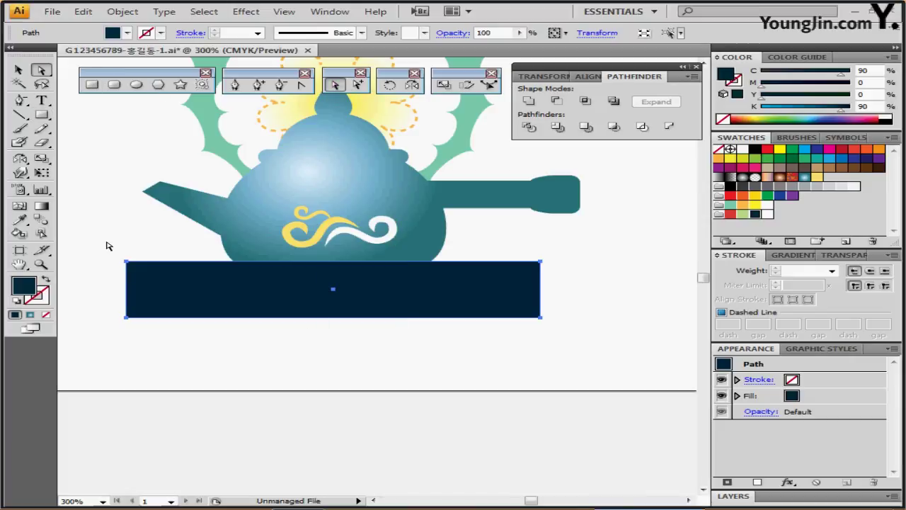
pyautogui.moveTo(107, 242); pyautogui.dragTo(140, 277)
pyautogui.moveTo(564, 251); pyautogui.dragTo(529, 275)
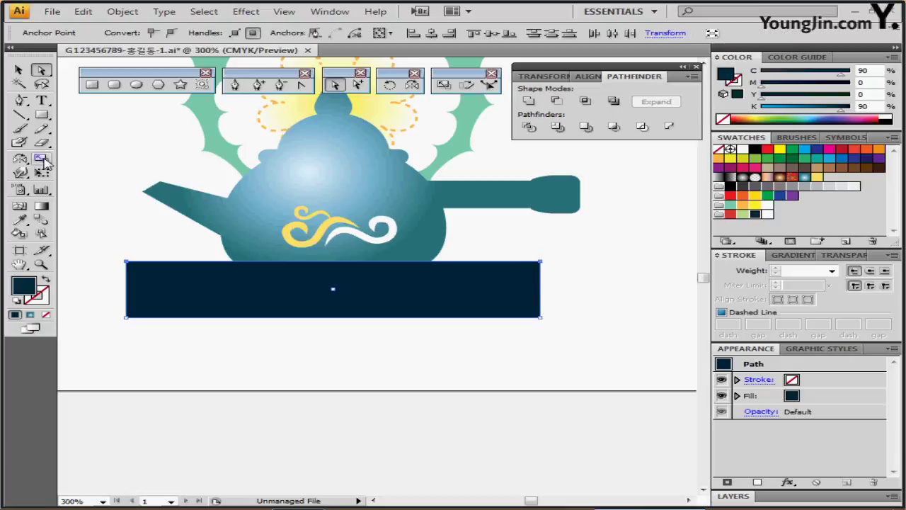
pyautogui.doubleClick(444, 85)
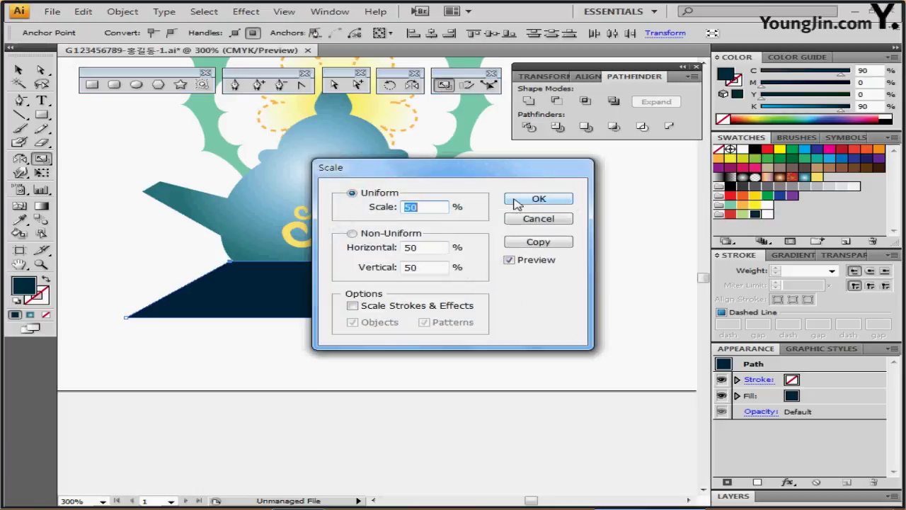
pyautogui.write('120')
pyautogui.click(558, 199)
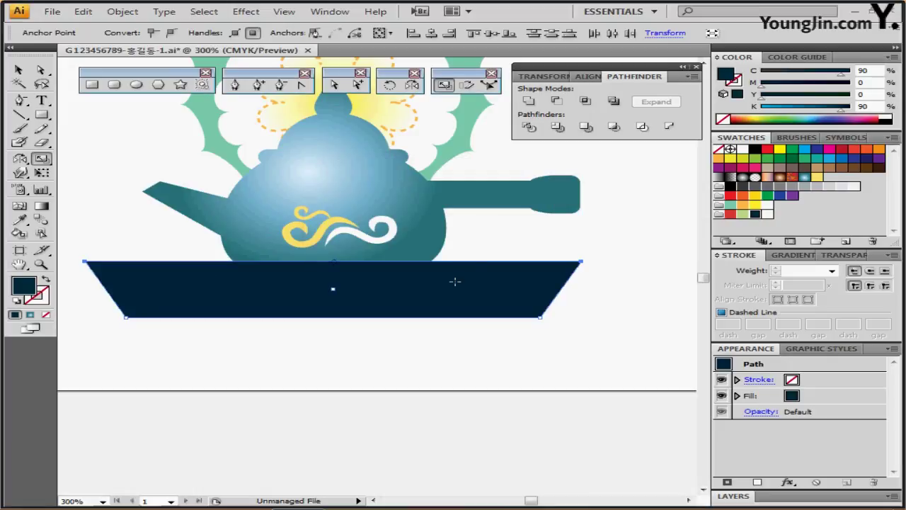
# Step: Add a 55 × 4 mm navy rectangle directly below the tray, starting at the tray's lower-left corner
pyautogui.click(92, 85)
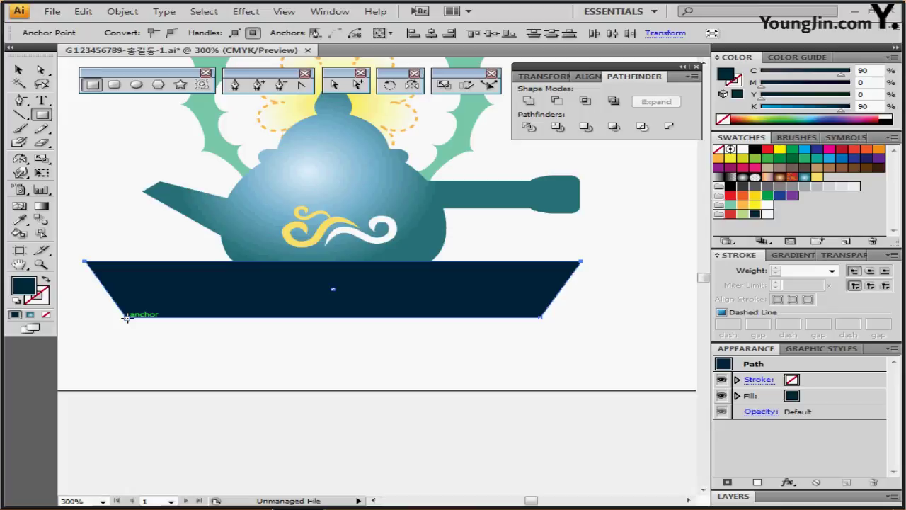
pyautogui.click(127, 318)
pyautogui.write('55')
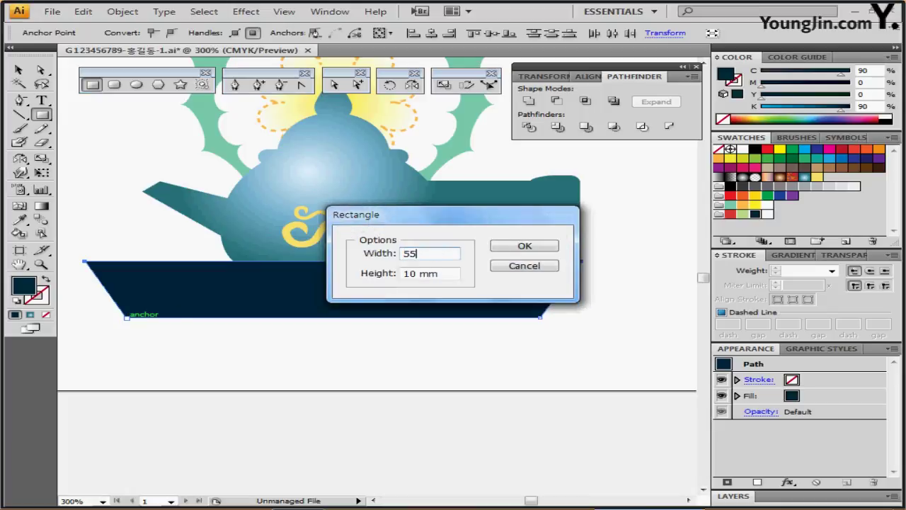
pyautogui.press('Tab')
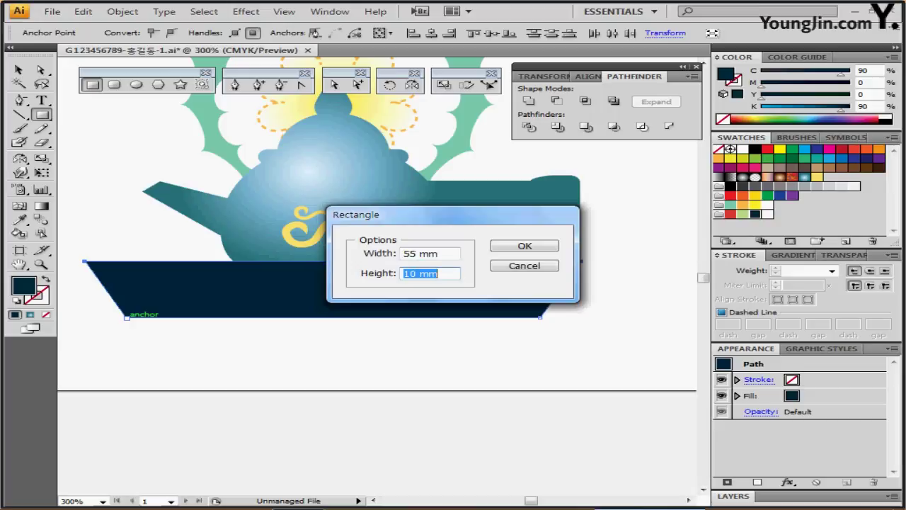
pyautogui.write('4')
pyautogui.press('Return')
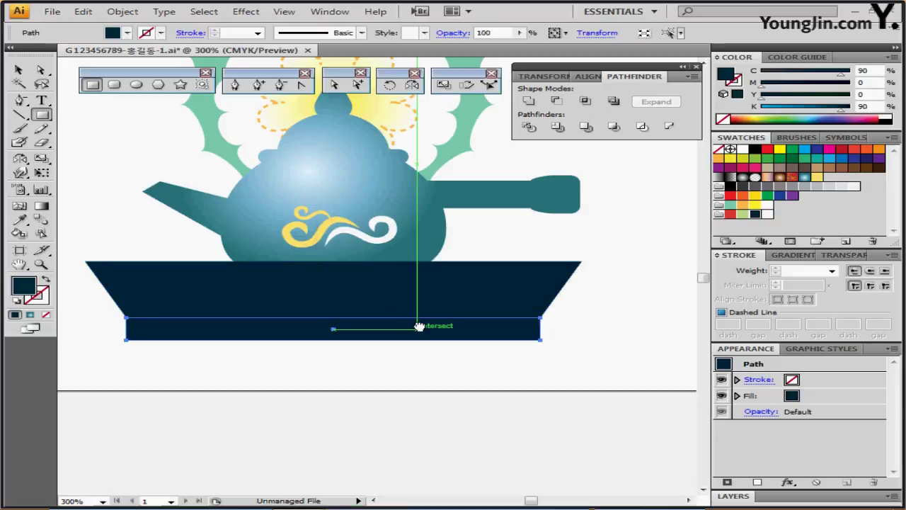
# Step: Draw a small rounded rectangle centred on the lower navy strip's bottom edge and fill it with yellow, Y 100
pyautogui.moveTo(419, 323); pyautogui.dragTo(426, 297)
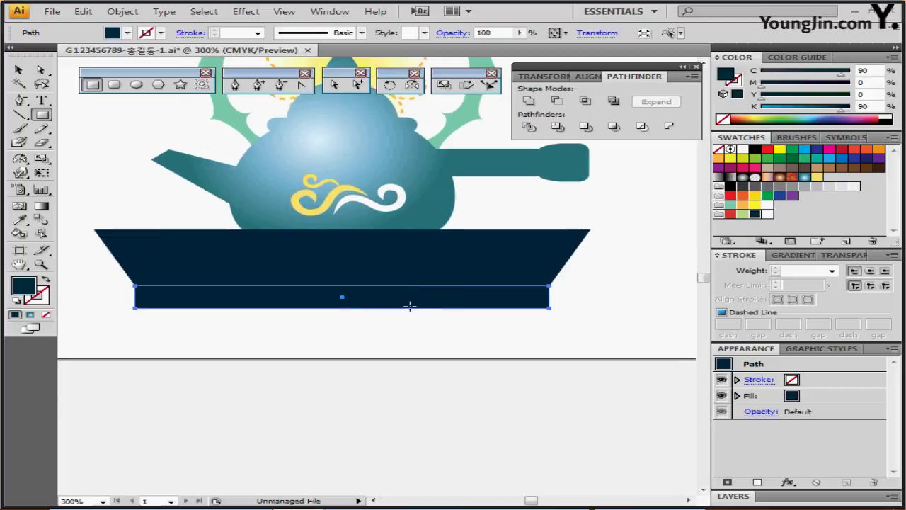
pyautogui.click(114, 85)
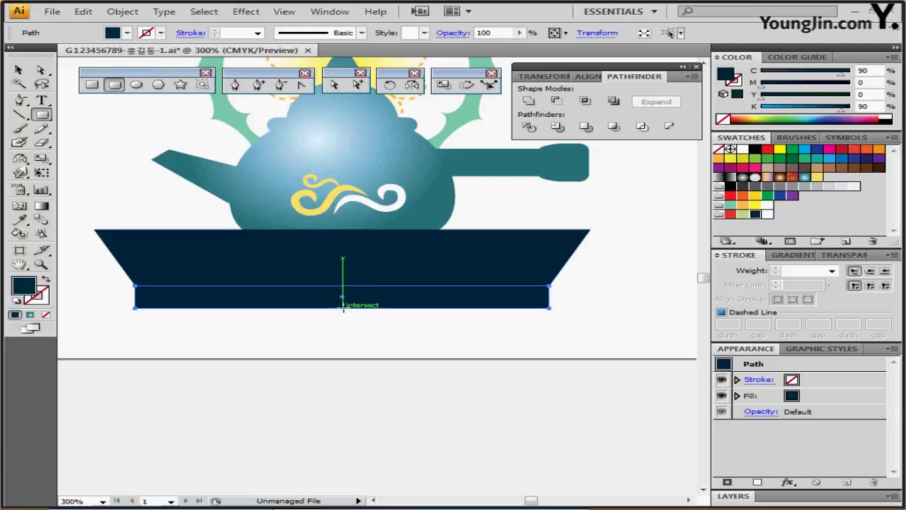
pyautogui.moveTo(342, 306); pyautogui.dragTo(353, 324)
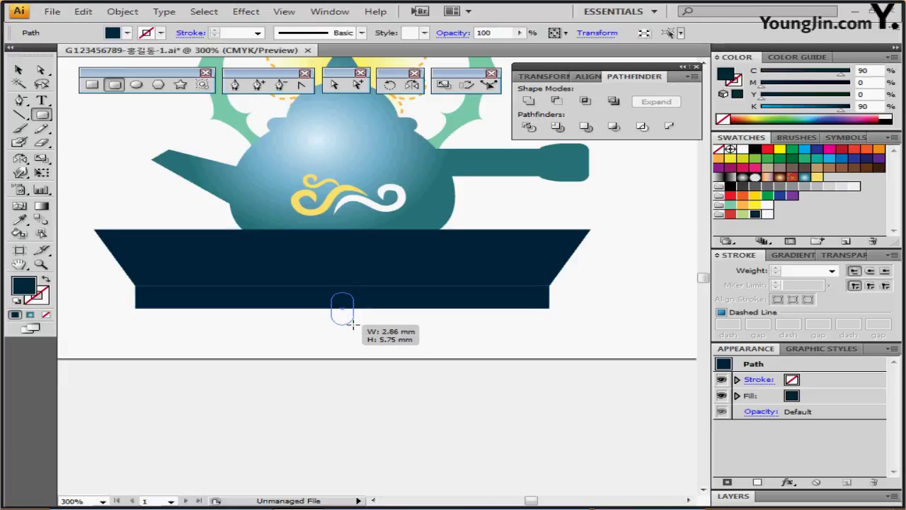
pyautogui.moveTo(353, 325); pyautogui.dragTo(357, 323)
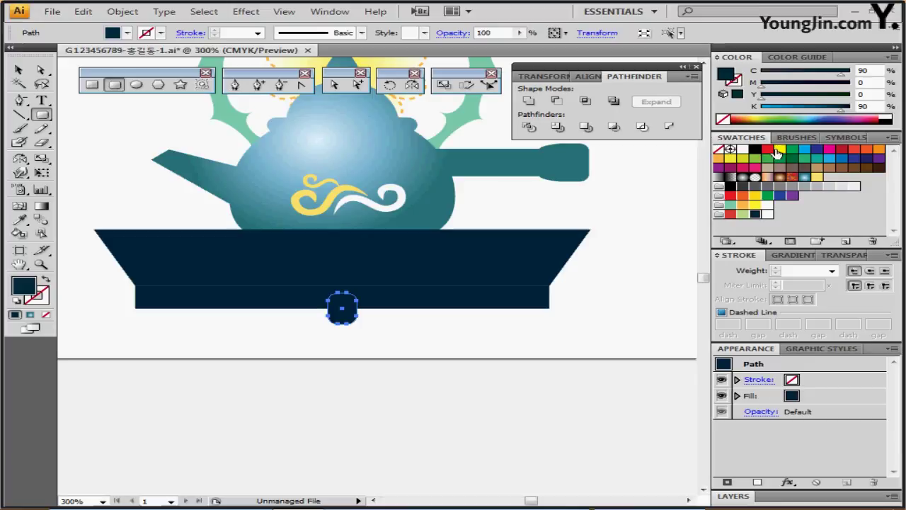
pyautogui.click(779, 150)
pyautogui.keyDown('ctrl'); pyautogui.click(293, 339); pyautogui.keyUp('ctrl')
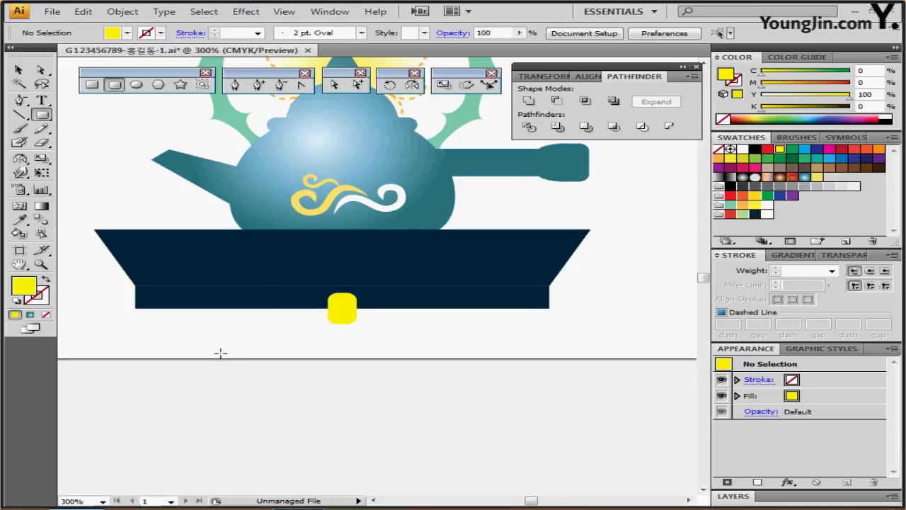
# Step: Align the tray, the lower navy strip and the yellow rounded rectangle on their horizontal centres
pyautogui.press('v')
pyautogui.moveTo(307, 339); pyautogui.dragTo(386, 300)
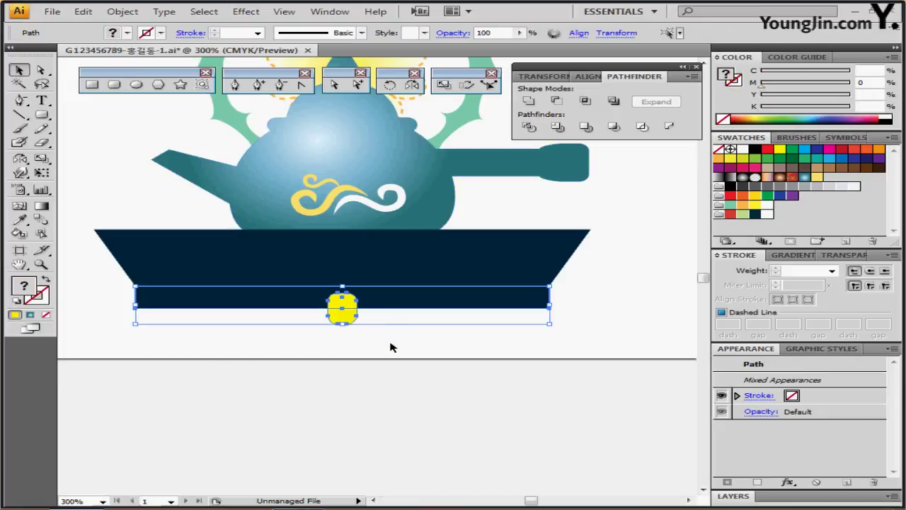
pyautogui.moveTo(330, 349); pyautogui.dragTo(411, 284)
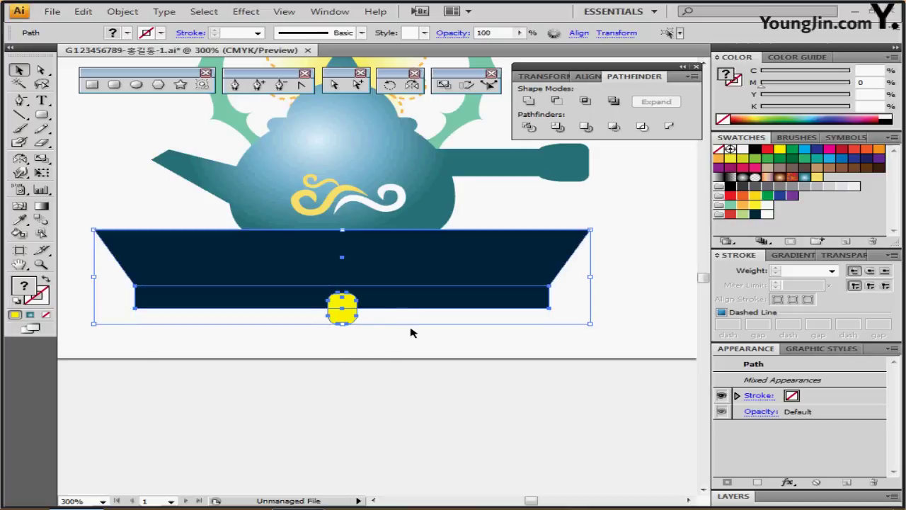
pyautogui.moveTo(321, 348); pyautogui.dragTo(386, 274)
pyautogui.click(587, 76)
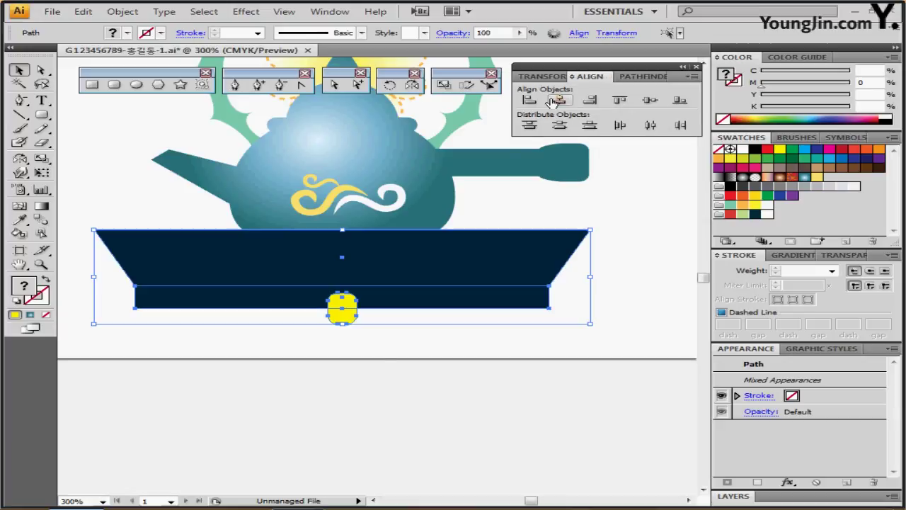
pyautogui.click(361, 349)
# Step: Subtract the yellow rounded rectangle from the lower navy strip to cut a notch in its bottom edge
pyautogui.moveTo(311, 341); pyautogui.dragTo(362, 291)
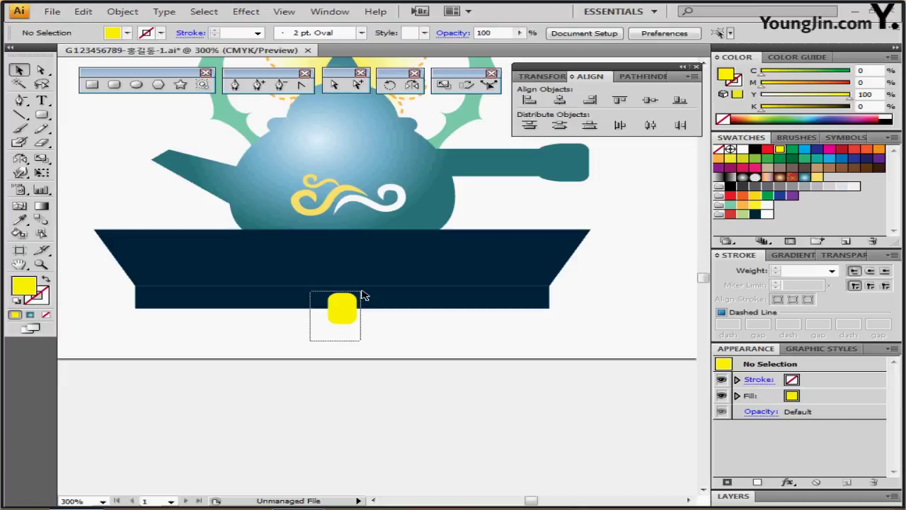
pyautogui.moveTo(362, 295); pyautogui.dragTo(360, 296)
pyautogui.click(634, 76)
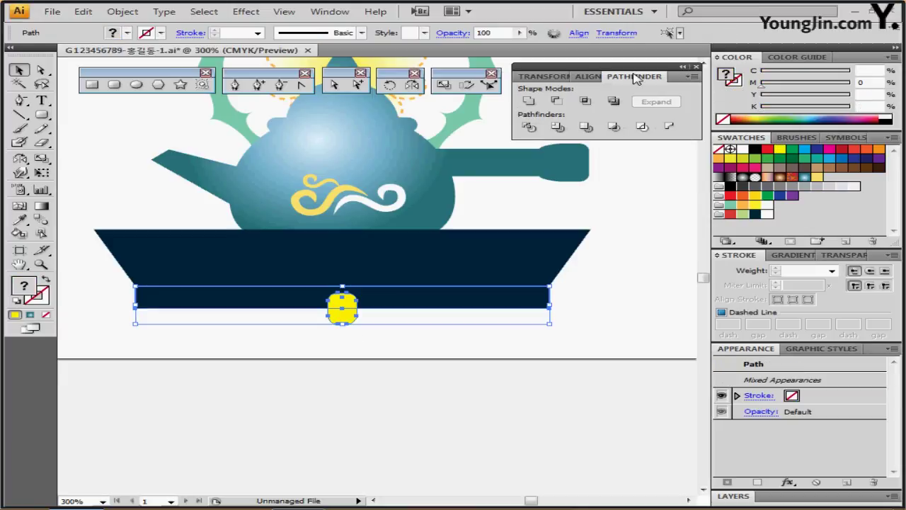
pyautogui.click(552, 103)
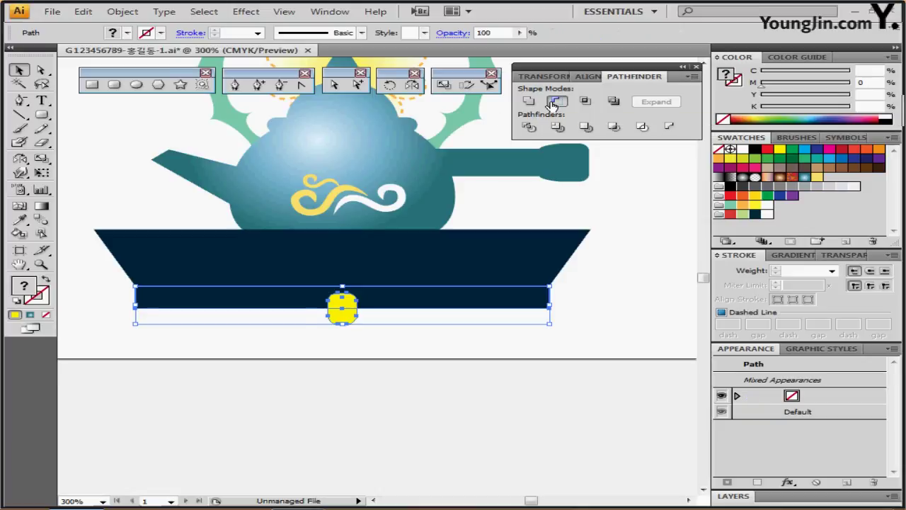
pyautogui.click(401, 350)
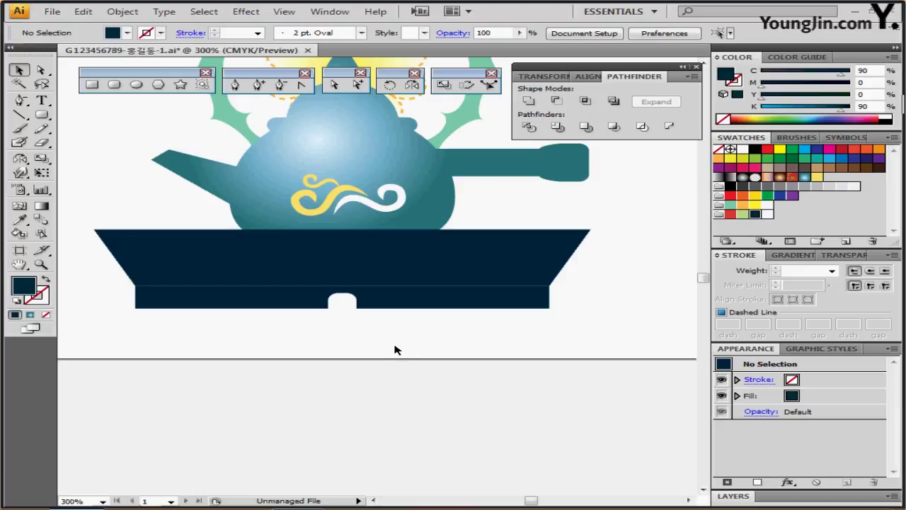
# Step: Draw a 55 mm horizontal line along the seam between tray and lower strip, without fill and with a red stroke, M 90, Y 80, K 10
pyautogui.press('space')
pyautogui.moveTo(268, 327); pyautogui.dragTo(284, 328)
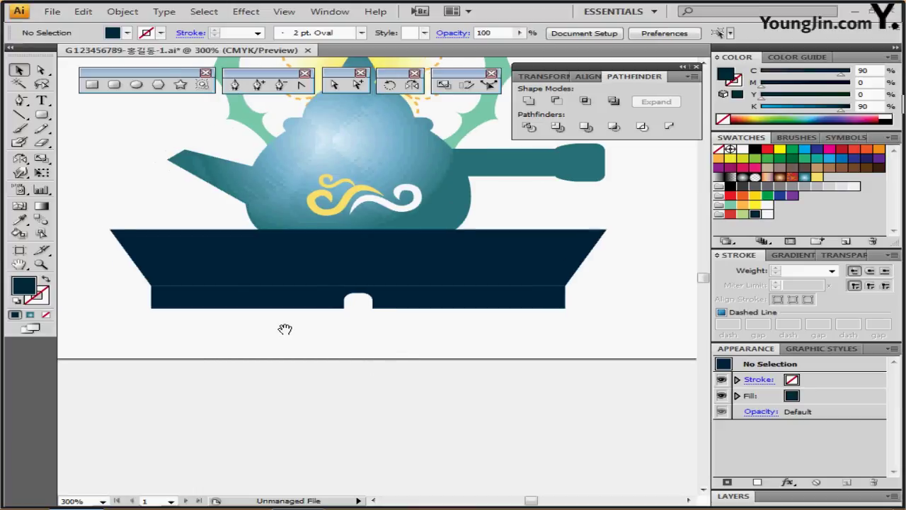
pyautogui.click(25, 120)
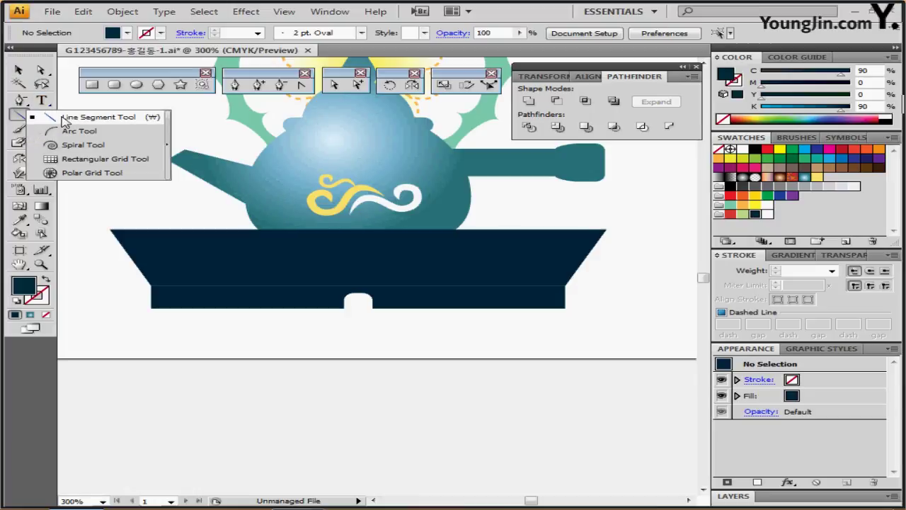
pyautogui.click(64, 120)
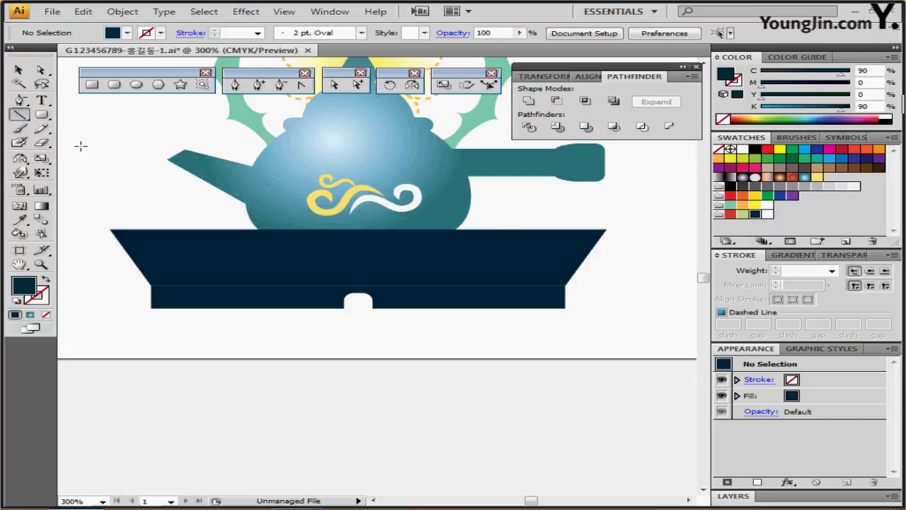
pyautogui.click(45, 281)
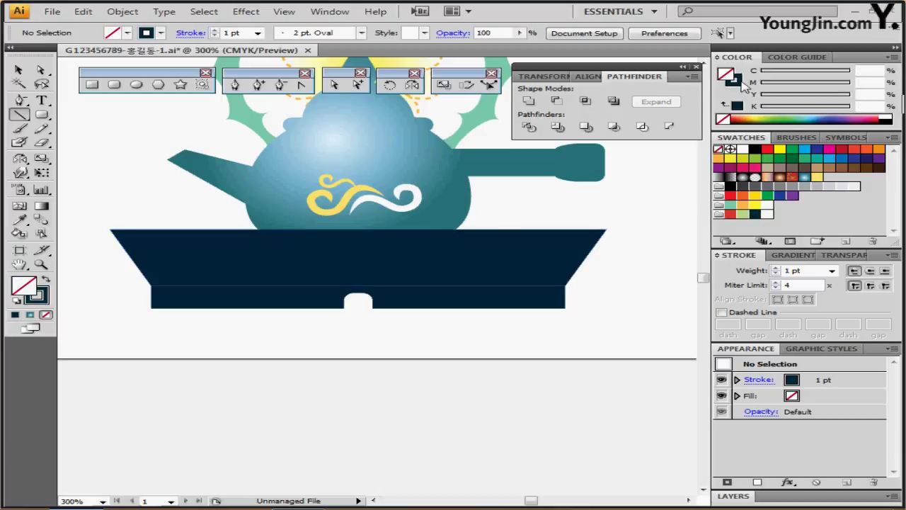
pyautogui.click(731, 214)
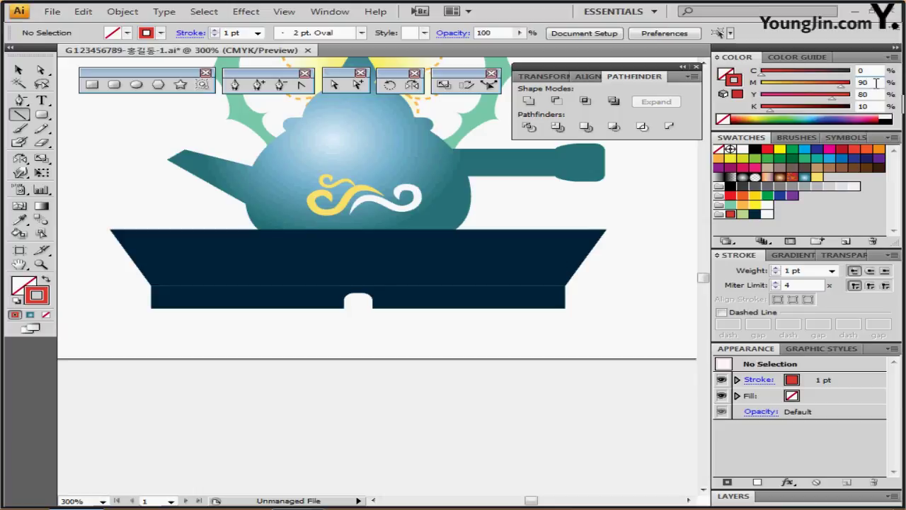
pyautogui.click(876, 106)
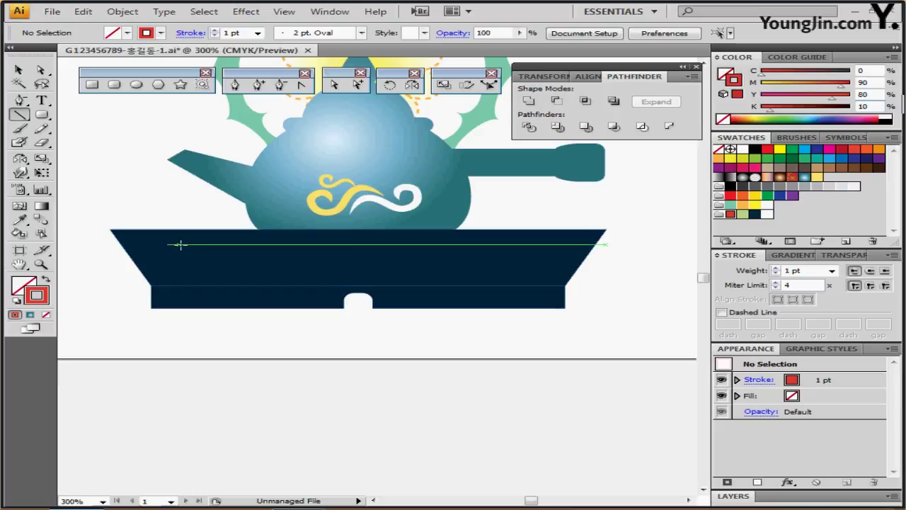
pyautogui.click(151, 285)
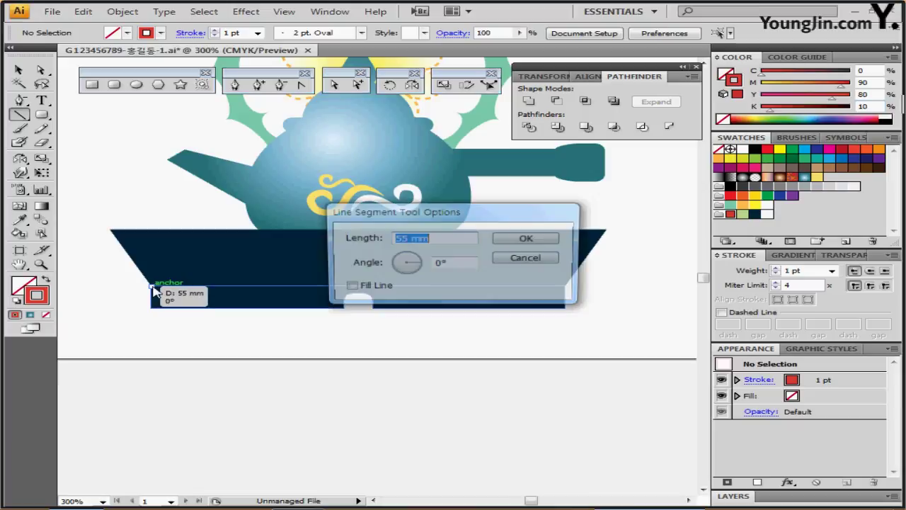
pyautogui.click(458, 240)
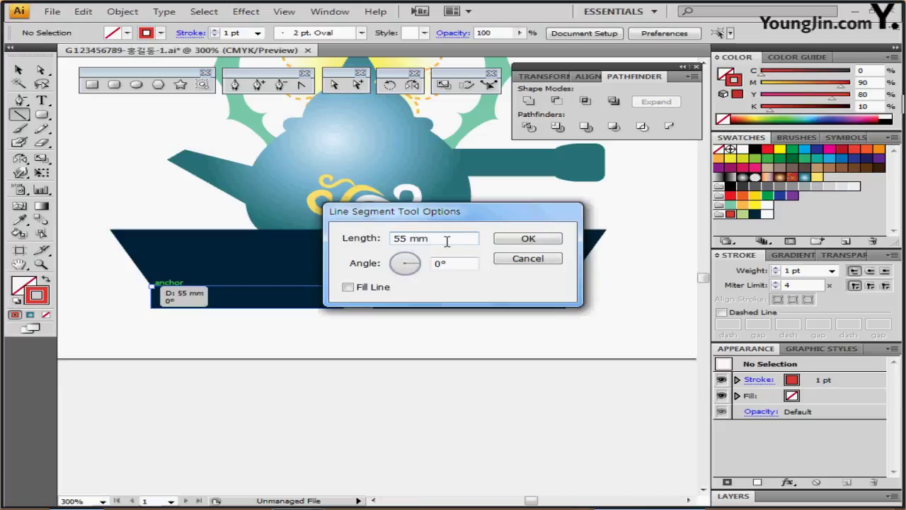
pyautogui.moveTo(444, 238); pyautogui.dragTo(385, 238)
pyautogui.click(541, 236)
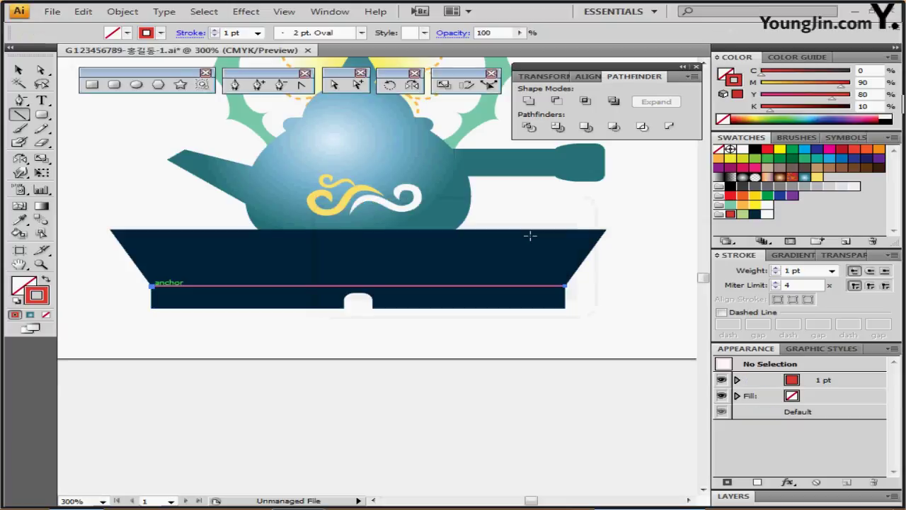
# Step: Set the red line's stroke weight to 6 pt and make it a dashed line with 2 pt dashes
pyautogui.click(776, 268)
pyautogui.click(776, 269)
pyautogui.click(776, 268)
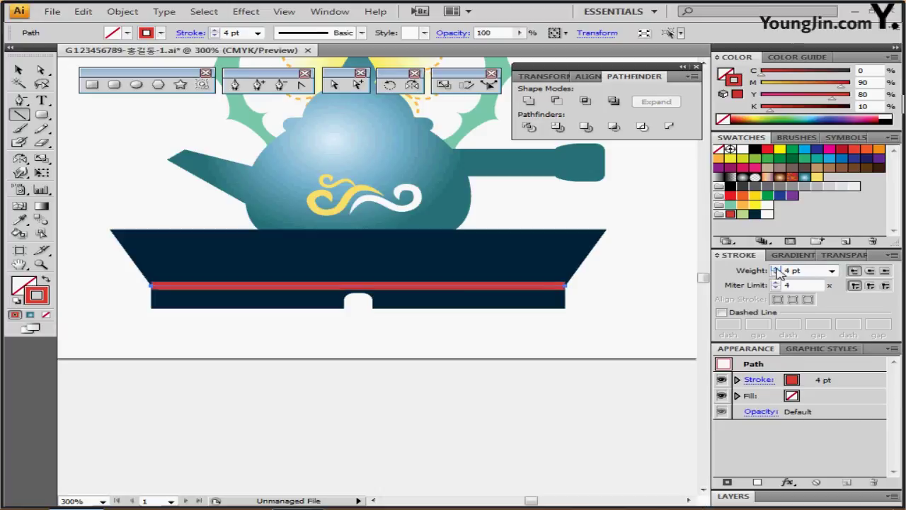
pyautogui.click(776, 268)
pyautogui.click(776, 268)
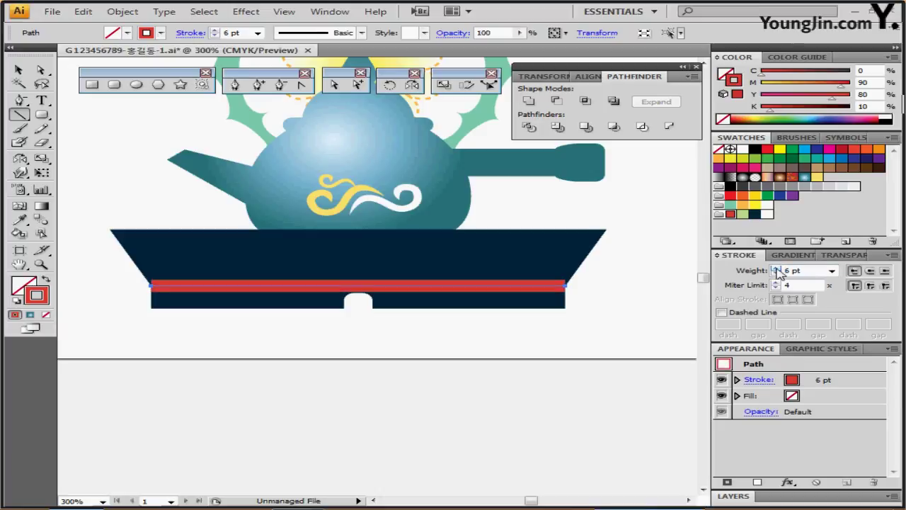
pyautogui.click(722, 312)
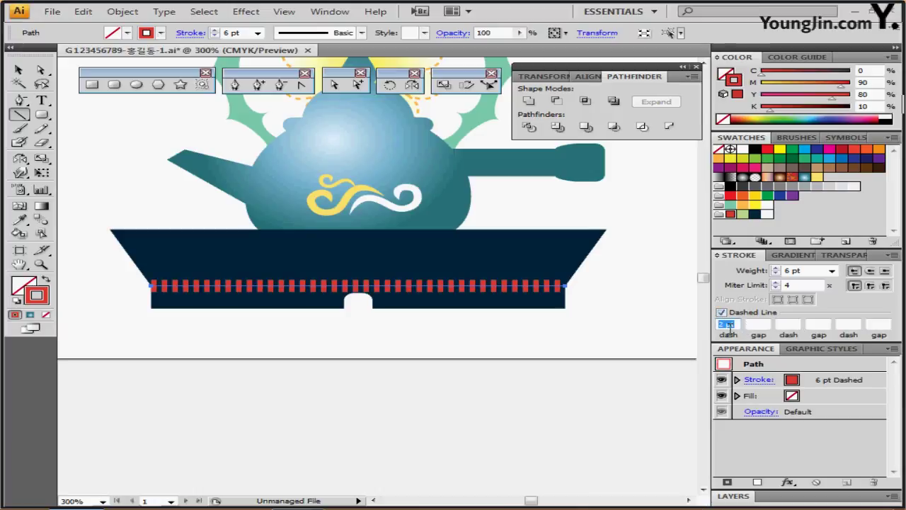
pyautogui.click(736, 323)
pyautogui.press('ctrl')
pyautogui.click(356, 324)
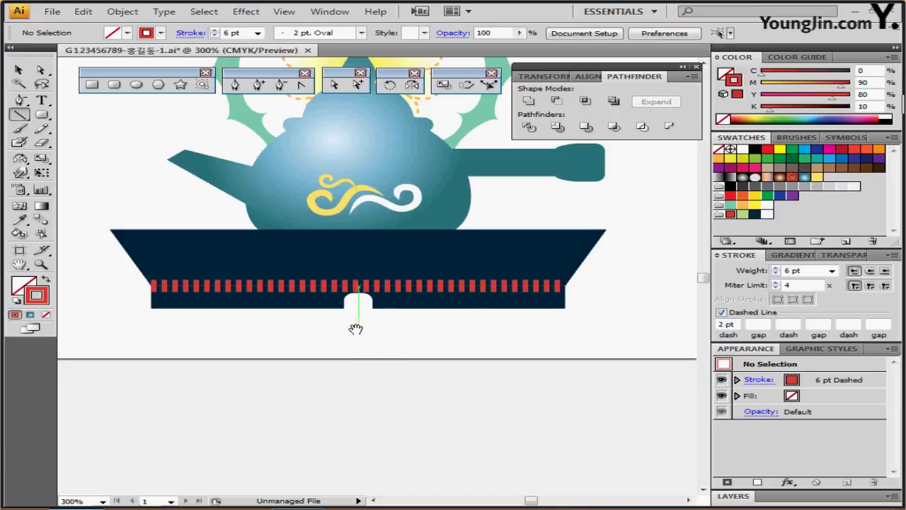
pyautogui.moveTo(356, 324); pyautogui.dragTo(385, 354)
# Step: Step back through the edit history to restore the "TEA Ceremony" text on the navy tray
pyautogui.click(41, 101)
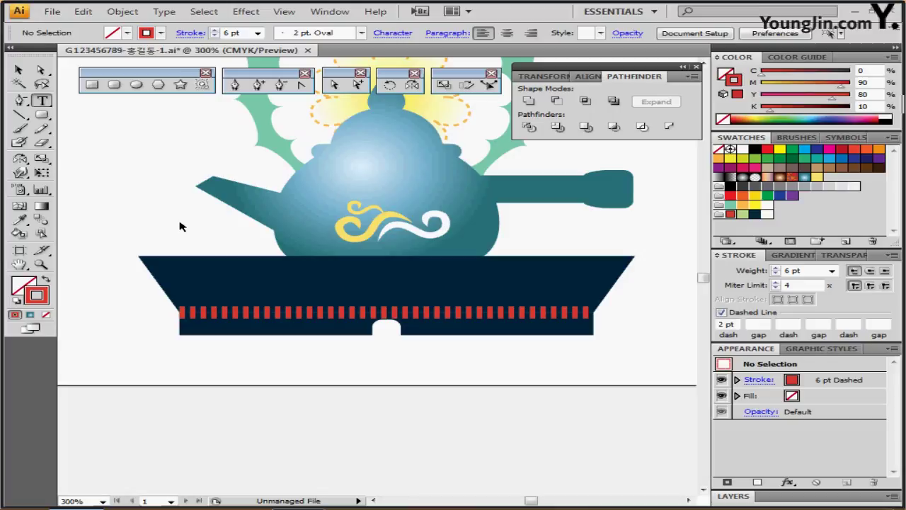
pyautogui.hotkey('ctrl', 'z')
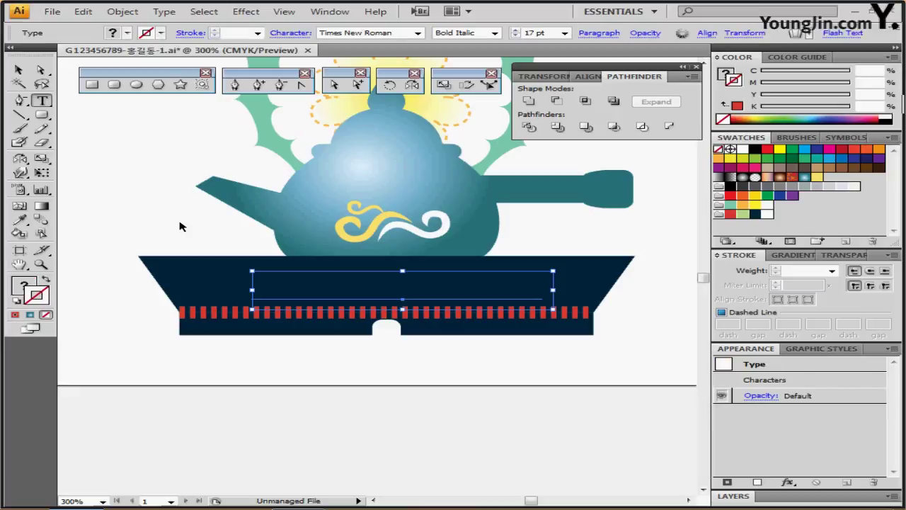
pyautogui.hotkey('ctrl', 'z')
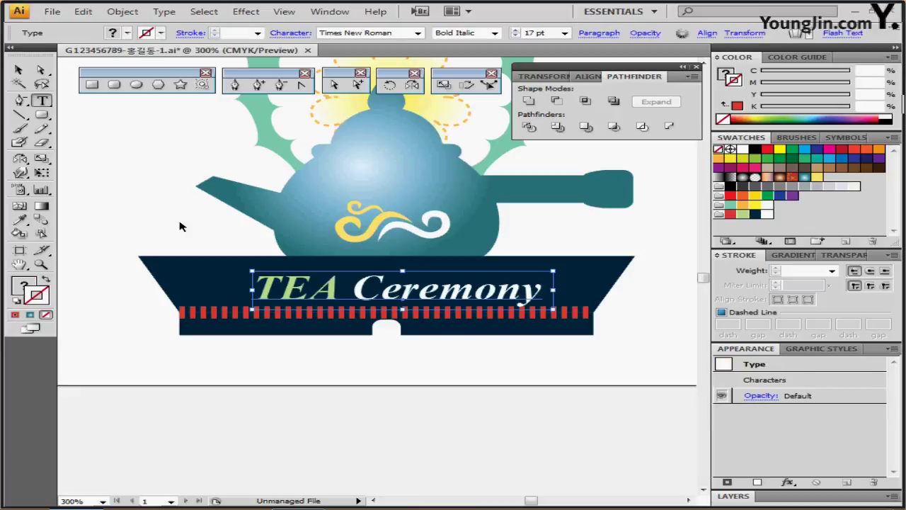
pyautogui.hotkey('ctrl', 'z')
pyautogui.hotkey('ctrl', 'z')
pyautogui.hotkey('ctrl', 'z')
pyautogui.hotkey('ctrl', 'z')
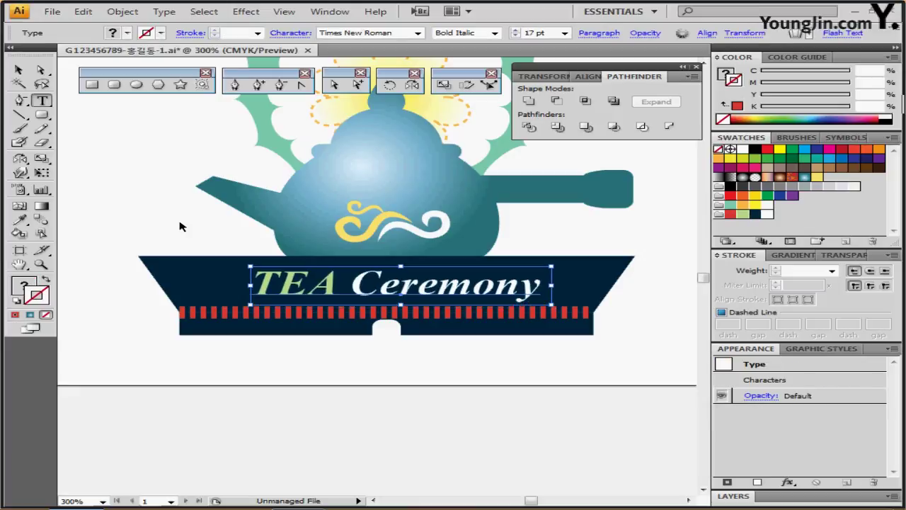
pyautogui.hotkey('ctrl', 'z')
pyautogui.hotkey('ctrl', 'z')
pyautogui.hotkey('ctrl', 'z')
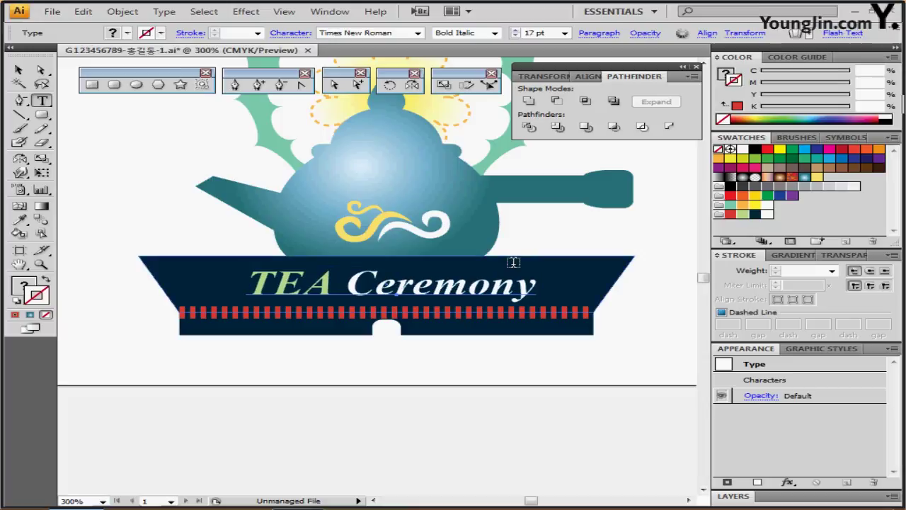
# Step: Review the font family, style and size settings of the "TEA Ceremony" lettering on the navy tray
pyautogui.hotkey('ctrl', 't')
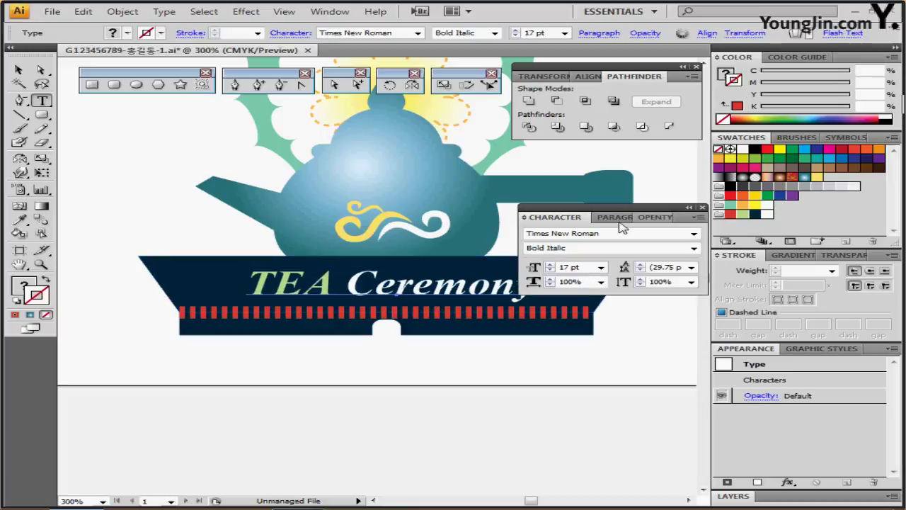
pyautogui.moveTo(593, 206); pyautogui.dragTo(587, 173)
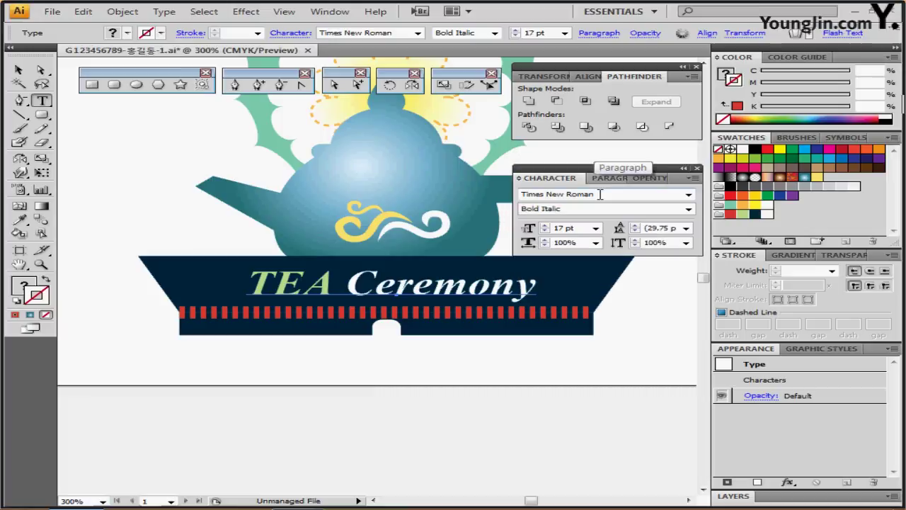
pyautogui.click(396, 33)
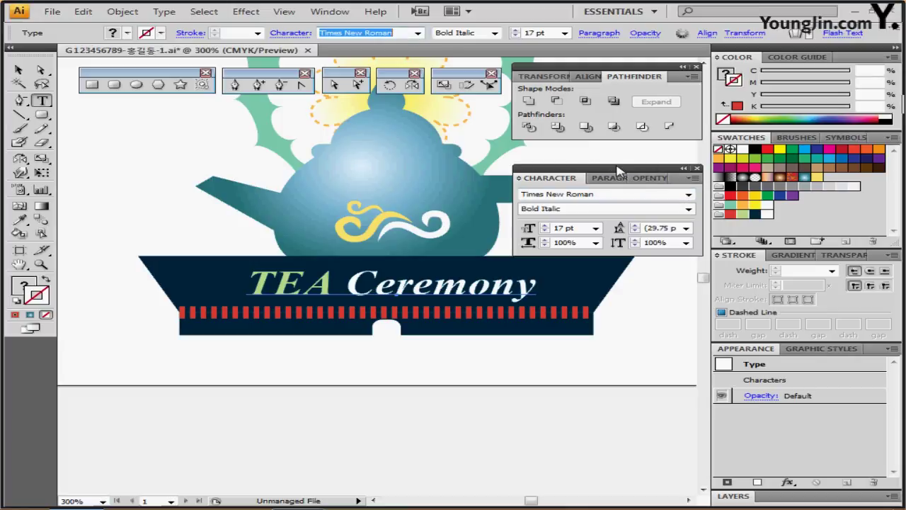
pyautogui.click(608, 205)
pyautogui.click(607, 208)
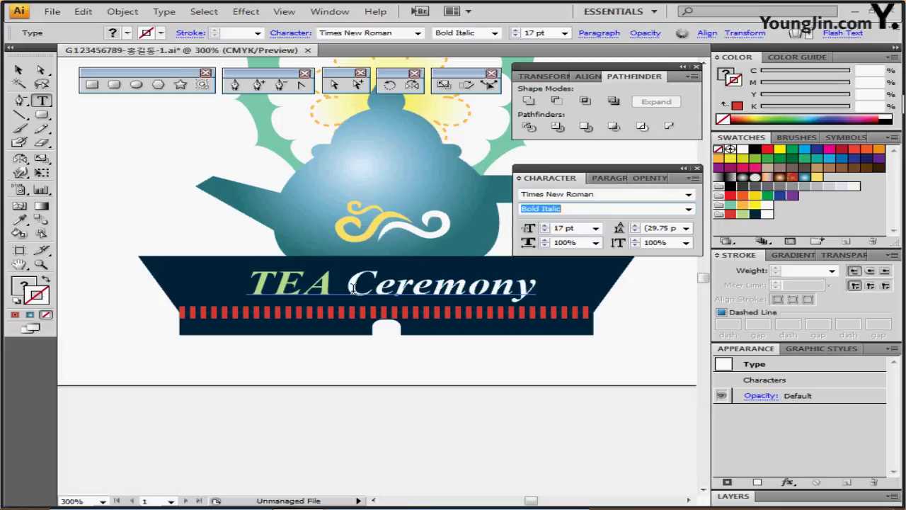
# Step: Check the CMYK fill colours of the words "Ceremony" and "TEA" individually, then deselect the lettering and hide the character settings
pyautogui.moveTo(348, 286); pyautogui.dragTo(546, 287)
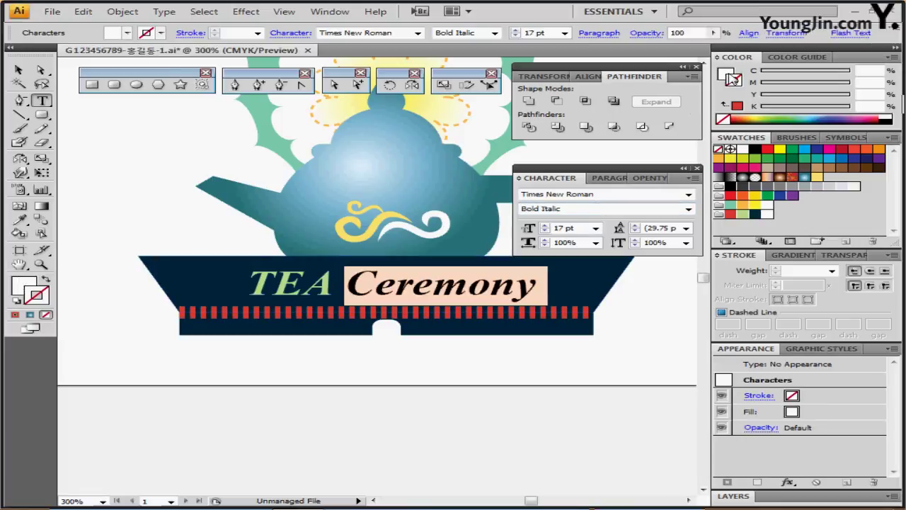
pyautogui.click(732, 79)
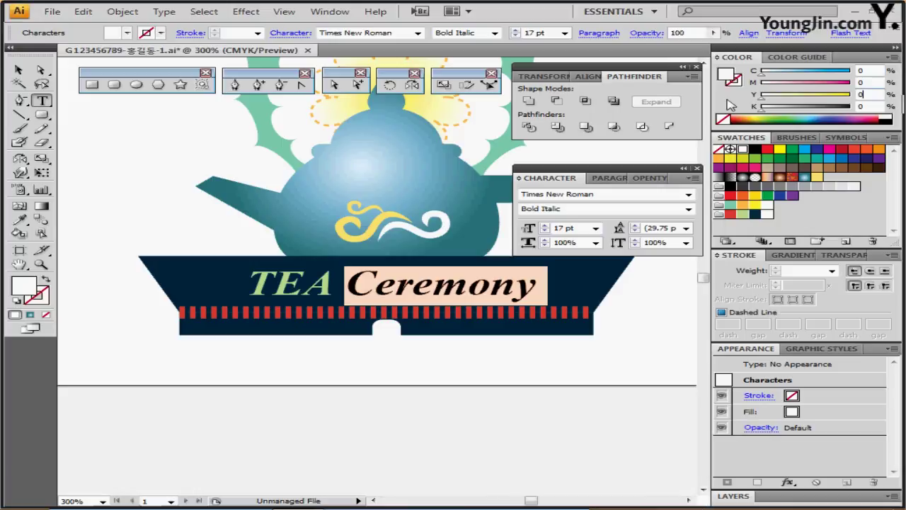
pyautogui.moveTo(334, 286); pyautogui.dragTo(246, 286)
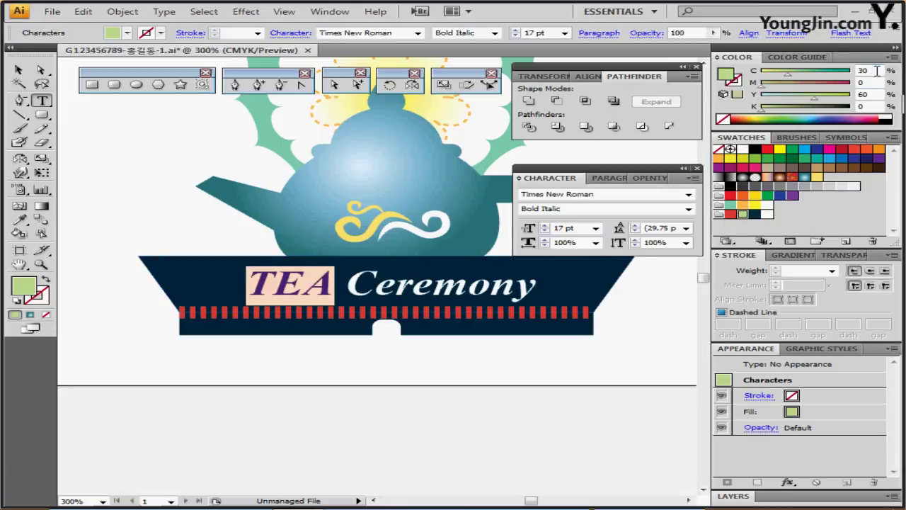
pyautogui.click(874, 94)
pyautogui.keyDown('ctrl'); pyautogui.click(479, 370); pyautogui.keyUp('ctrl')
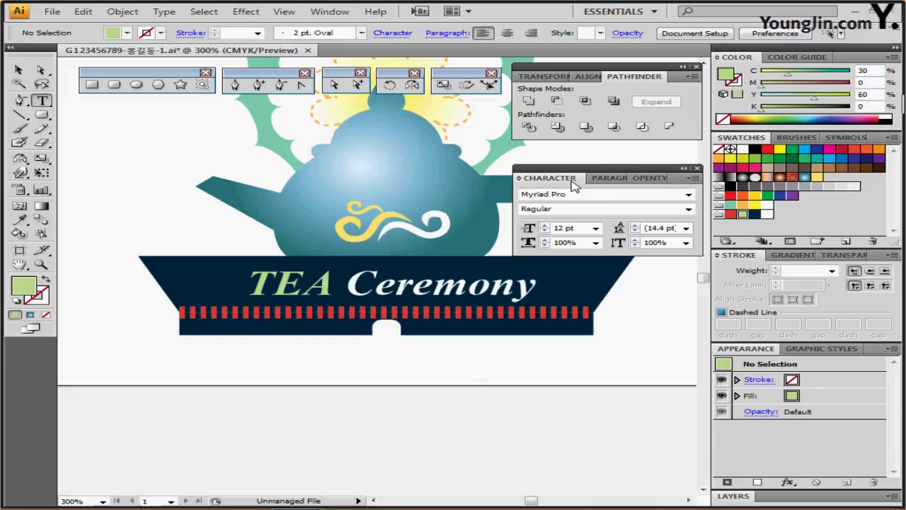
pyautogui.hotkey('ctrl', 't')
# Step: Examine the complete emblem on the artboard, from the flower rings and teapot to the lettered tray base
pyautogui.moveTo(443, 232); pyautogui.dragTo(441, 238)
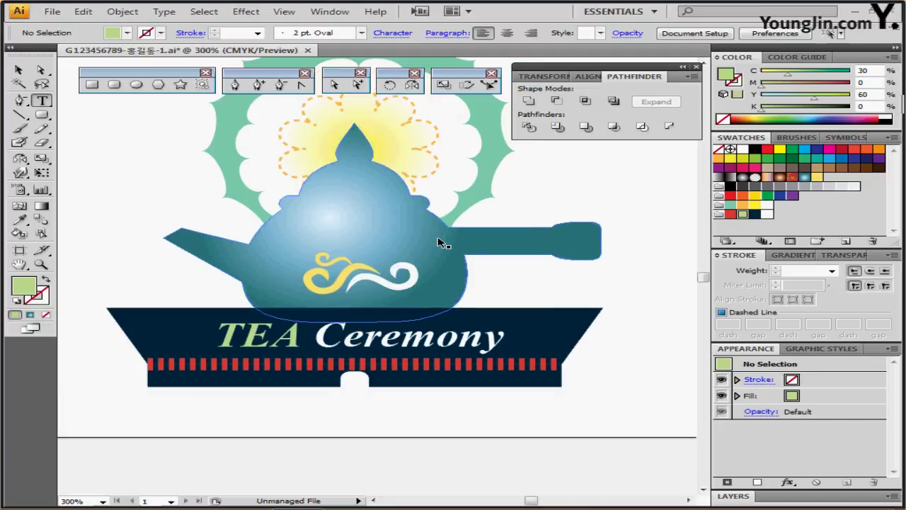
pyautogui.hotkey('ctrl', '-')
pyautogui.scroll(1, 421, 265)
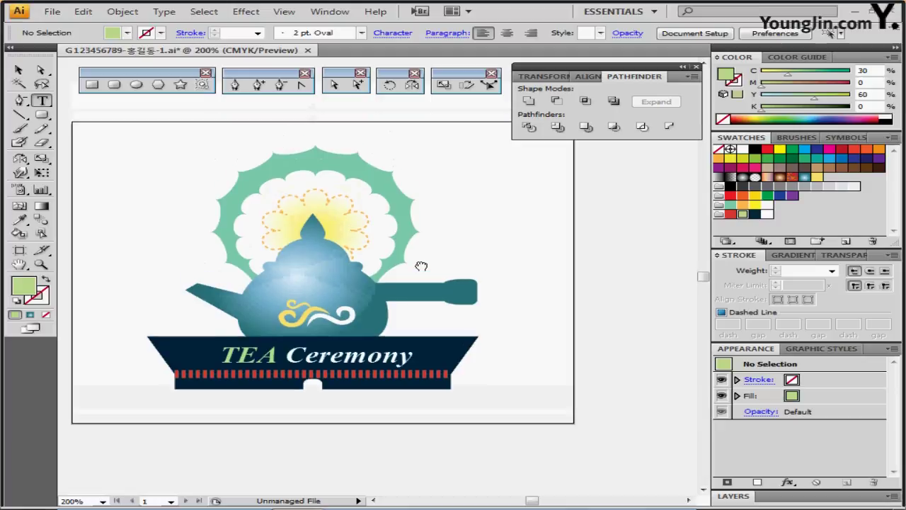
pyautogui.moveTo(421, 266); pyautogui.dragTo(418, 249)
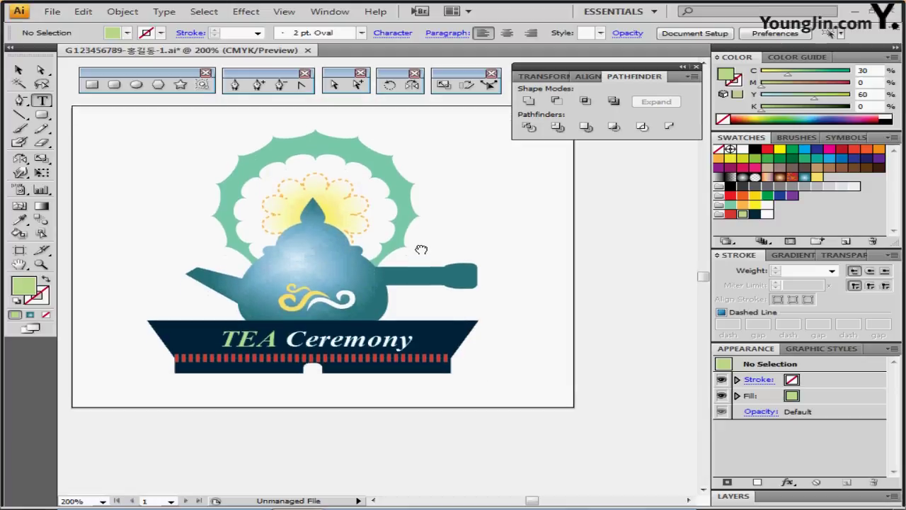